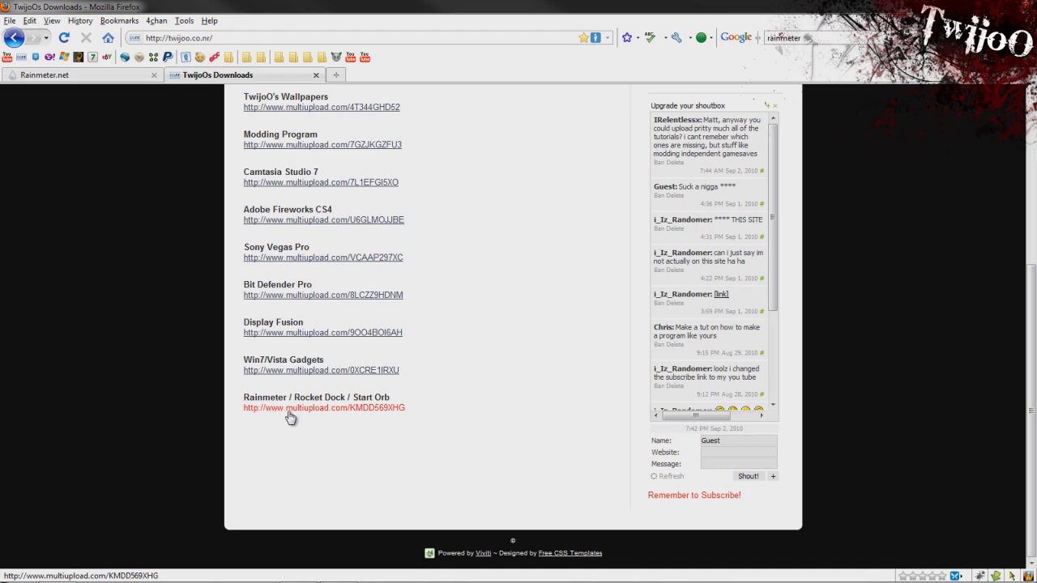
# Close the TwijoO Downloads tab and re-maximize Firefox on the Rainmeter.net homepage
pyautogui.click(317, 75)
pyautogui.press('super+Down')
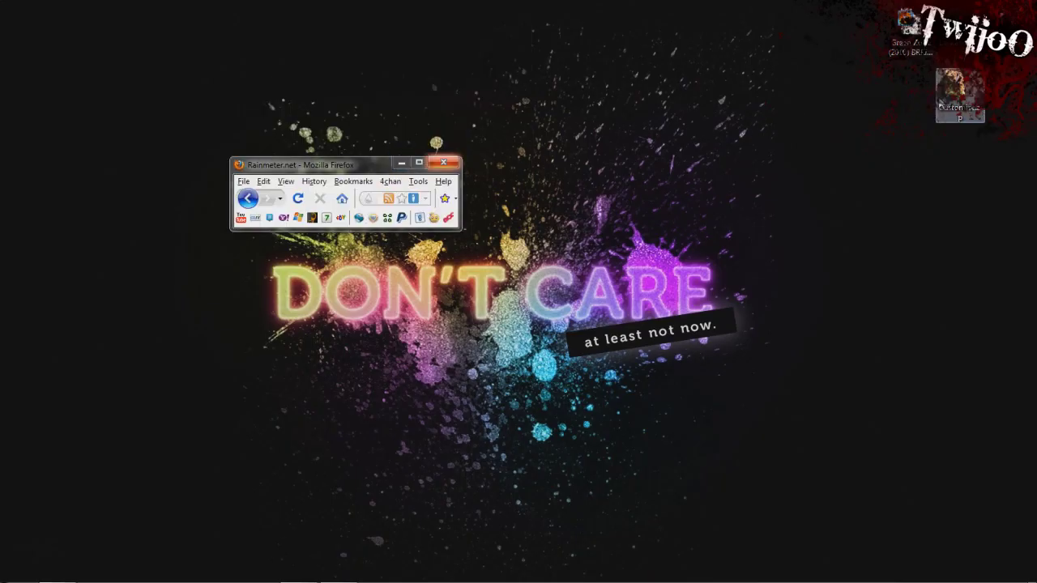
pyautogui.moveTo(324, 165); pyautogui.dragTo(514, 3)
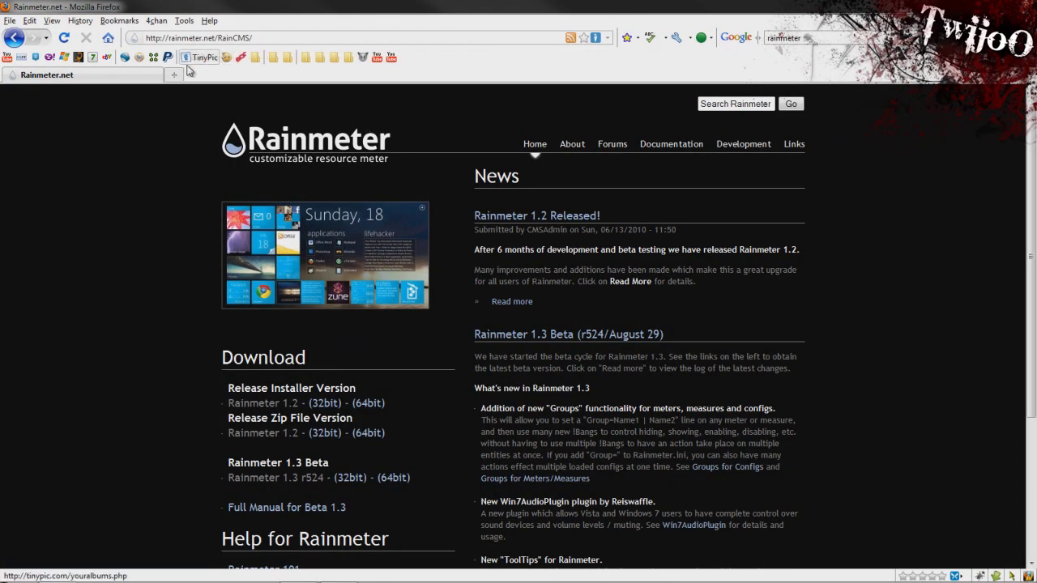
pyautogui.middleClick(141, 257)
pyautogui.click(272, 288)
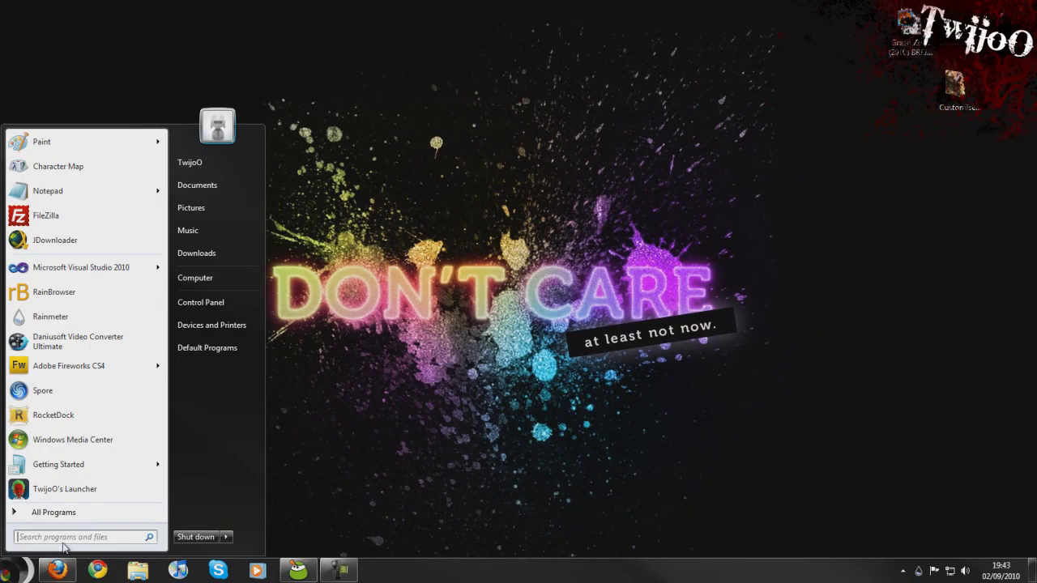
# Expand the Rainmeter folder in the Start menu's All Programs list
pyautogui.click(63, 521)
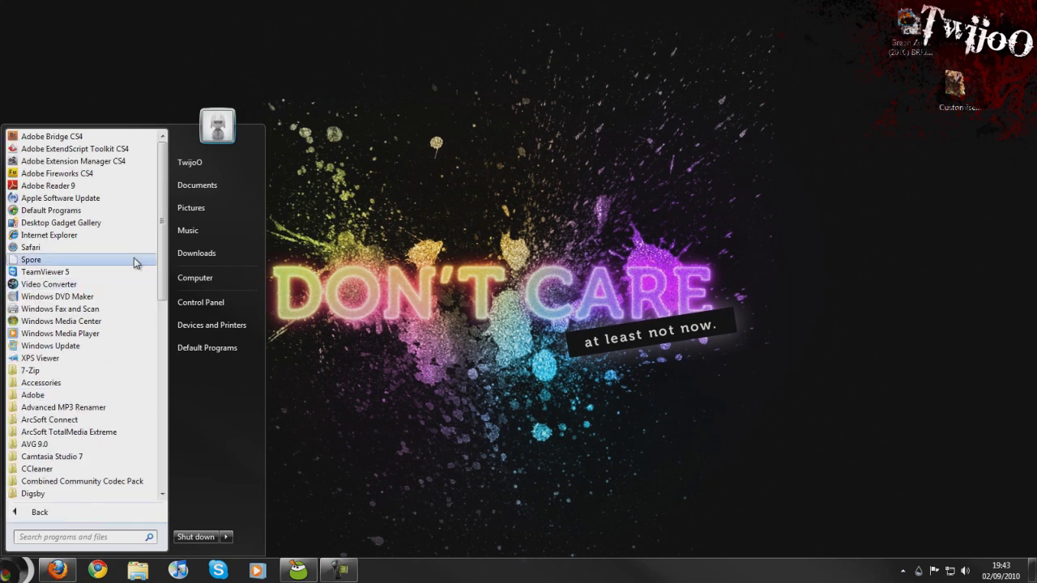
pyautogui.scroll(-4, 163, 281)
pyautogui.scroll(-3, 163, 280)
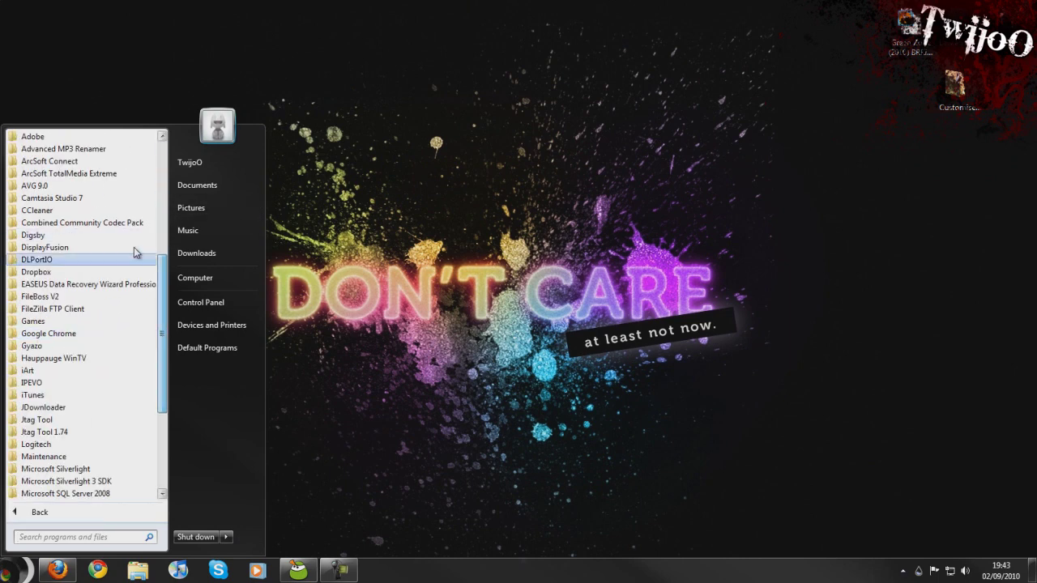
pyautogui.scroll(-5, 118, 426)
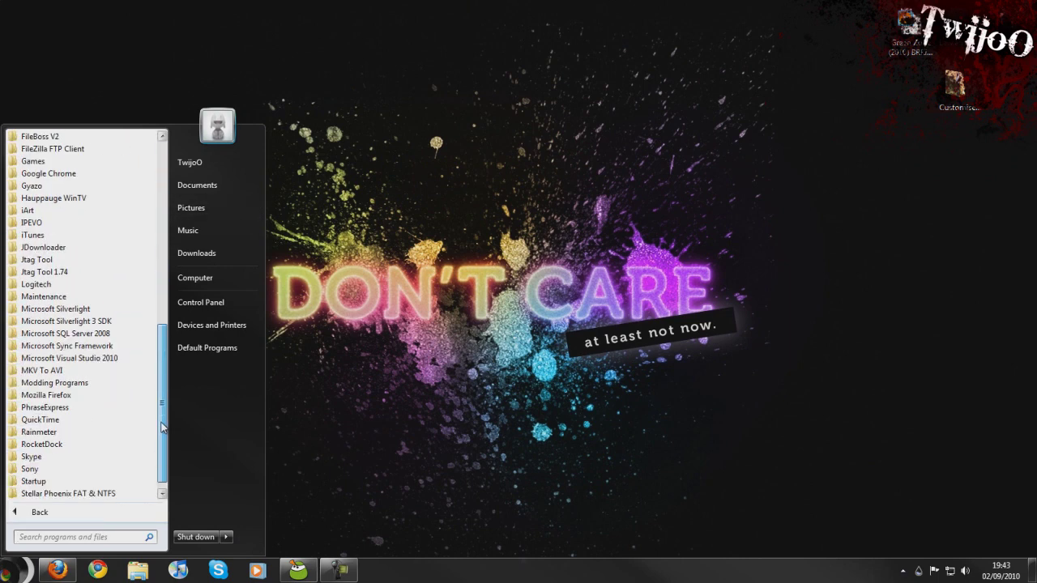
pyautogui.click(119, 420)
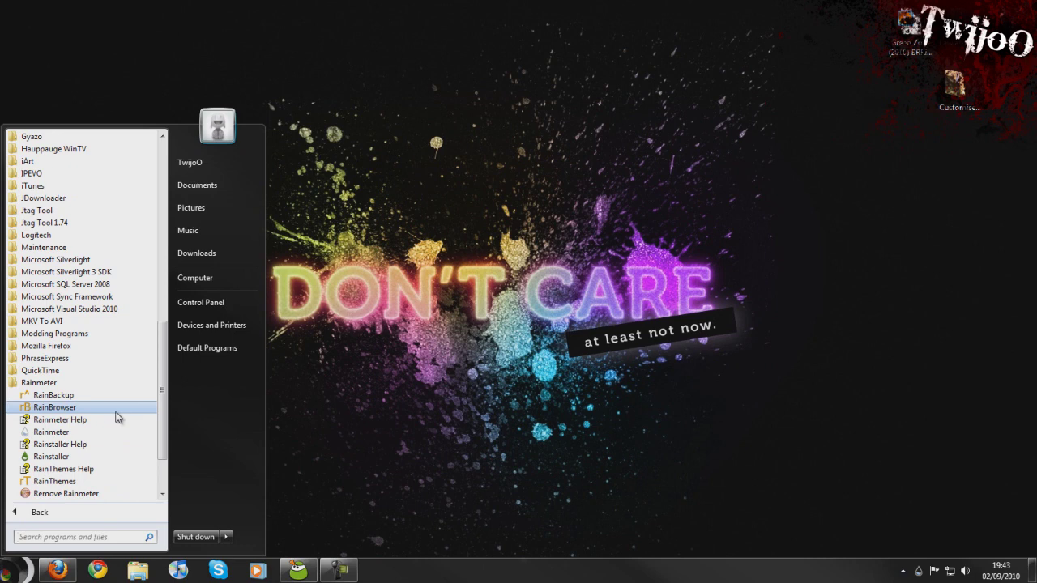
# Send RainBrowser to the desktop as a shortcut and move it to the centre
pyautogui.rightClick(74, 410)
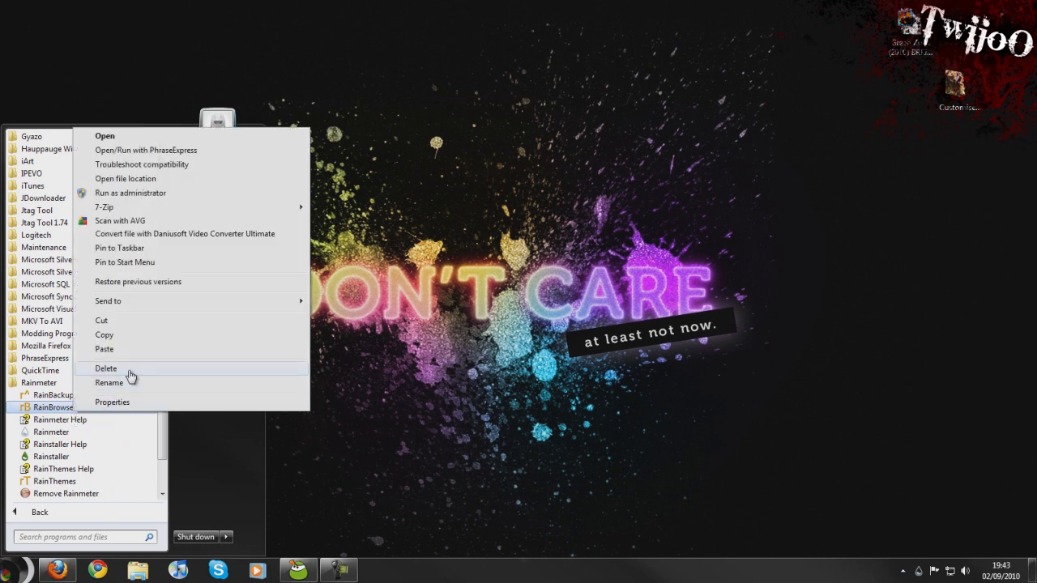
pyautogui.moveTo(188, 308)
pyautogui.click(373, 330)
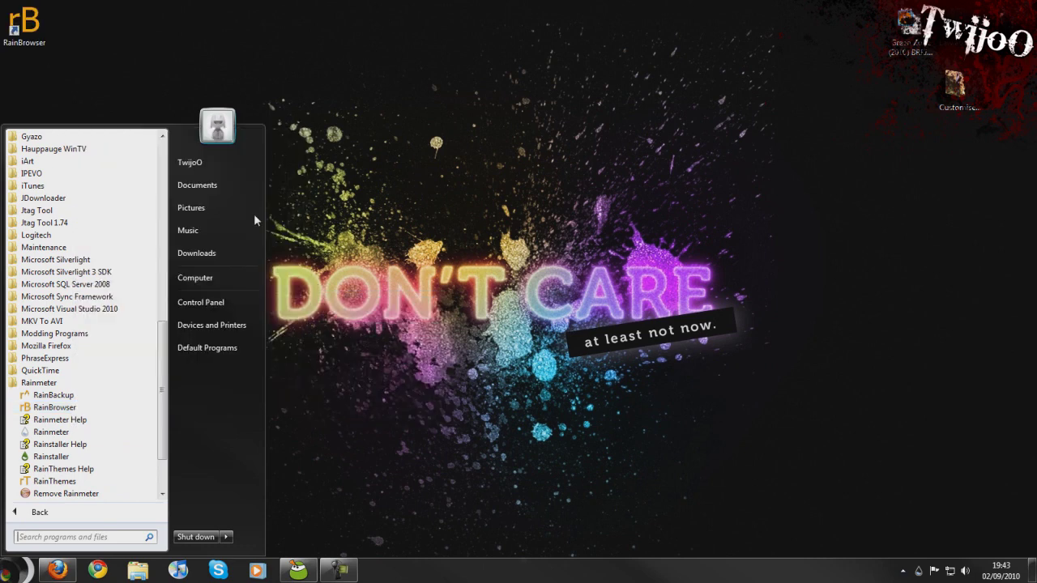
pyautogui.click(202, 84)
pyautogui.moveTo(32, 26); pyautogui.dragTo(652, 236)
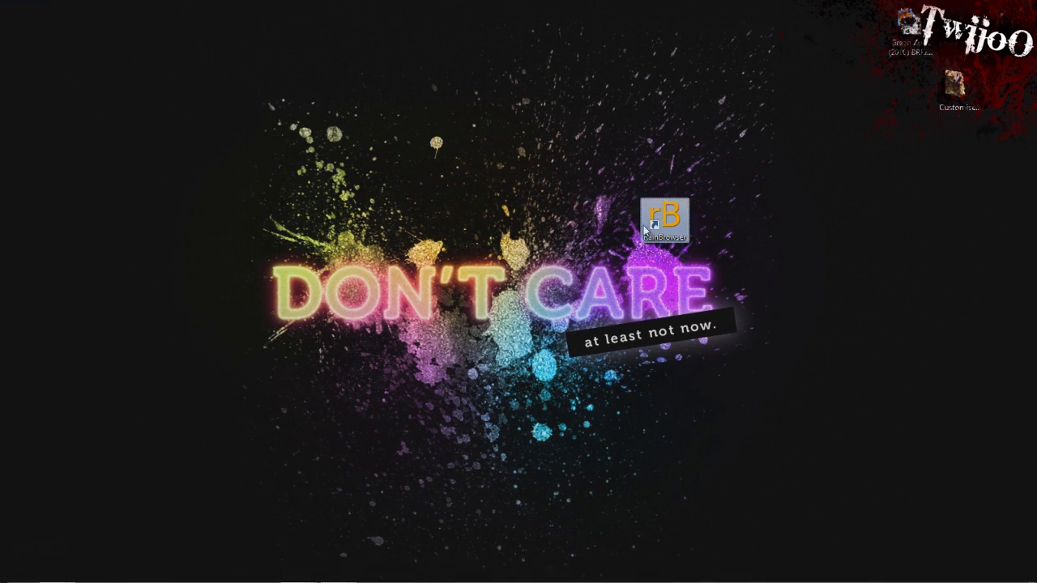
# Delete the RainBrowser shortcut from the desktop
pyautogui.moveTo(556, 4)
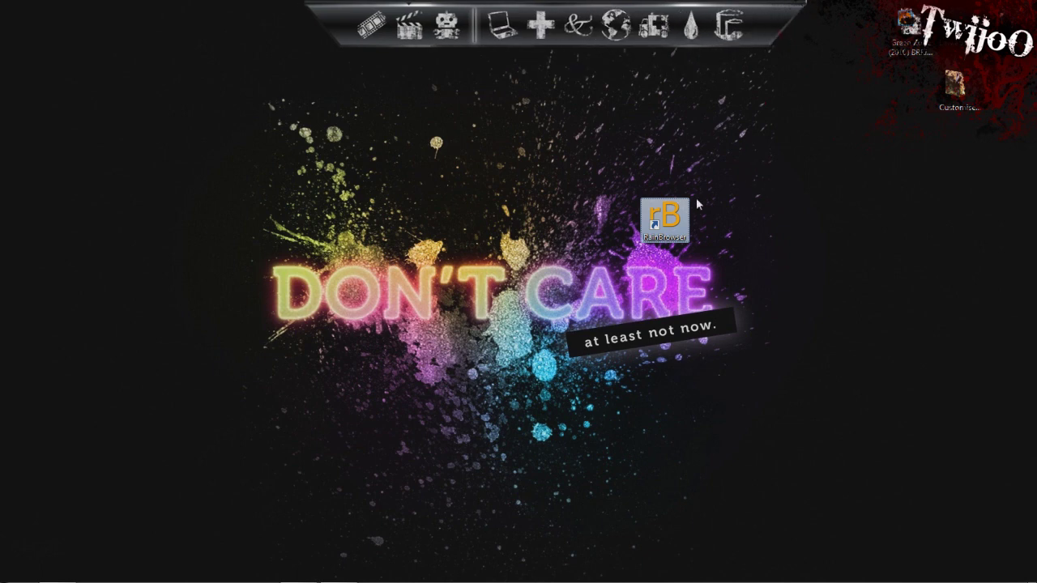
pyautogui.press('Delete')
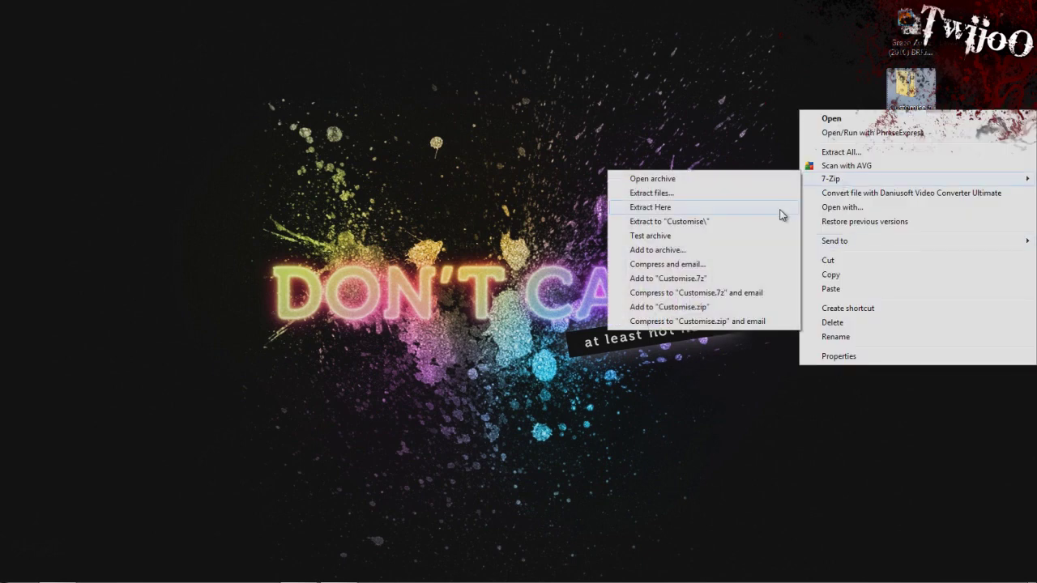
# Extract the Customise archive here and copy its Rainmeter\Plugins folder
pyautogui.click(782, 213)
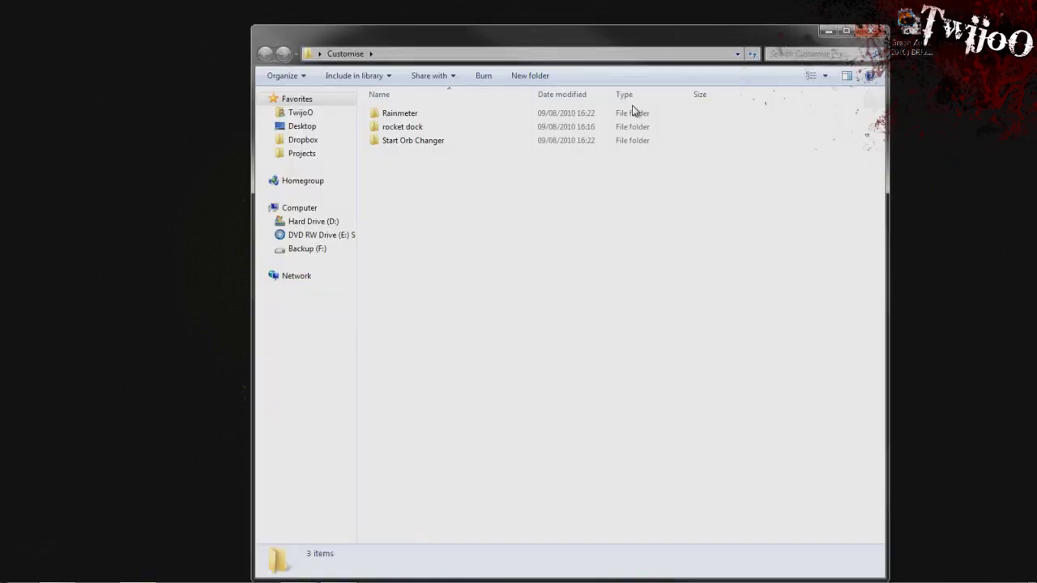
pyautogui.hotkey('ctrl', 'a')
pyautogui.click(521, 187)
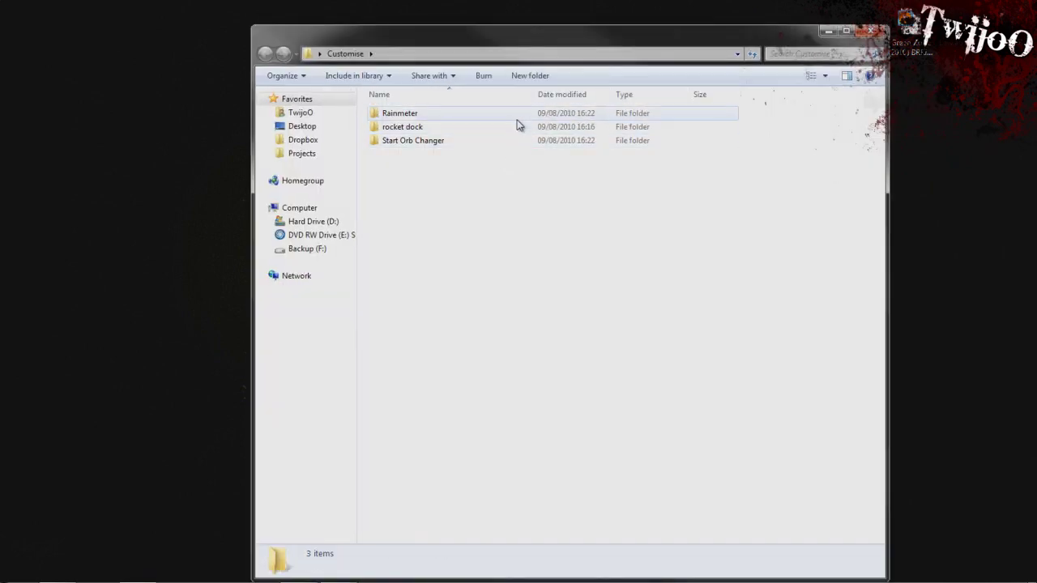
pyautogui.doubleClick(522, 113)
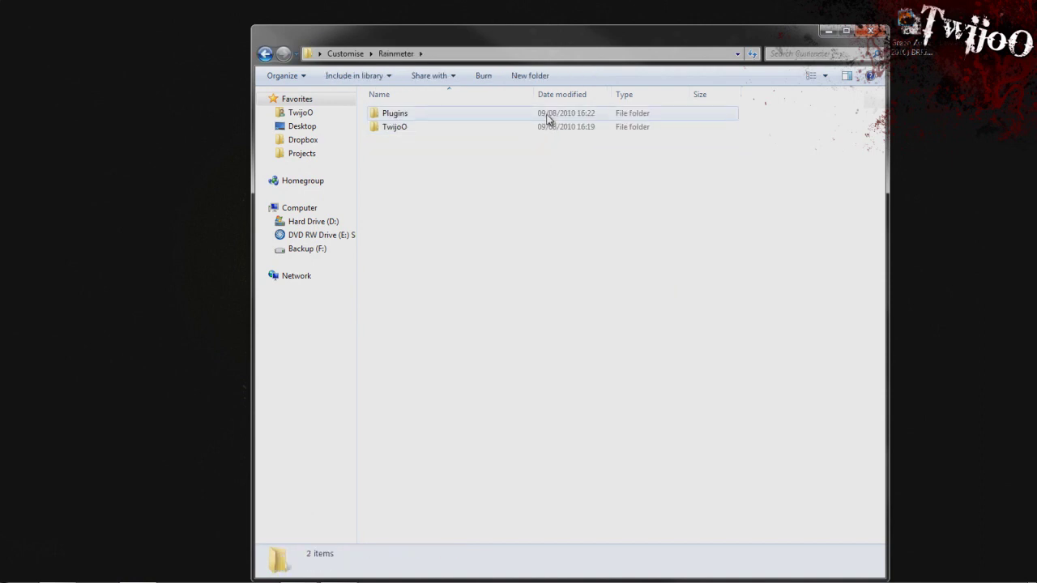
pyautogui.click(541, 115)
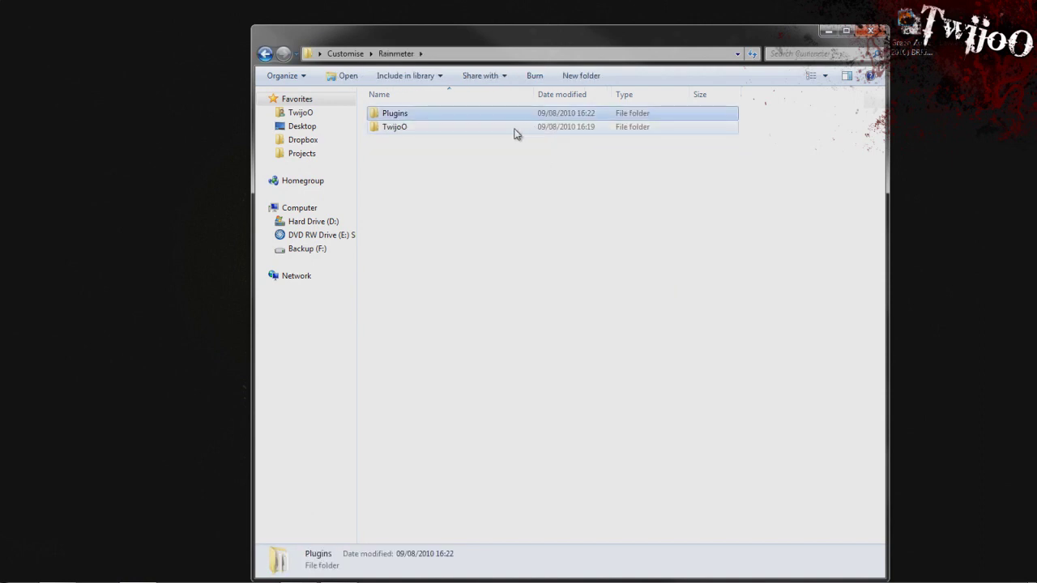
pyautogui.rightClick(440, 114)
pyautogui.click(472, 293)
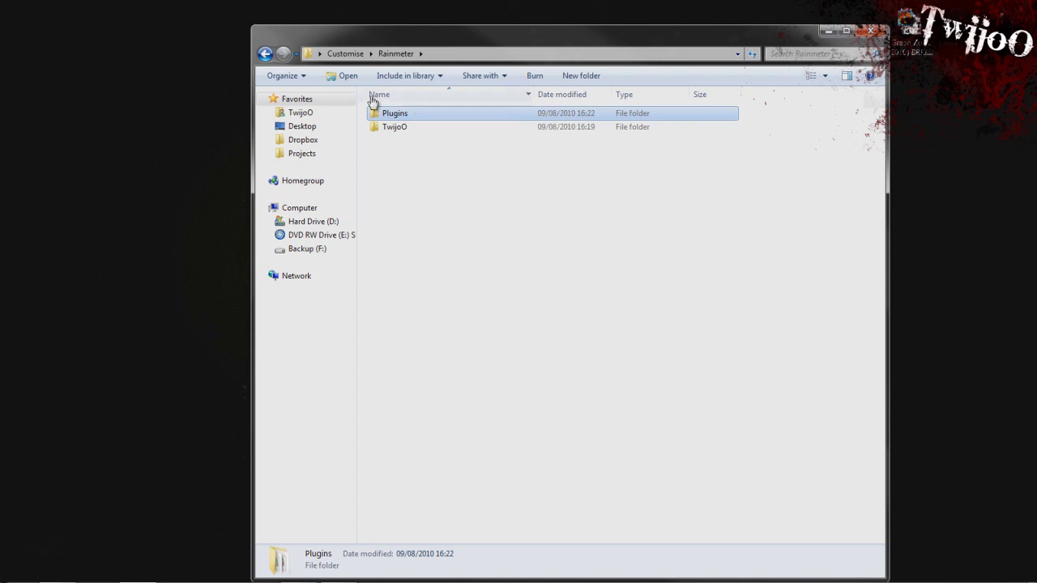
# Browse to D:\Program Files\Rainmeter
pyautogui.click(297, 210)
pyautogui.click(415, 126)
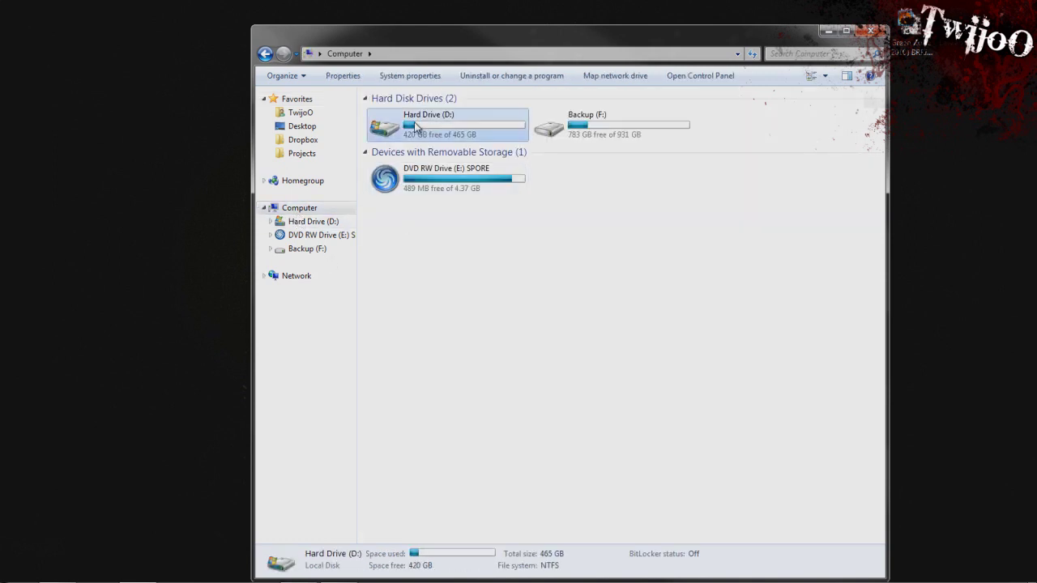
pyautogui.doubleClick(415, 125)
pyautogui.doubleClick(405, 165)
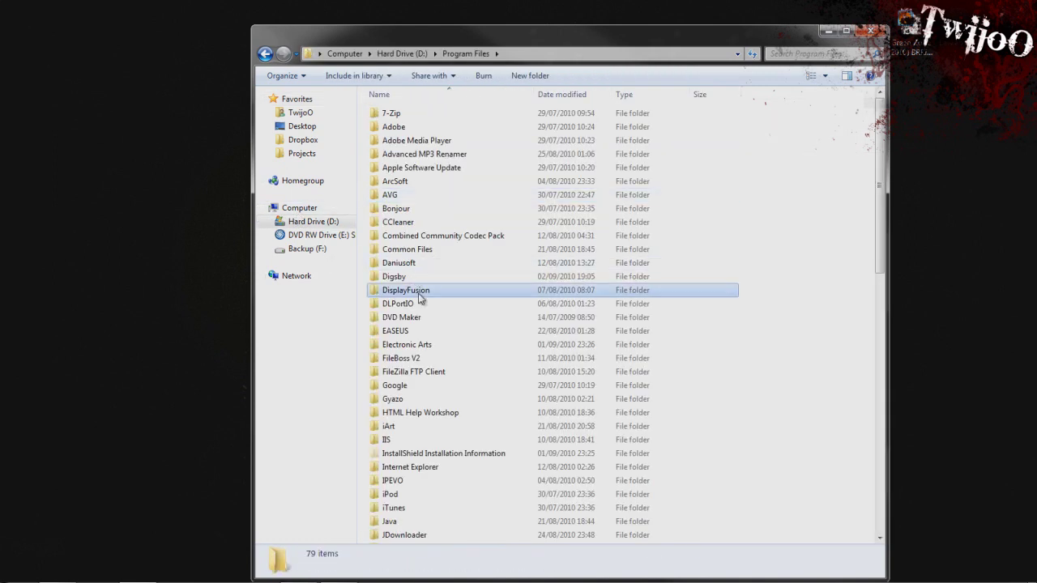
pyautogui.click(420, 292)
pyautogui.press('r')
pyautogui.press('Return')
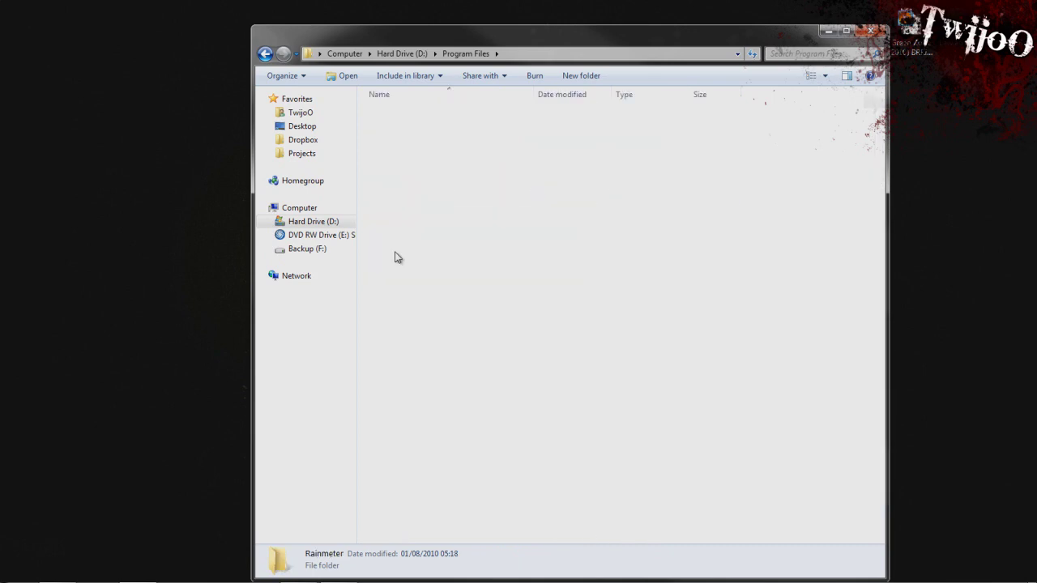
pyautogui.rightClick(481, 326)
# Paste Plugins, merging folders and choosing Don't copy for all 19 conflicts
pyautogui.click(515, 409)
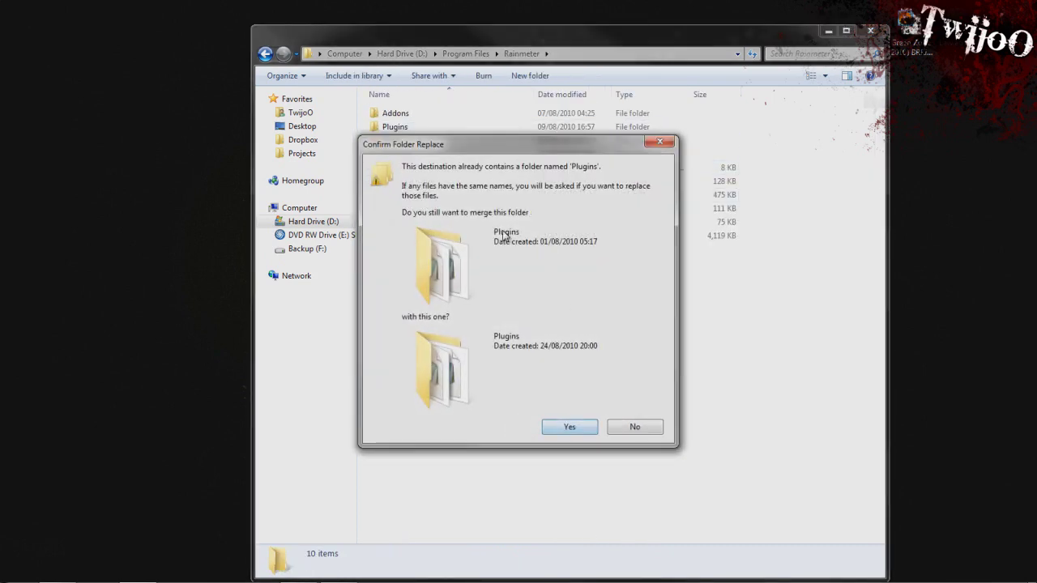
pyautogui.click(574, 426)
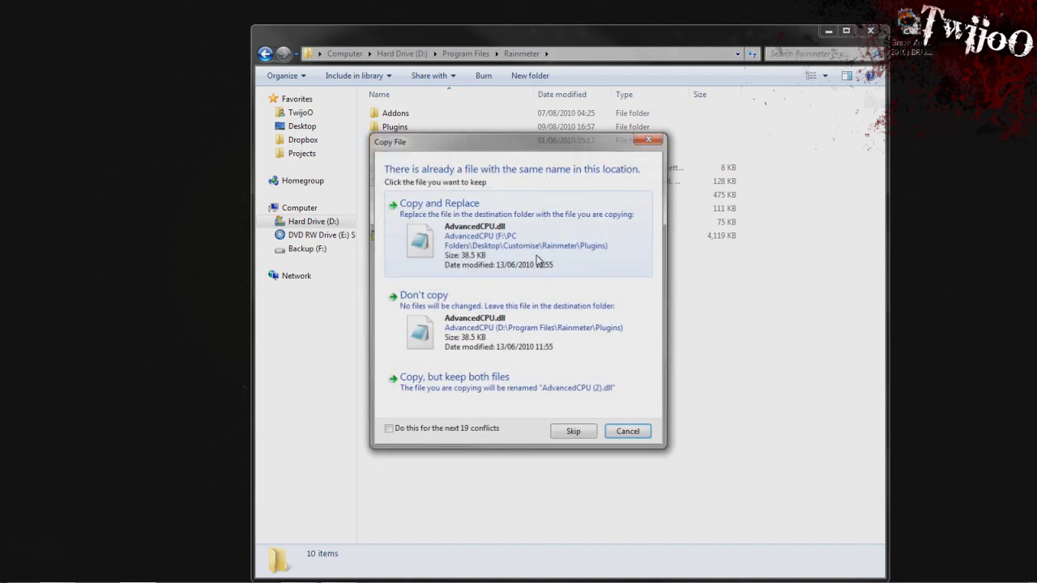
pyautogui.click(446, 430)
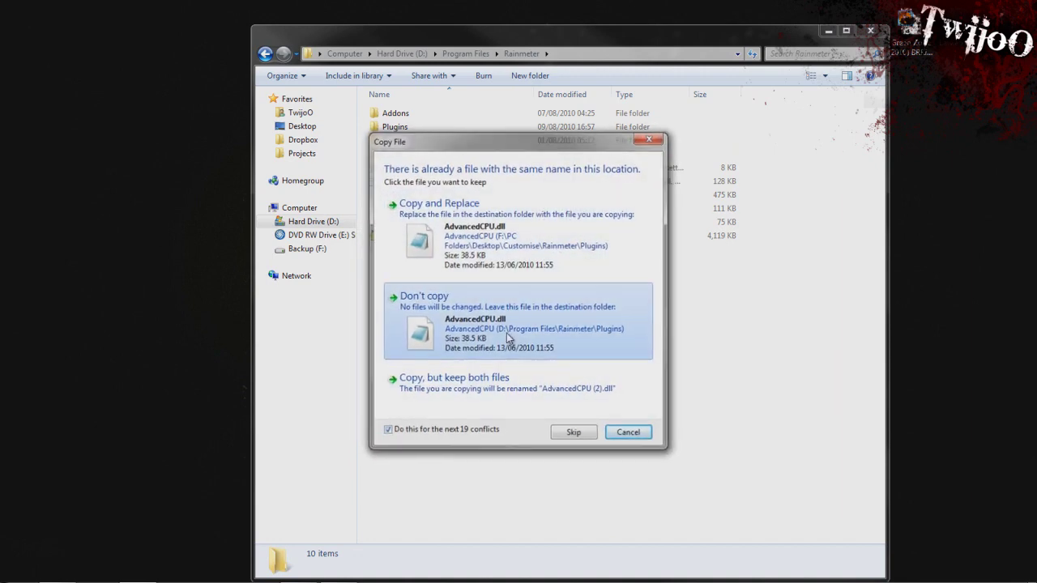
pyautogui.click(508, 339)
pyautogui.click(510, 418)
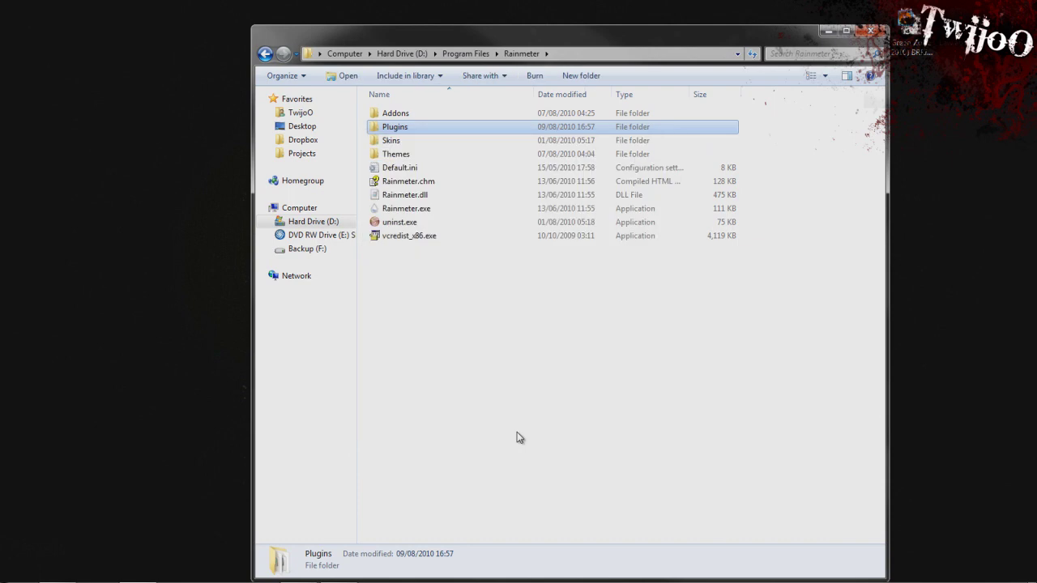
# Inspect the merged Plugins folder's files, then return to the Rainmeter folder
pyautogui.click(585, 336)
pyautogui.click(443, 129)
pyautogui.doubleClick(443, 130)
pyautogui.moveTo(415, 411); pyautogui.dragTo(494, 113)
pyautogui.click(458, 490)
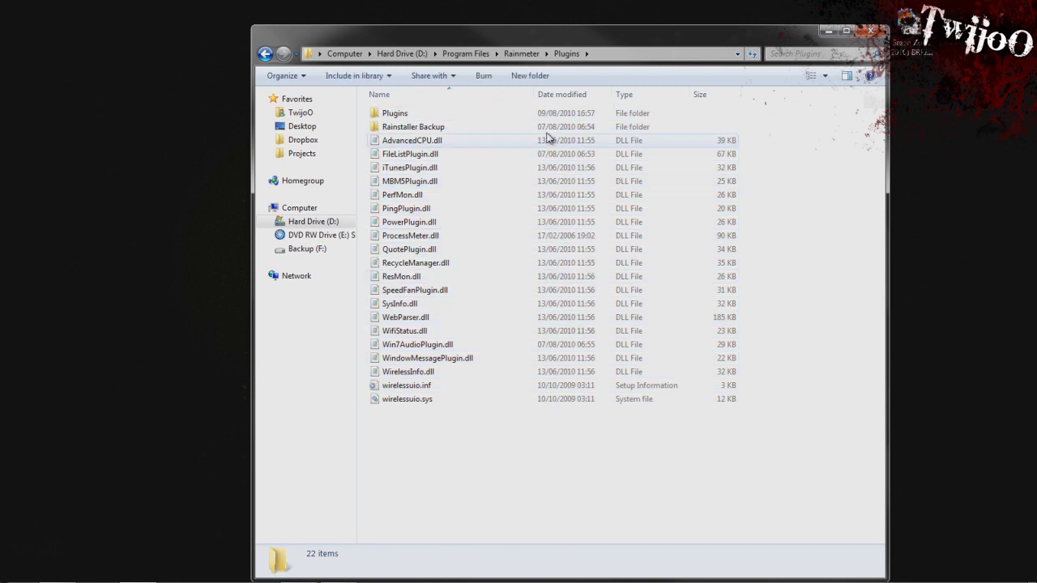
pyautogui.click(521, 54)
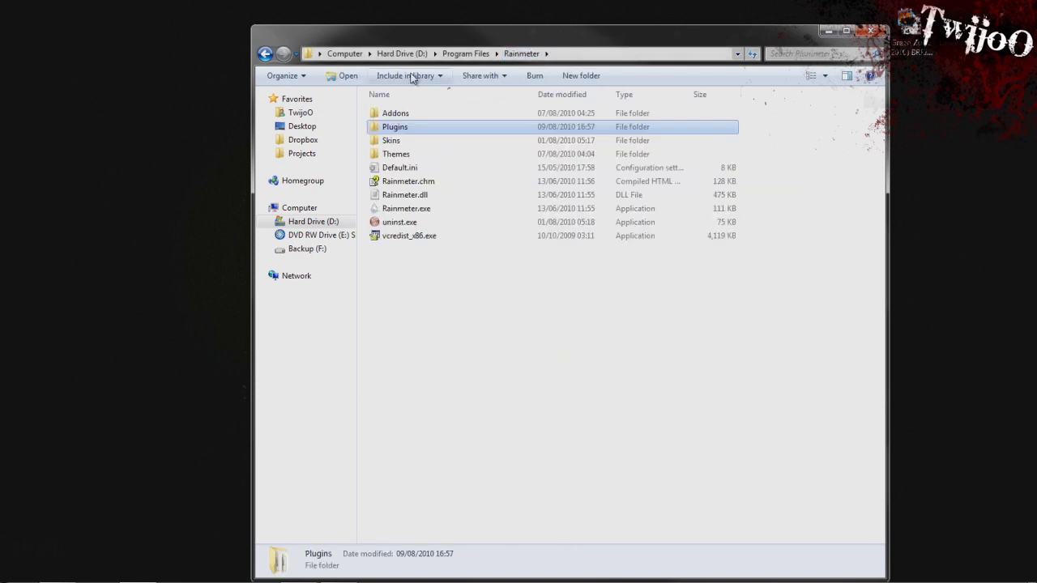
# Open the extracted Customise\Rainmeter folder docked on the left half of the screen
pyautogui.moveTo(754, 32); pyautogui.dragTo(633, 30)
pyautogui.click(791, 154)
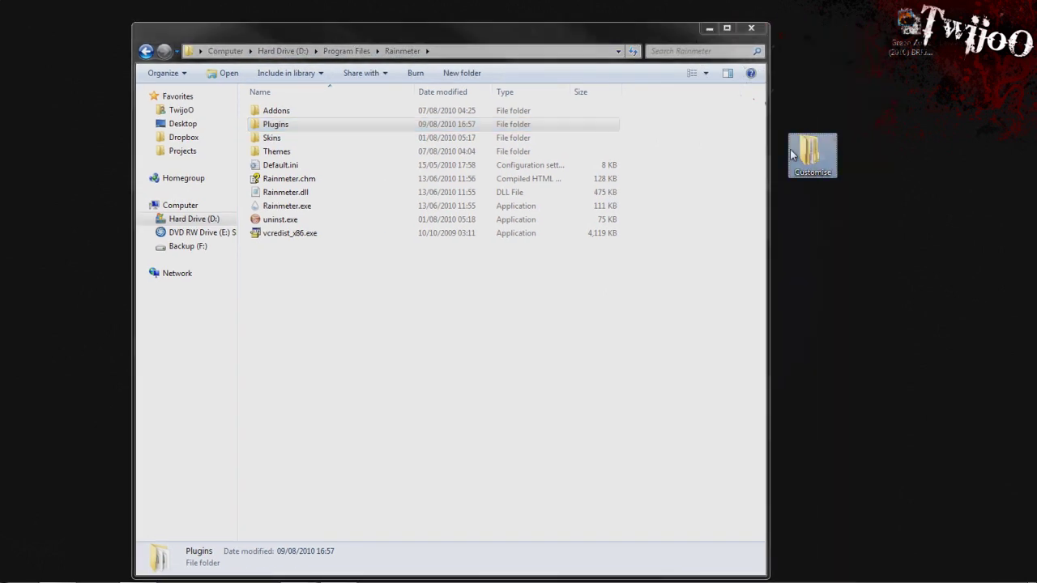
pyautogui.doubleClick(791, 152)
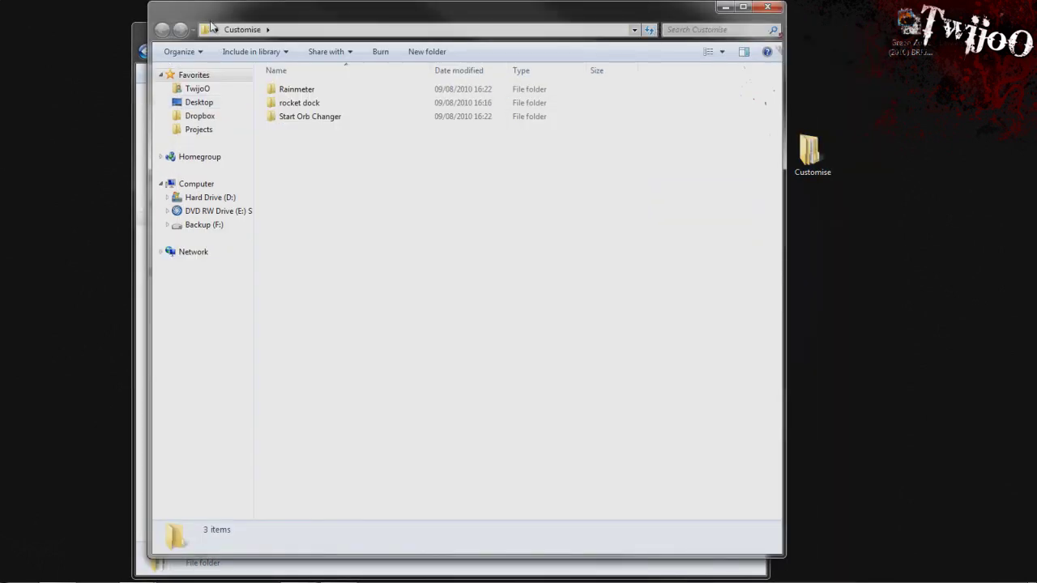
pyautogui.moveTo(210, 25); pyautogui.dragTo(2, 24)
pyautogui.doubleClick(156, 91)
pyautogui.moveTo(616, 16); pyautogui.dragTo(826, 25)
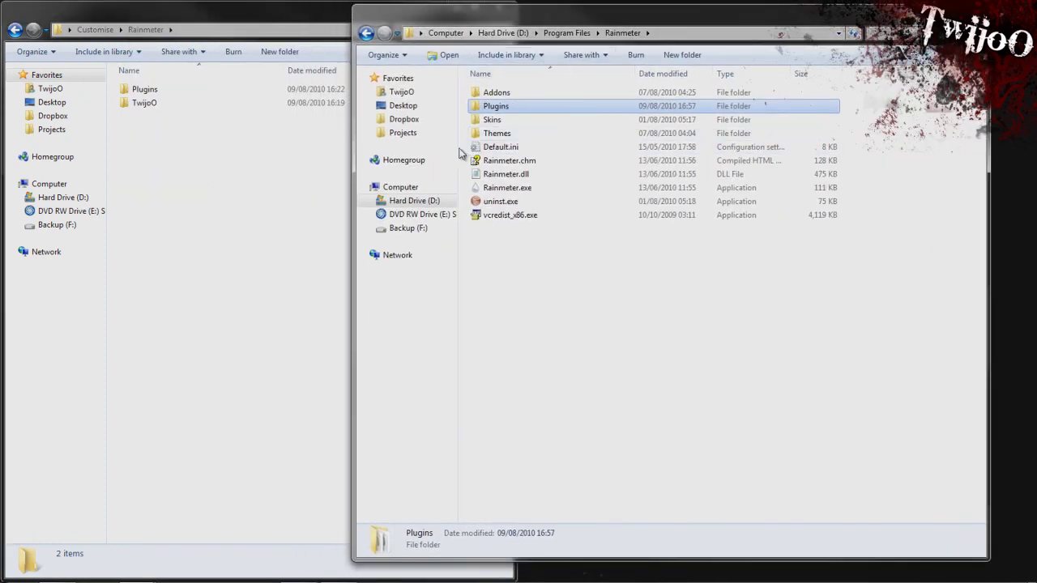
# Move the TwijoO skin folder into My Documents\Rainmeter\Skins
pyautogui.click(401, 91)
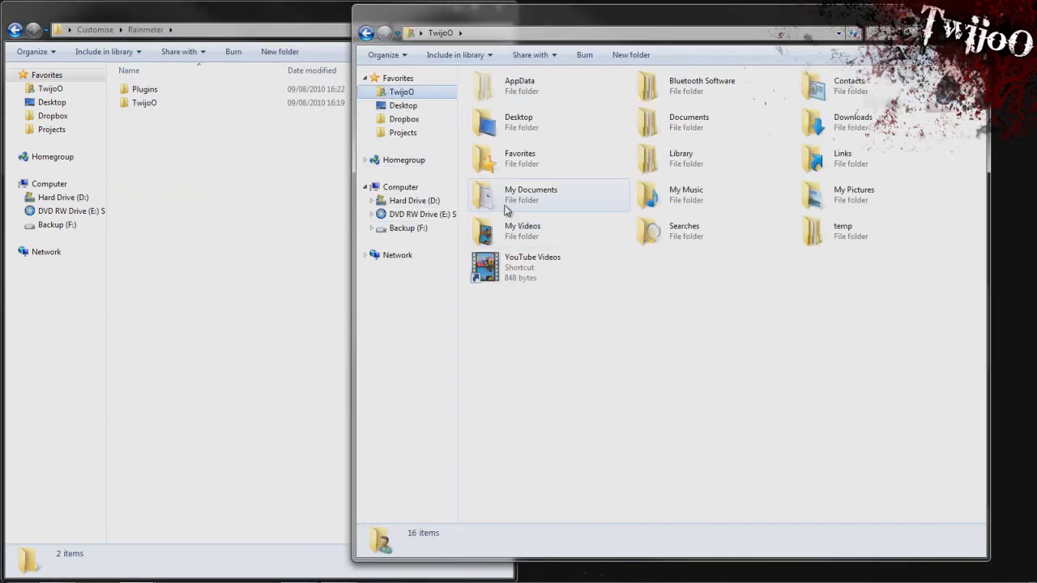
pyautogui.doubleClick(505, 208)
pyautogui.click(550, 256)
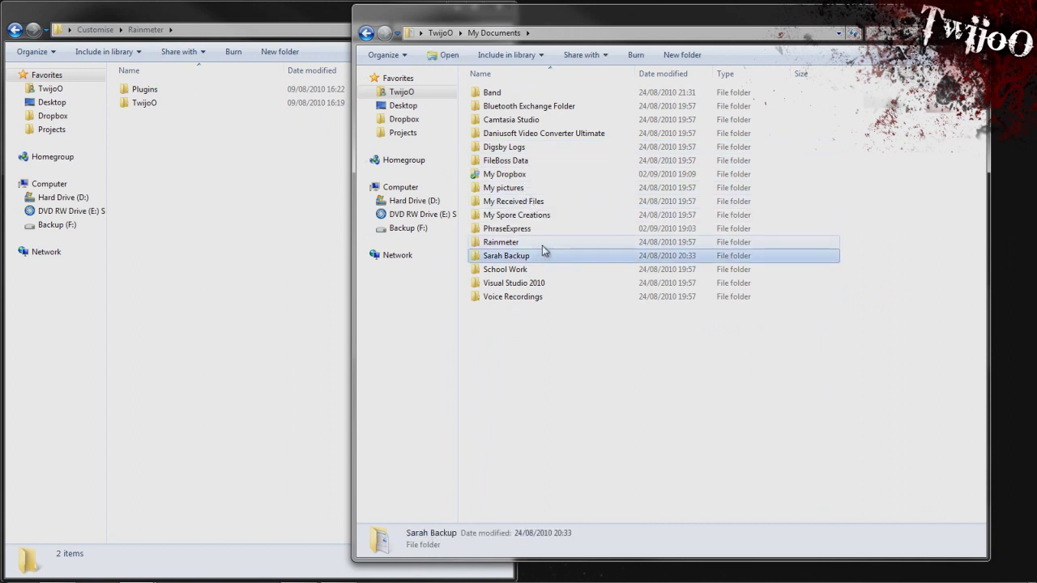
pyautogui.doubleClick(542, 245)
pyautogui.doubleClick(575, 99)
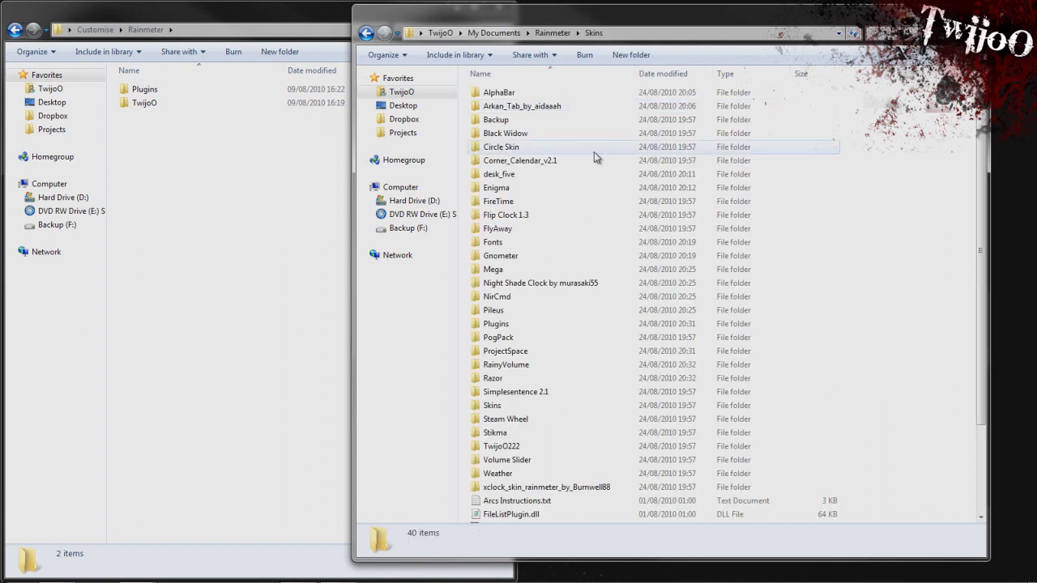
pyautogui.click(147, 105)
pyautogui.moveTo(150, 111); pyautogui.dragTo(895, 291)
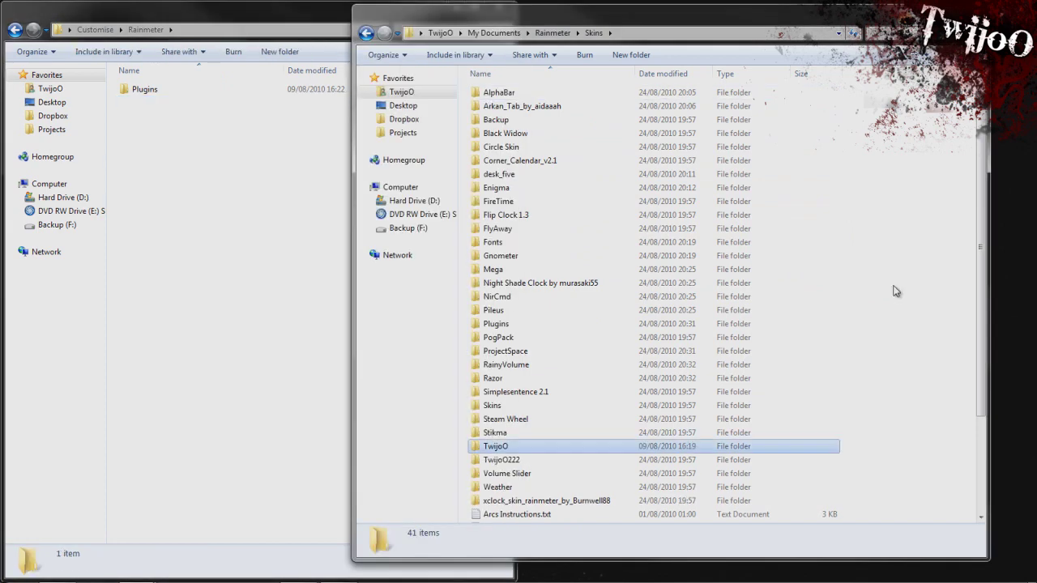
# Check TwijoO's 13 skin folders, then close the Skins window
pyautogui.doubleClick(520, 447)
pyautogui.hotkey('ctrl', 'a')
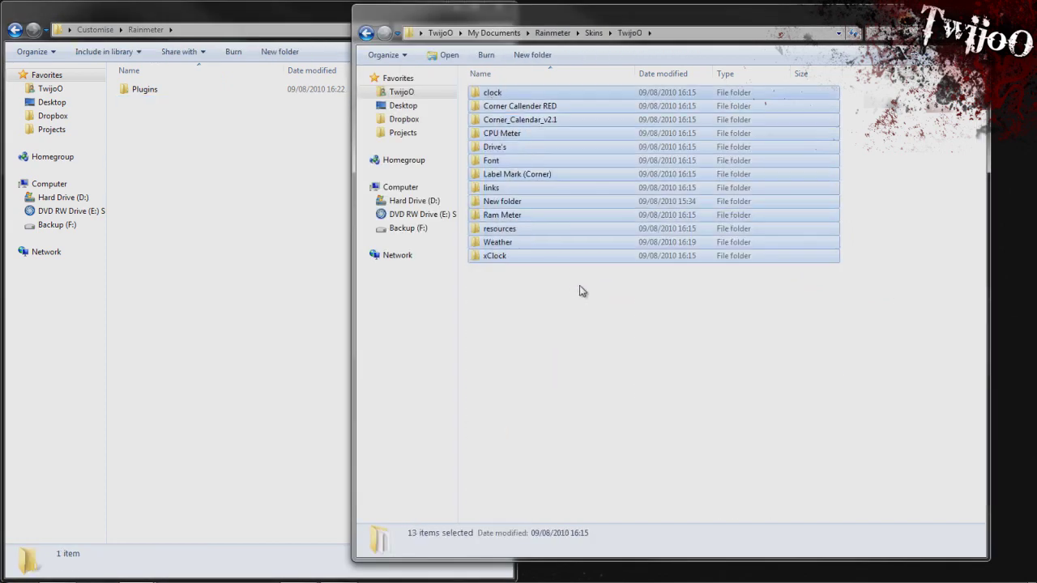
pyautogui.hotkey('alt', 'F4')
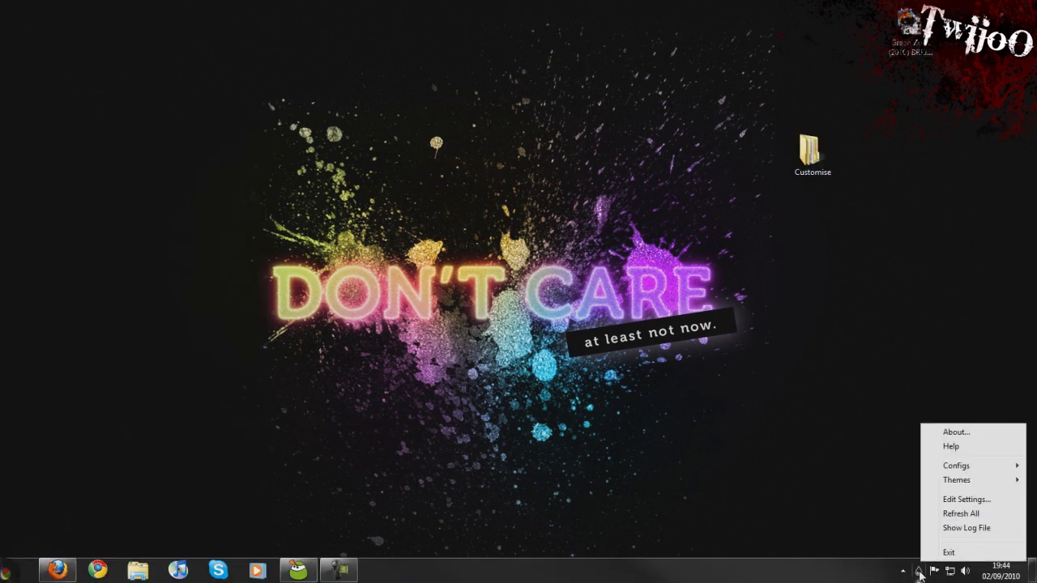
# Review Rainmeter's Configs and Themes tray menus, then launch RainBrowser from the top dock
pyautogui.rightClick(920, 572)
pyautogui.moveTo(952, 480)
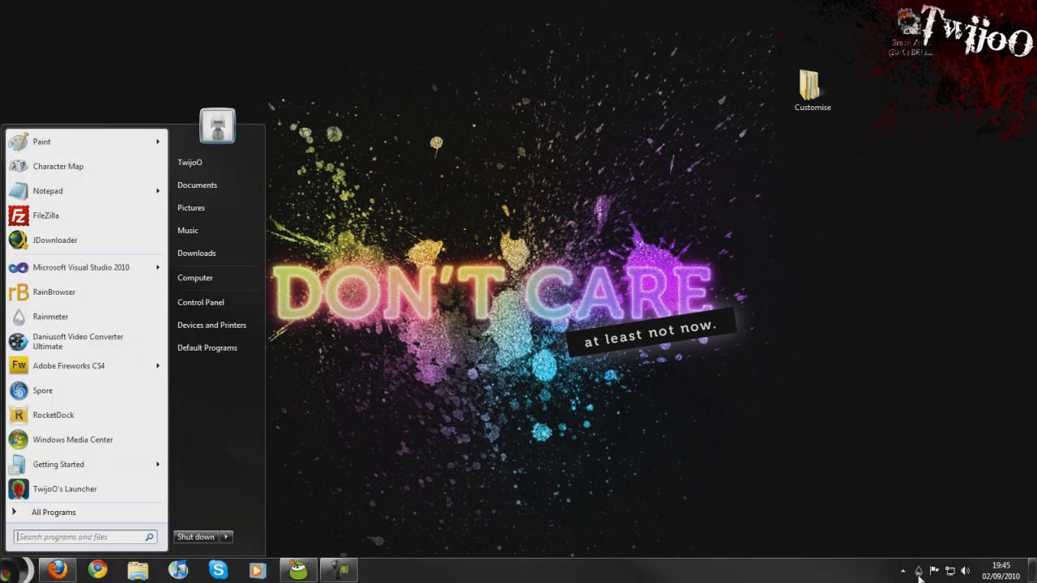
pyautogui.click(888, 480)
pyautogui.rightClick(915, 568)
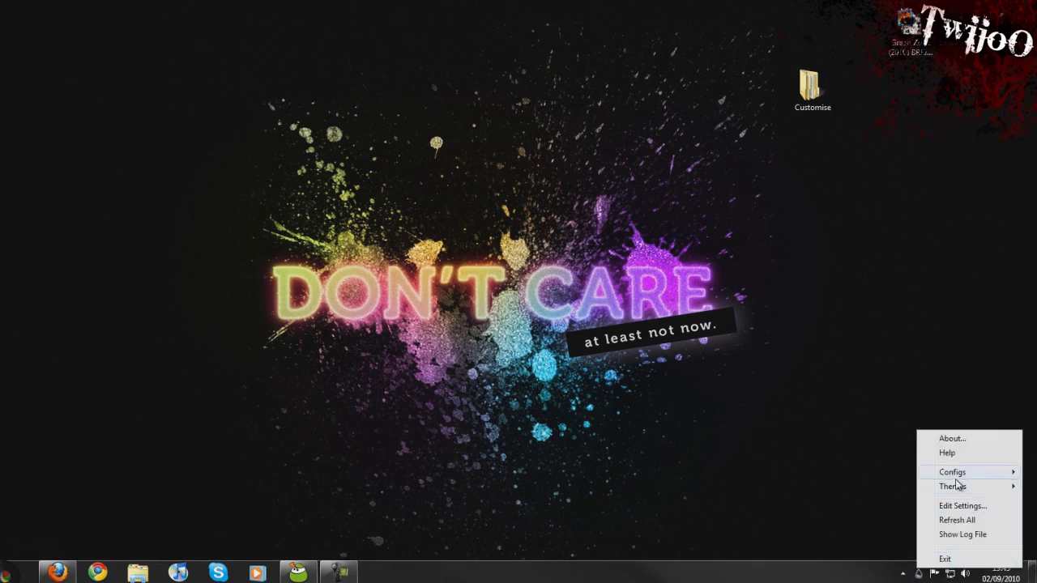
pyautogui.moveTo(952, 486)
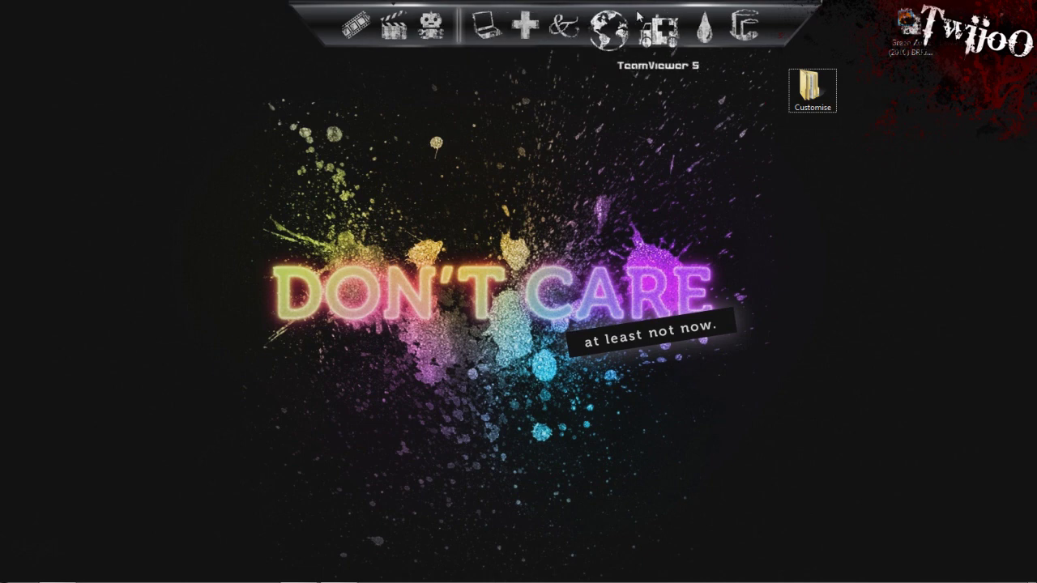
pyautogui.click(690, 31)
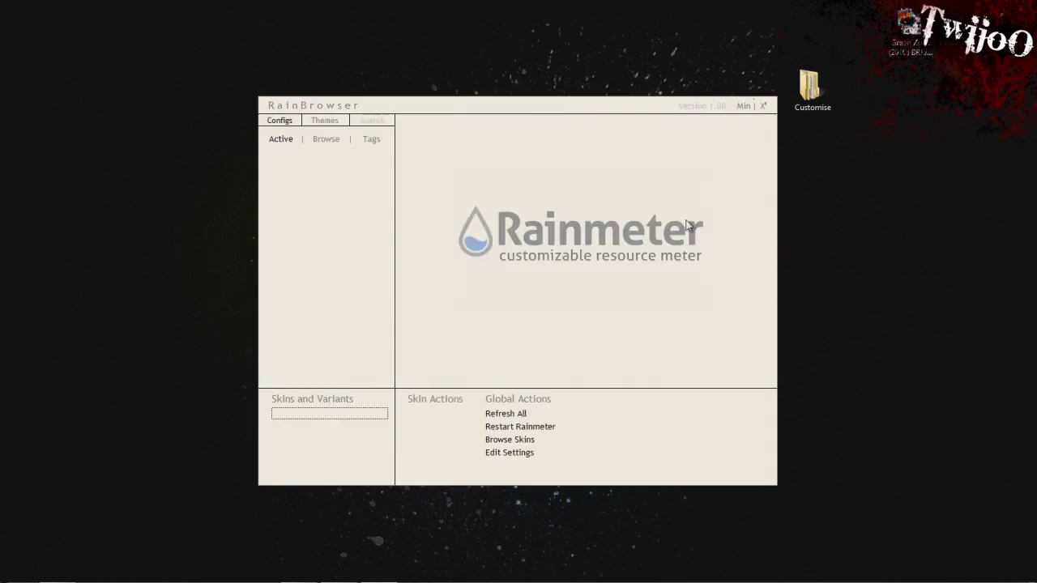
# Browse the installed configs, expand TwijoO and show the clock skin's m_clock details
pyautogui.moveTo(581, 106); pyautogui.dragTo(588, 63)
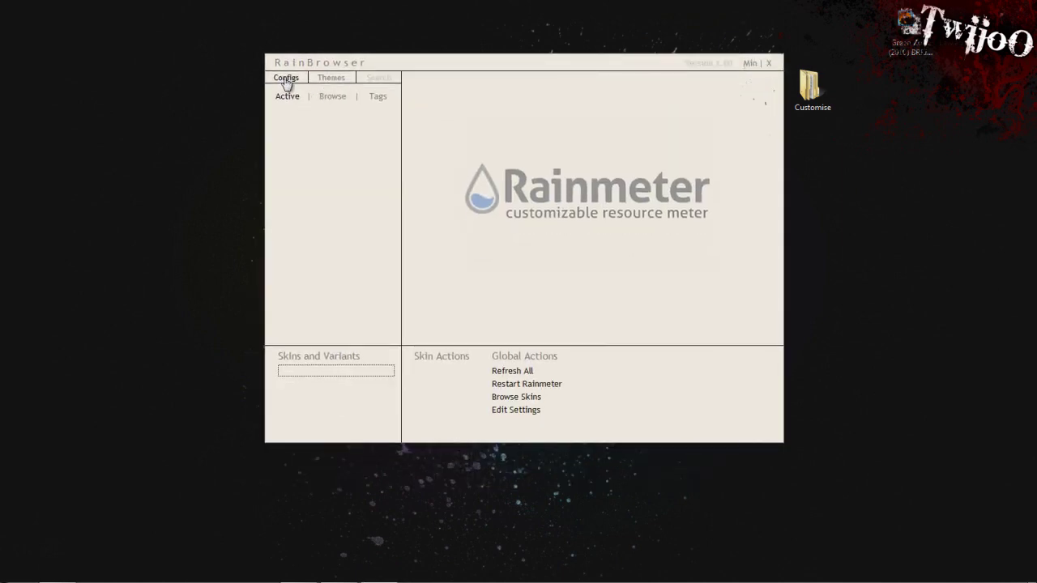
pyautogui.click(328, 97)
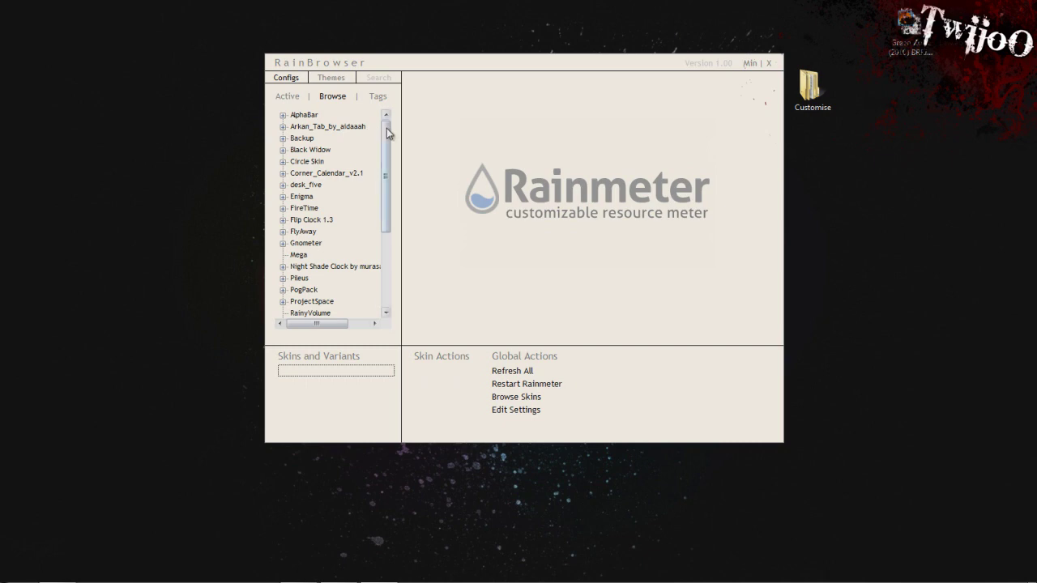
pyautogui.moveTo(386, 131); pyautogui.dragTo(379, 233)
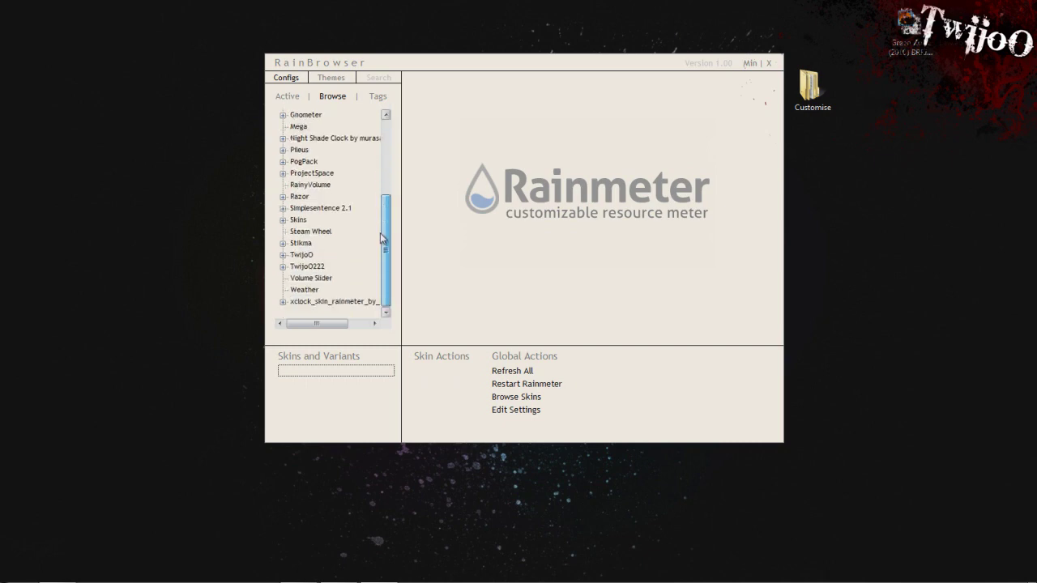
pyautogui.click(283, 255)
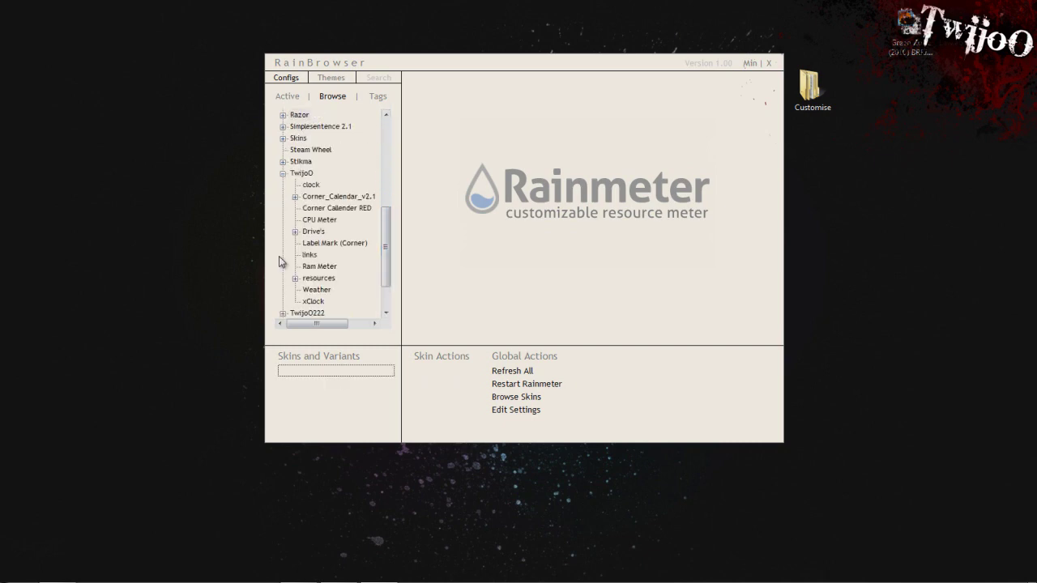
pyautogui.click(311, 184)
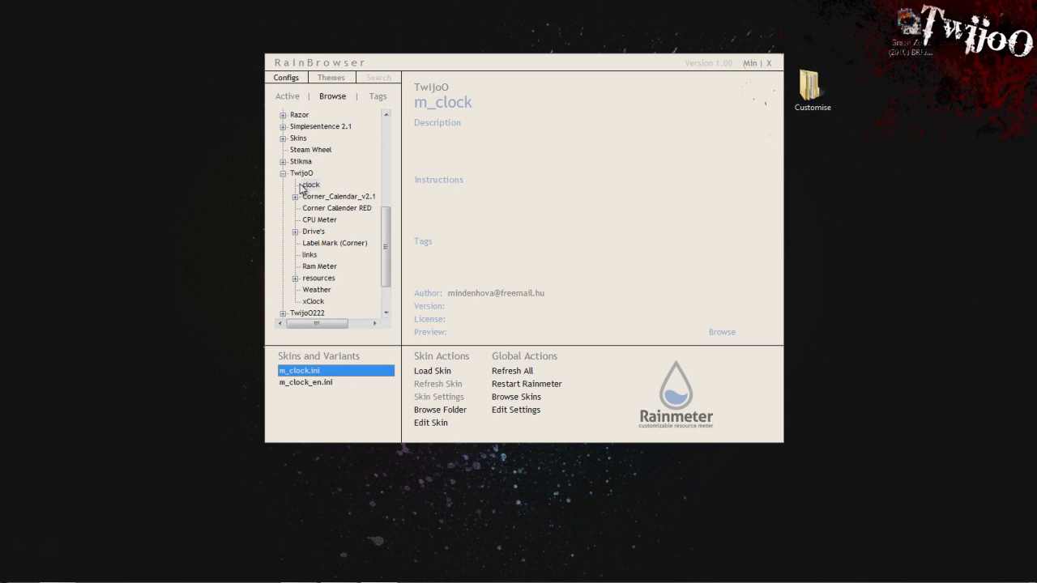
# Load the TwijoO clock's English variant m_clock_en.ini onto the desktop
pyautogui.click(315, 188)
pyautogui.click(332, 384)
pyautogui.click(318, 375)
pyautogui.click(315, 383)
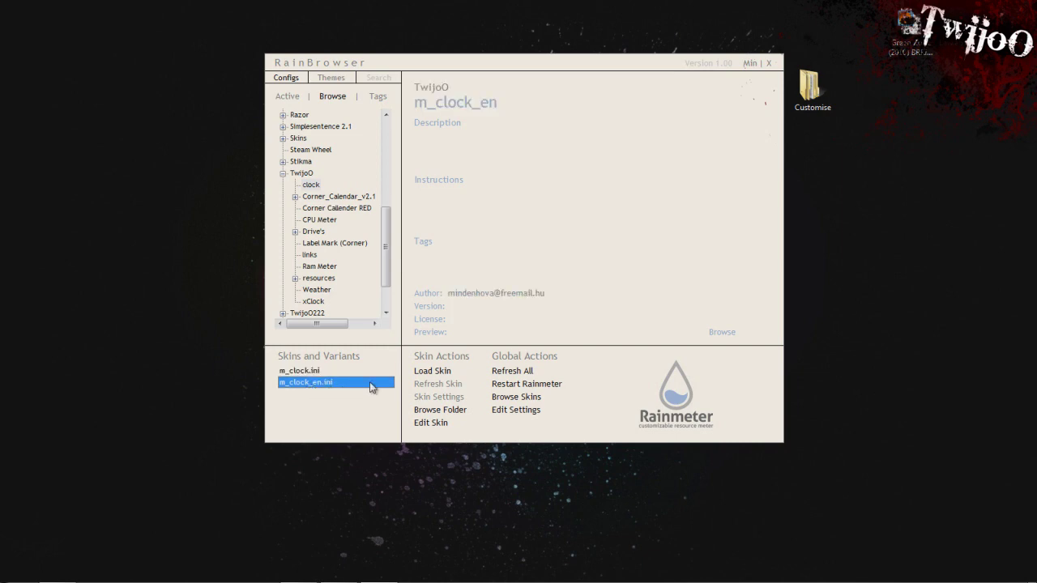
pyautogui.click(422, 378)
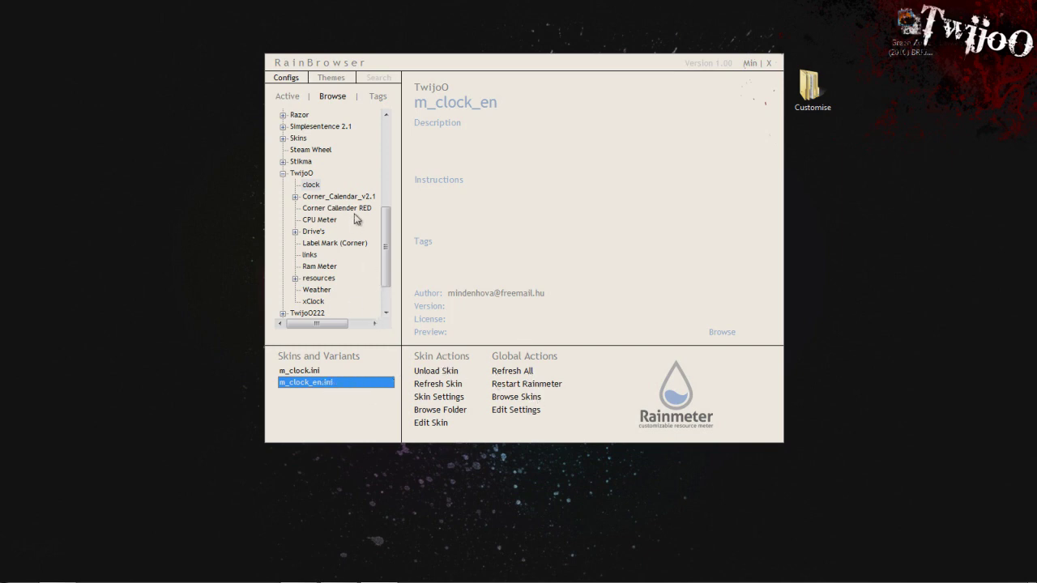
# Expand Corner_Calendar_v2.1 and load the cornercal_configurable_1.2 calendar skin
pyautogui.click(296, 197)
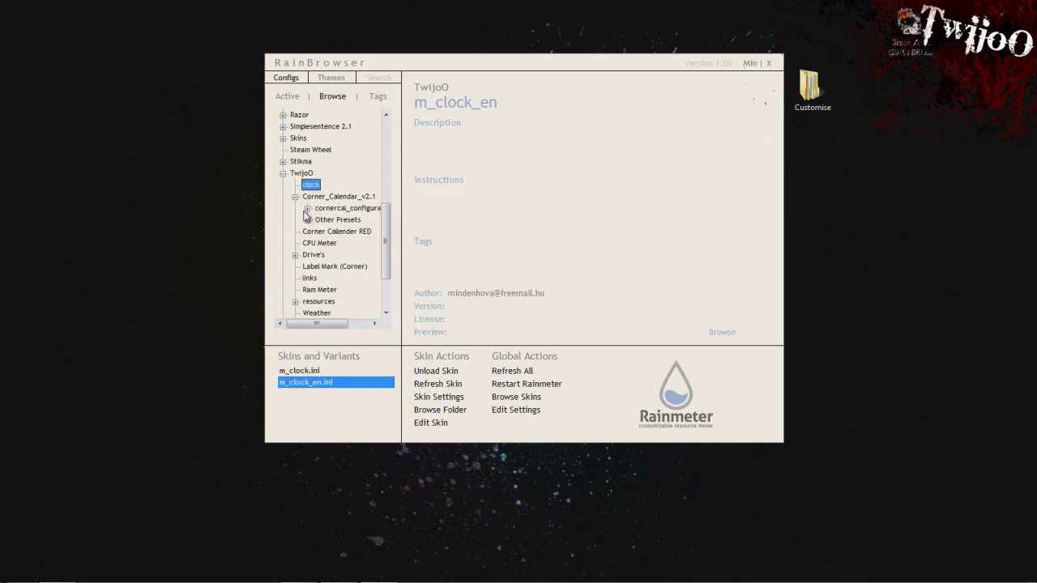
pyautogui.click(324, 208)
pyautogui.click(307, 208)
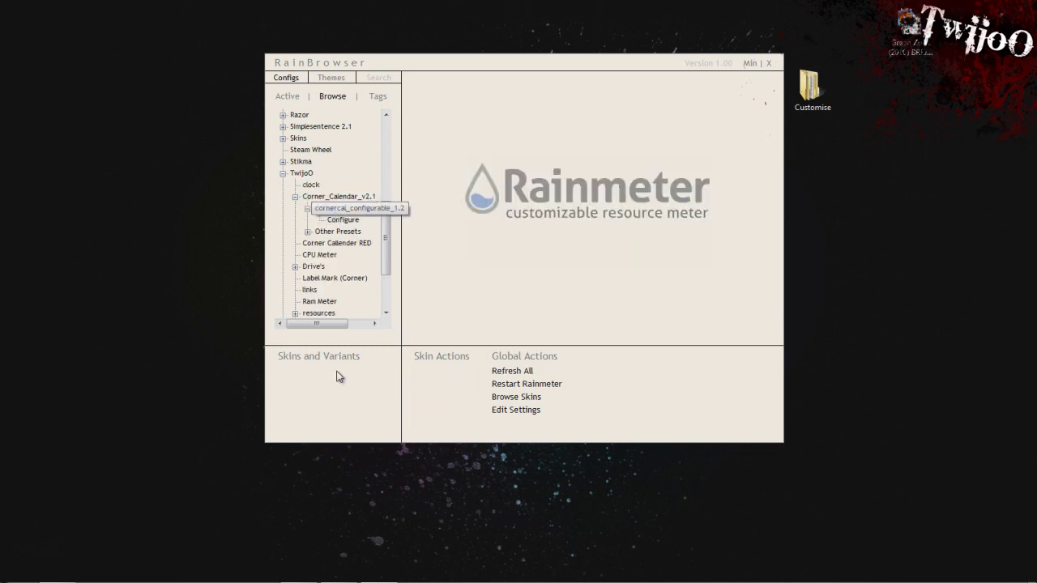
pyautogui.click(329, 210)
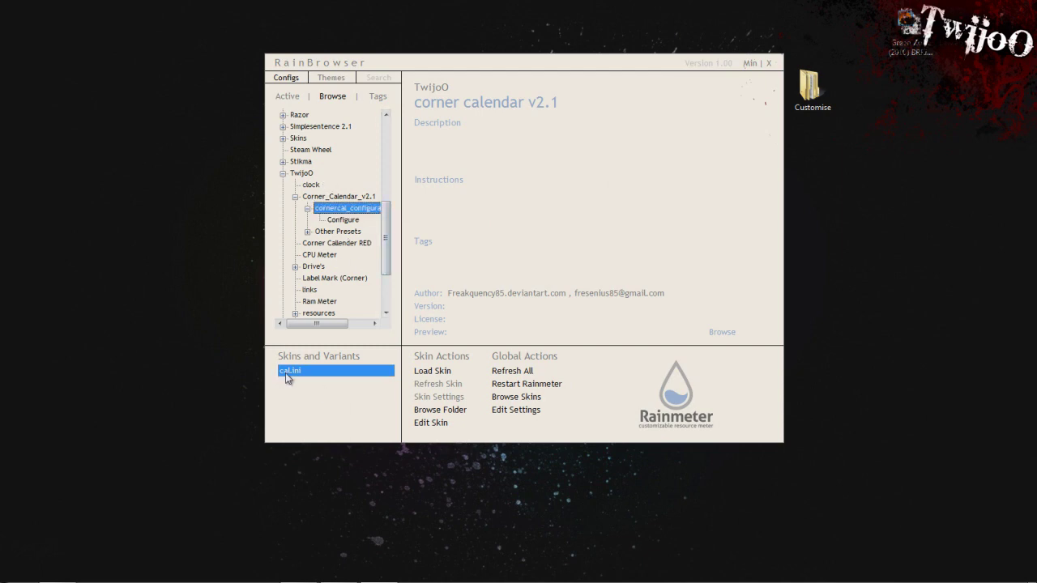
pyautogui.click(420, 374)
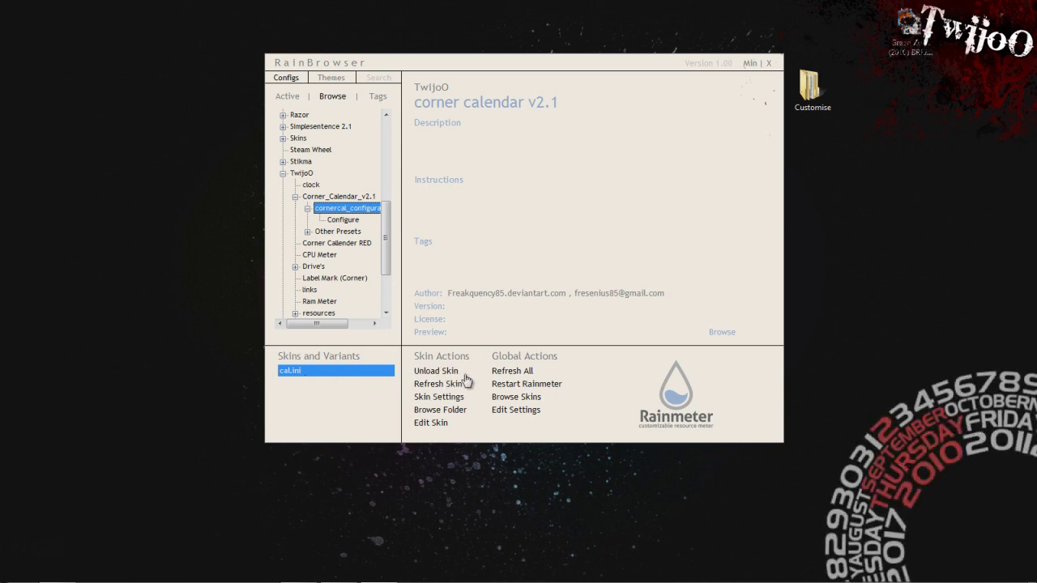
pyautogui.click(434, 371)
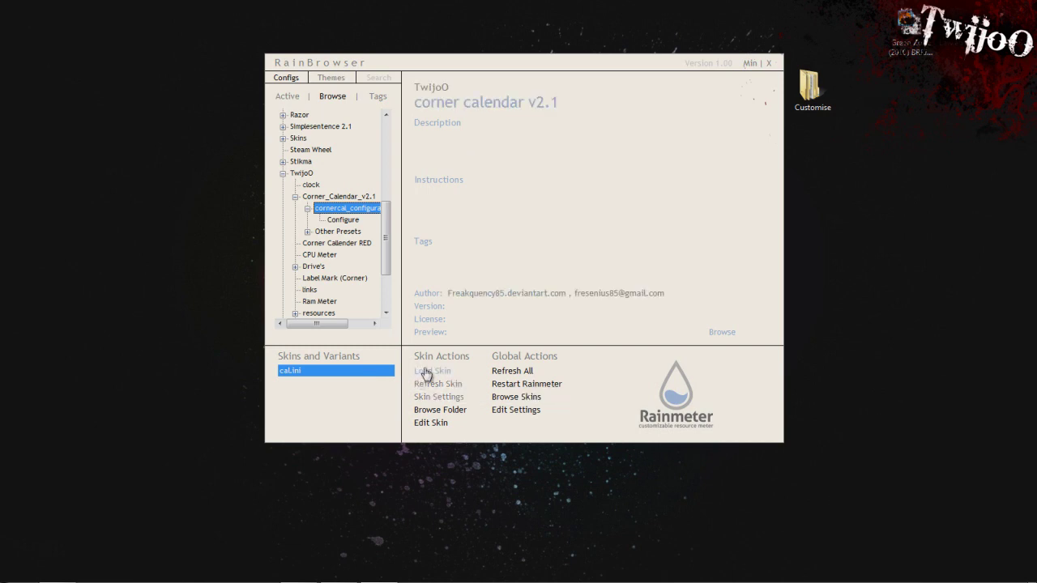
pyautogui.click(417, 375)
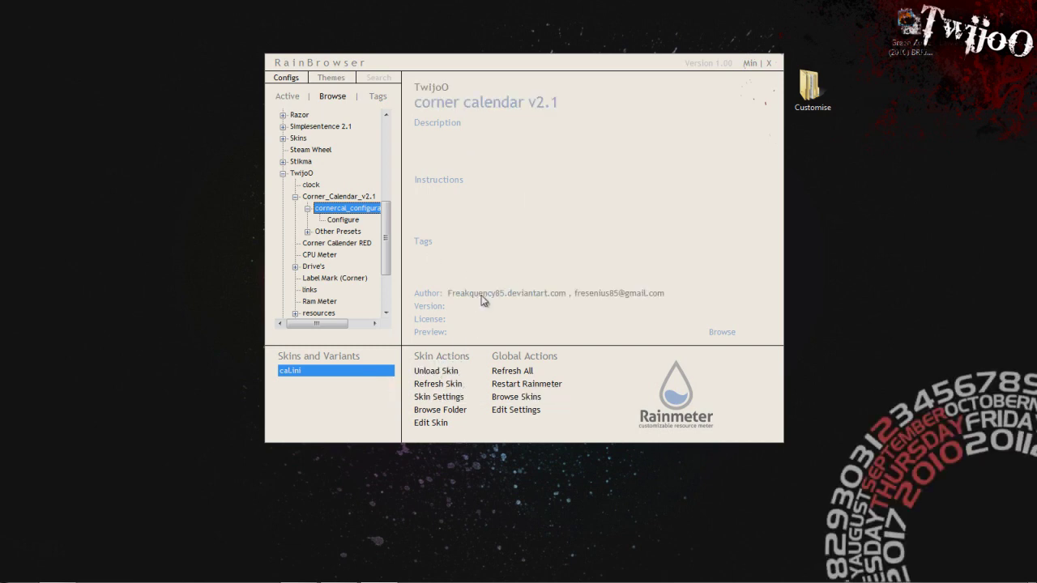
# Open the calendar's skin settings, turning off Click Through and toggling Save Position
pyautogui.click(445, 396)
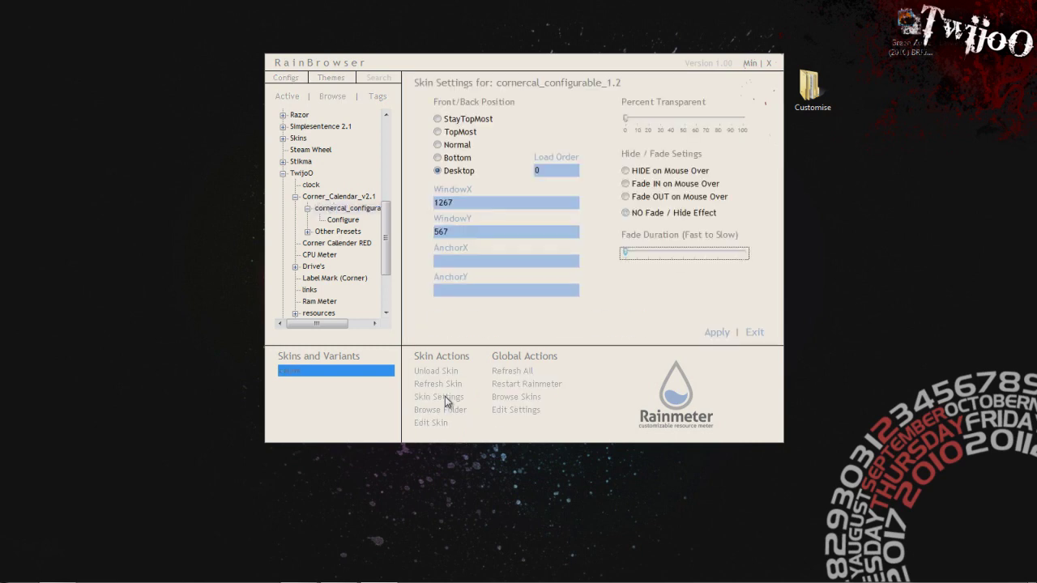
pyautogui.moveTo(556, 58); pyautogui.dragTo(530, 34)
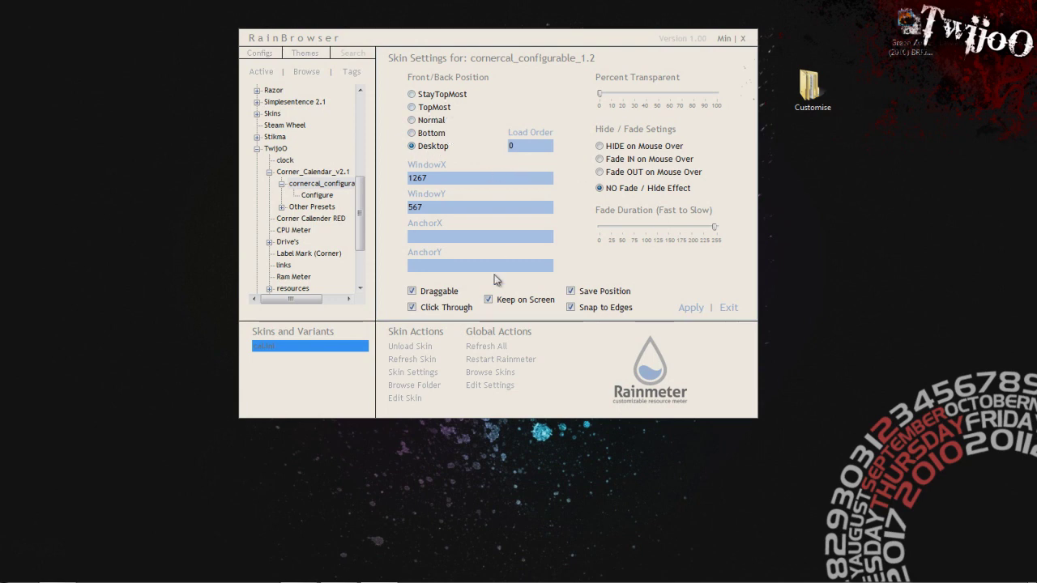
pyautogui.click(443, 313)
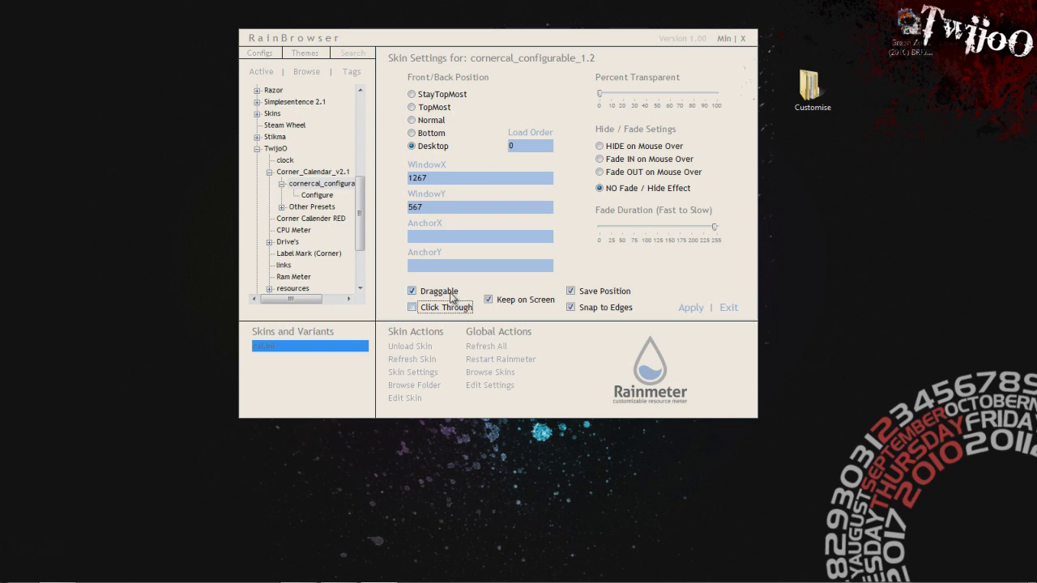
pyautogui.click(594, 297)
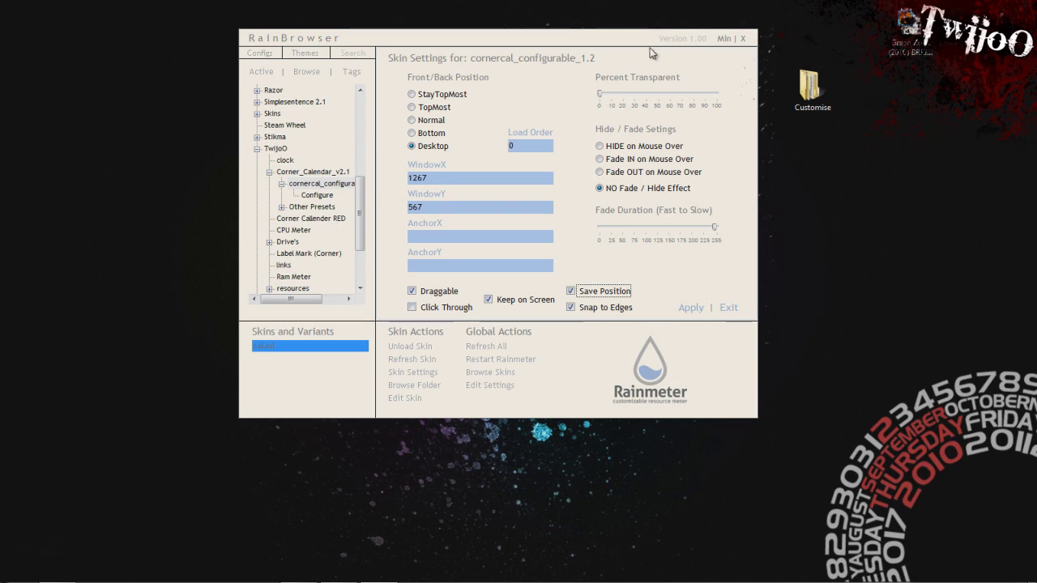
pyautogui.moveTo(648, 40); pyautogui.dragTo(514, 41)
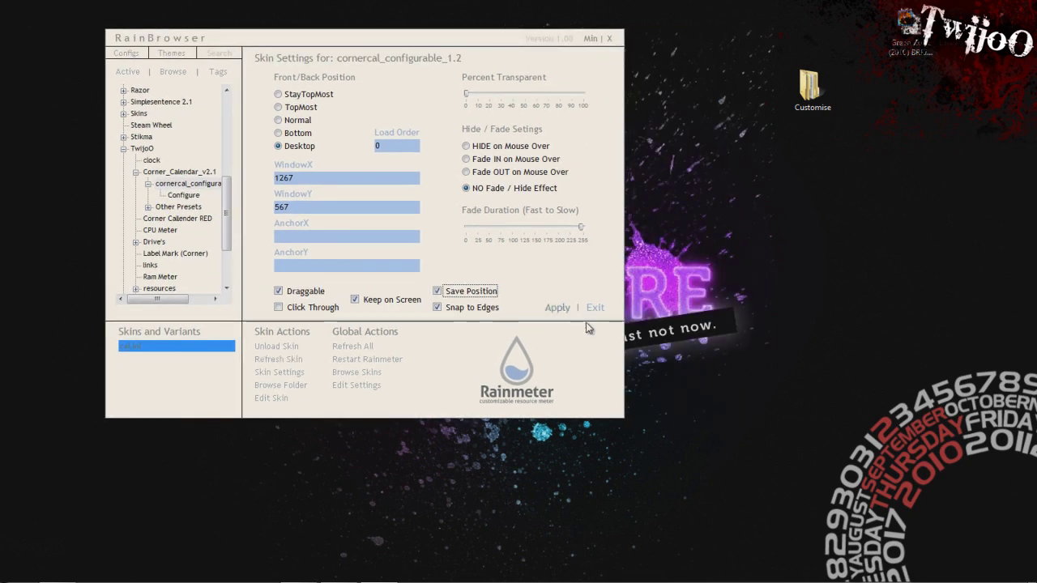
pyautogui.moveTo(911, 426); pyautogui.dragTo(929, 547)
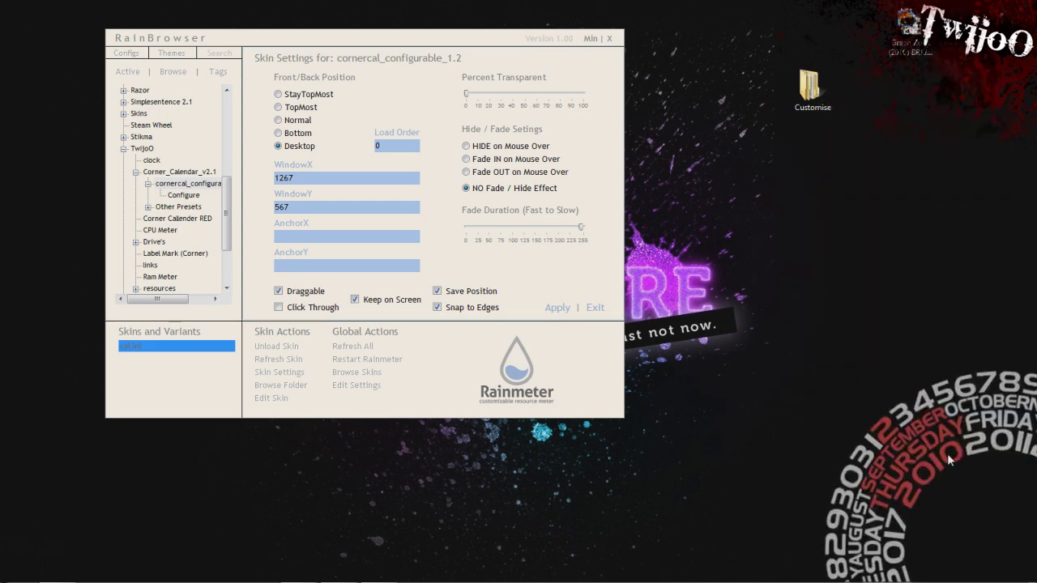
# Close the Configure Calendar box, re-enable Click Through and apply the settings
pyautogui.moveTo(1026, 471)
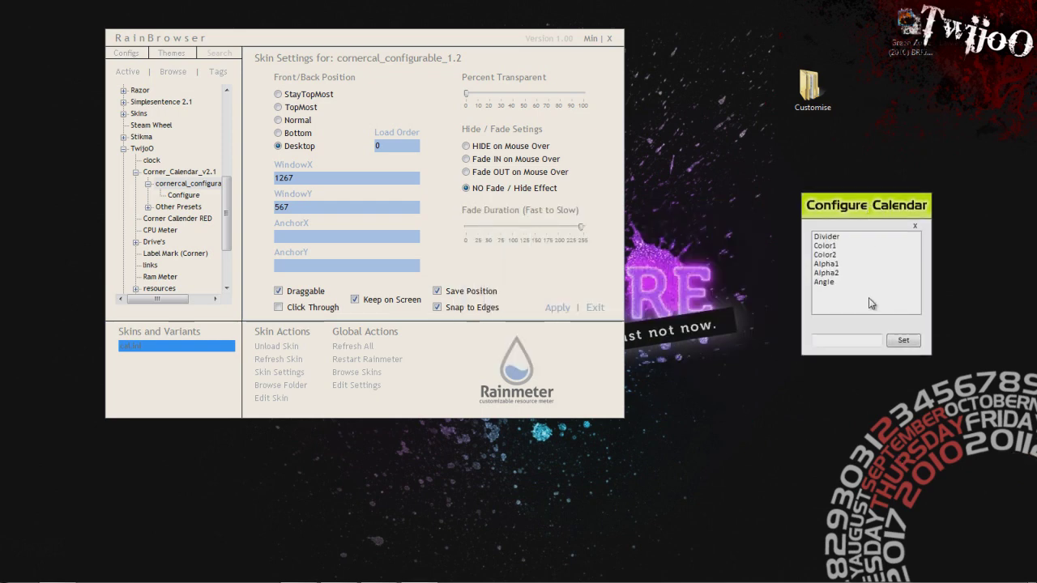
pyautogui.click(913, 227)
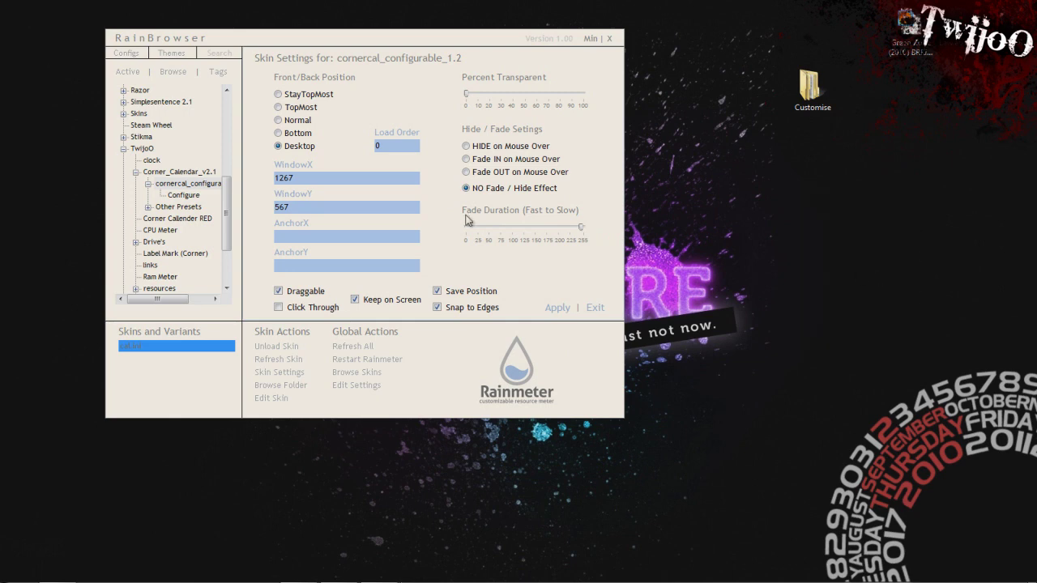
pyautogui.click(279, 308)
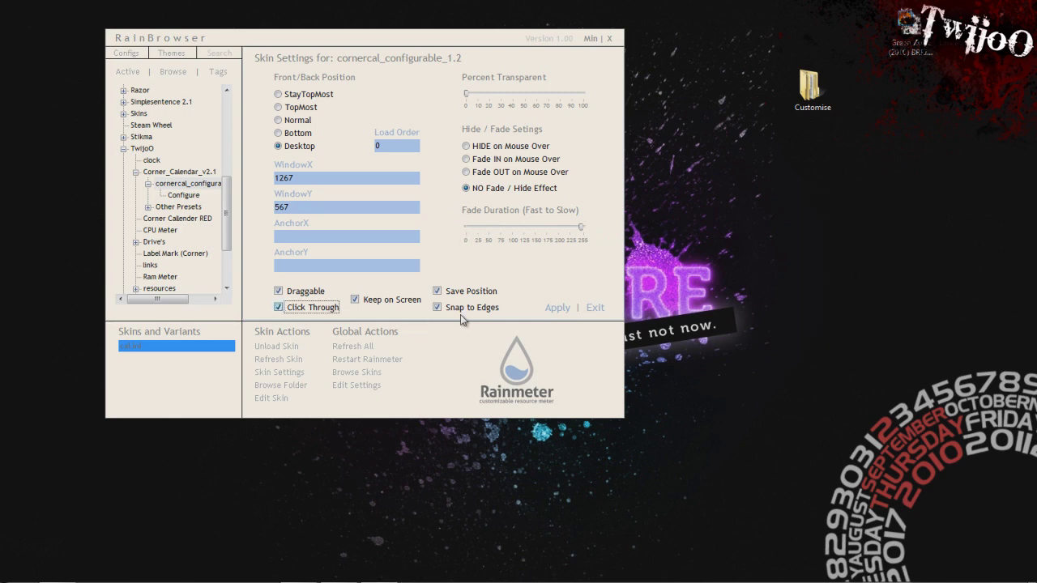
pyautogui.click(555, 309)
# Deselect the Customise desktop icon and leave the skin settings view
pyautogui.click(943, 441)
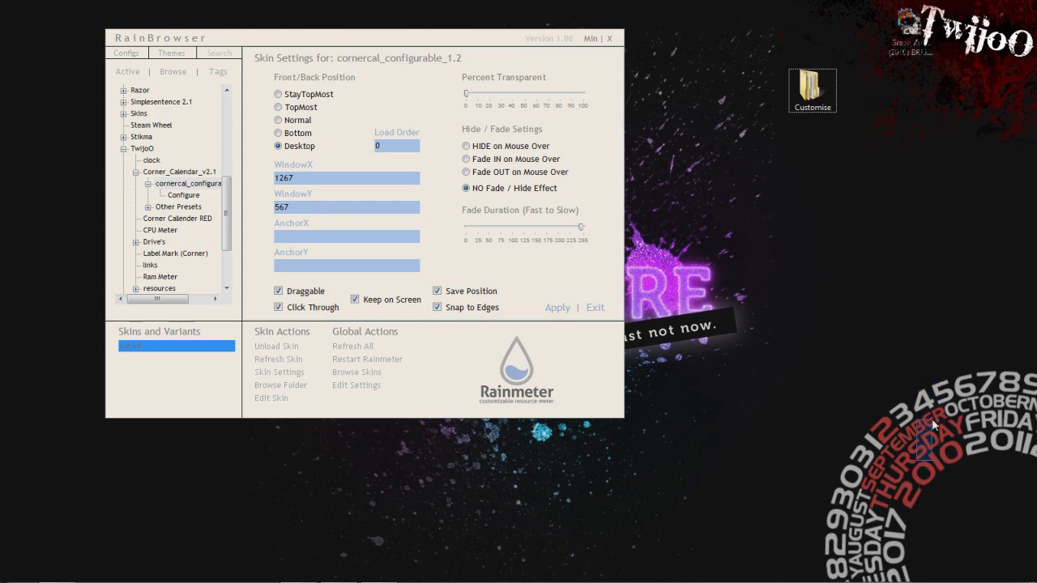
pyautogui.moveTo(812, 89); pyautogui.dragTo(844, 180)
pyautogui.click(845, 180)
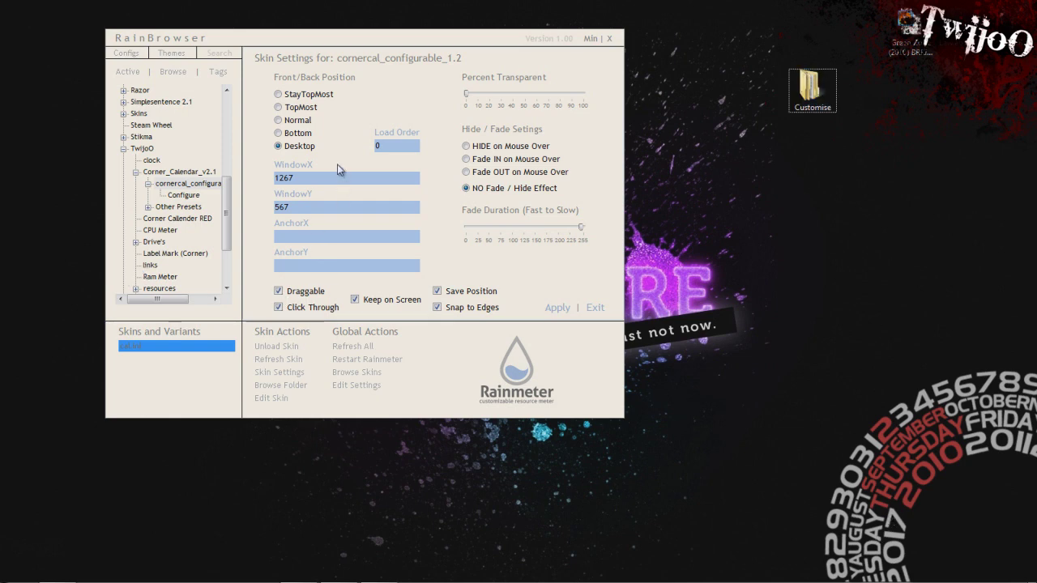
pyautogui.moveTo(155, 185)
pyautogui.mouseDown()
pyautogui.moveTo(172, 192)
pyautogui.moveTo(158, 188)
pyautogui.mouseUp()
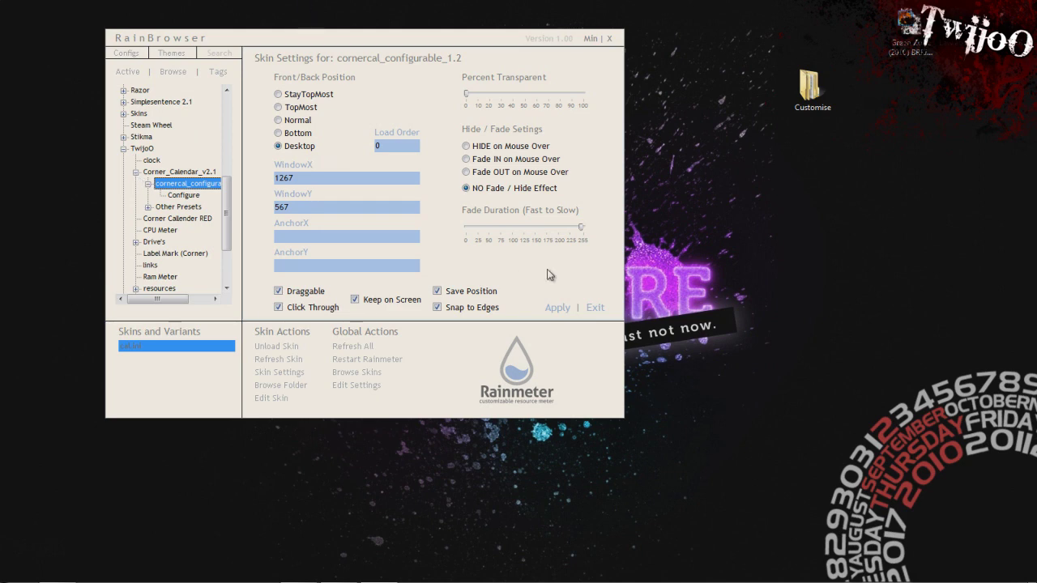
pyautogui.click(602, 308)
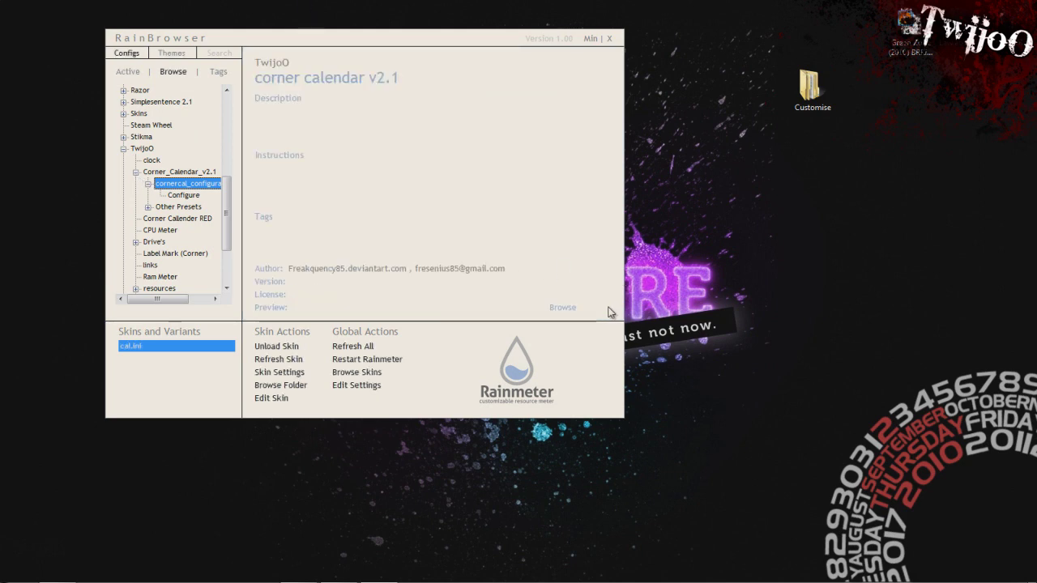
# Preview the Corner Callender RED skin and move RainBrowser further right
pyautogui.click(135, 172)
pyautogui.click(176, 183)
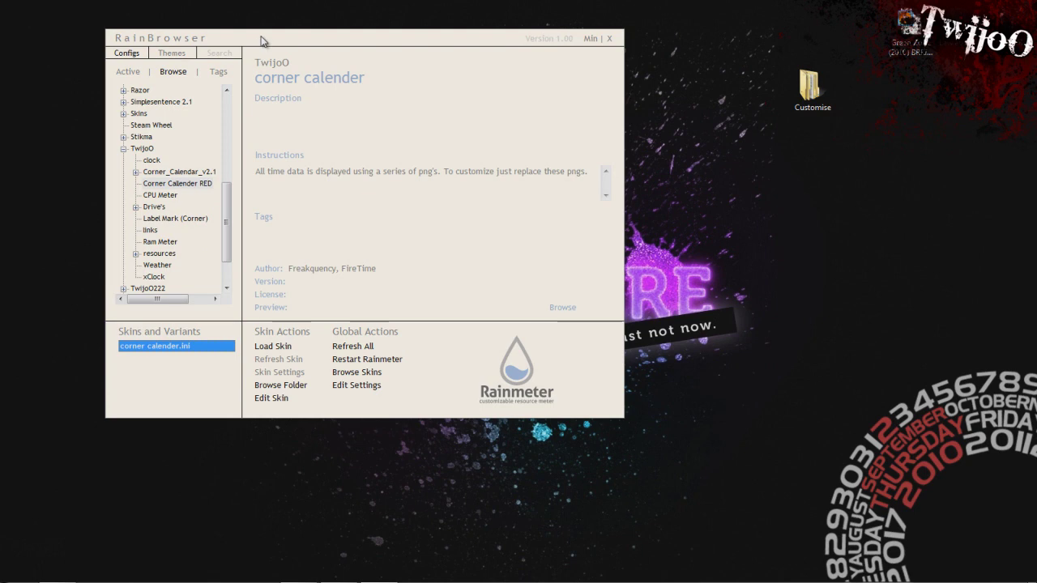
pyautogui.moveTo(261, 40); pyautogui.dragTo(419, 34)
# Load TwijoO CPU Meter's CPU.ini, swap in PileusSystemsCPU.ini, and open then exit its settings
pyautogui.click(317, 188)
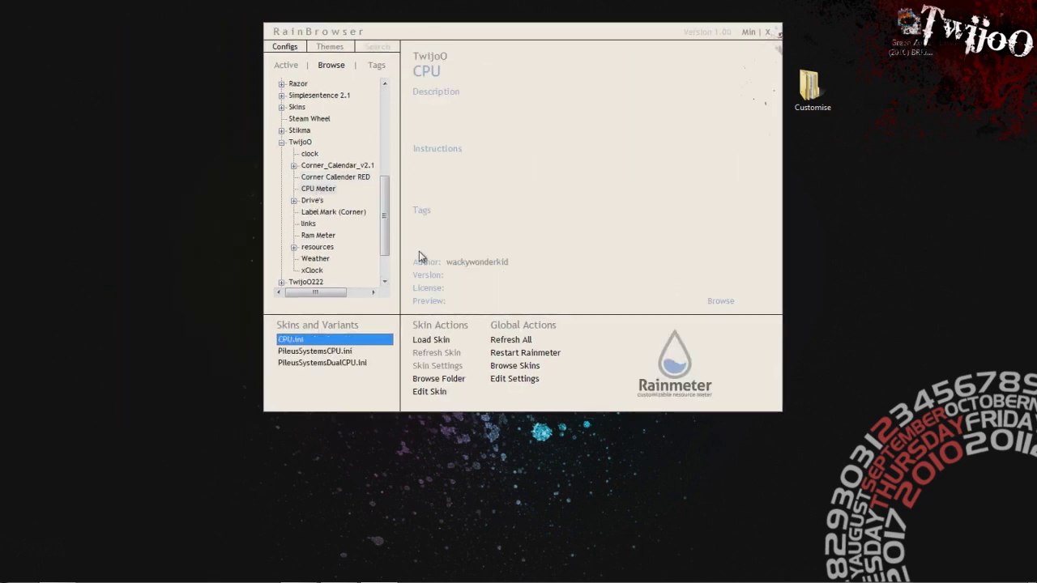
pyautogui.click(433, 341)
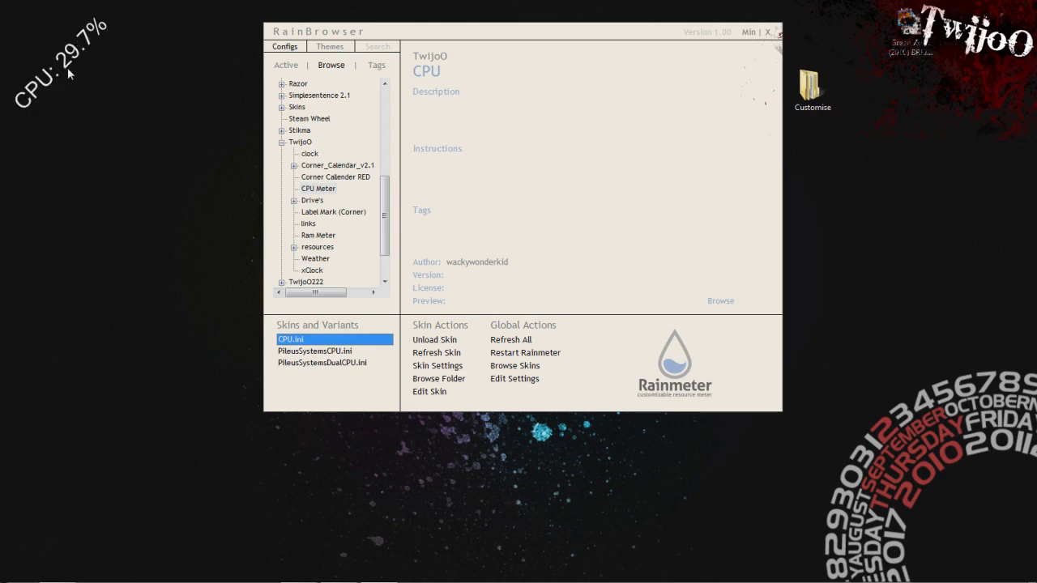
pyautogui.click(330, 352)
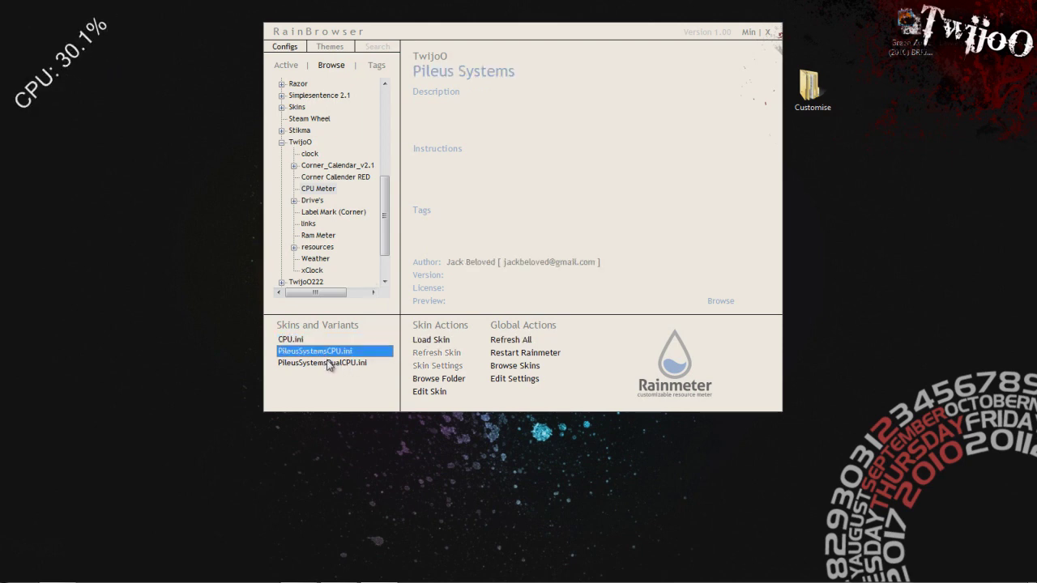
pyautogui.click(431, 344)
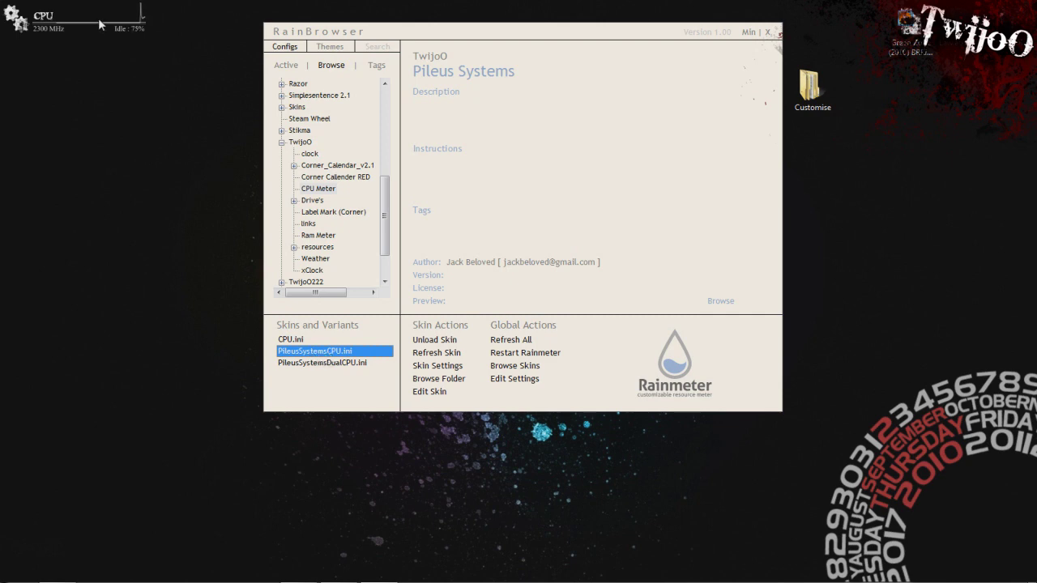
pyautogui.click(446, 367)
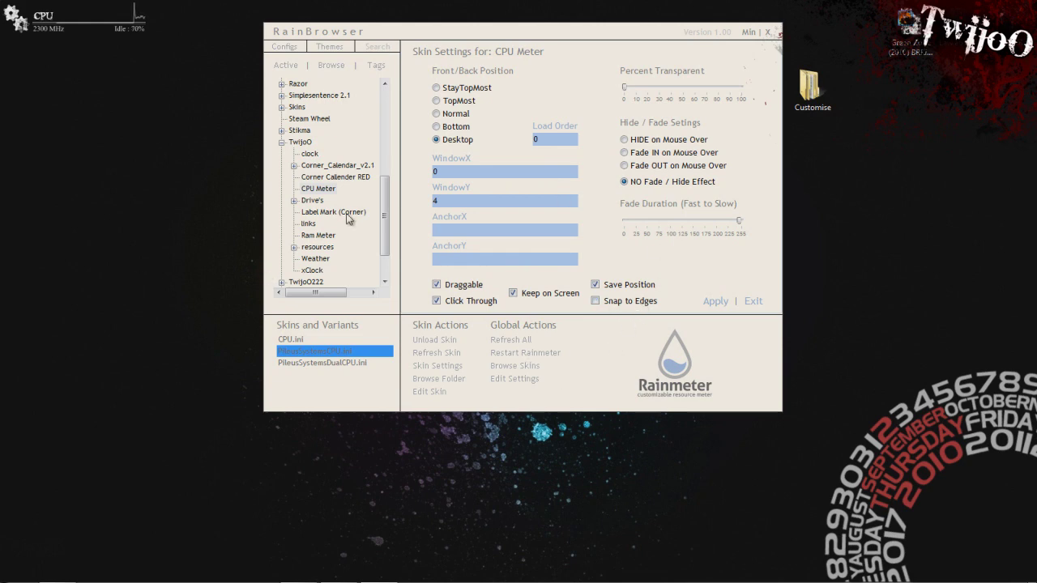
pyautogui.click(318, 188)
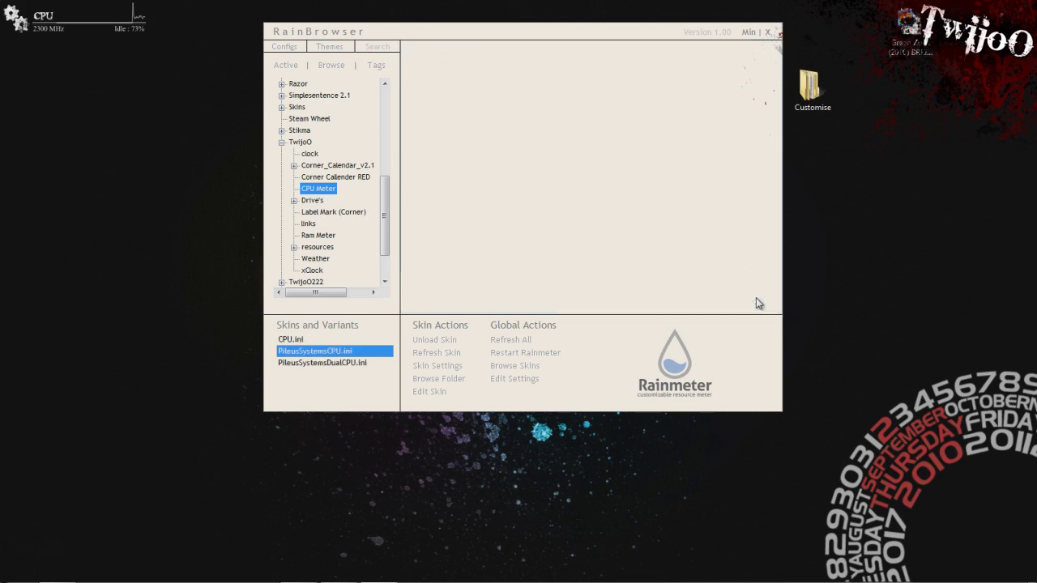
# Load PileusSystemsHDD2.ini for drive C and PileusSystemsHDD3.ini for drive D
pyautogui.click(311, 200)
pyautogui.click(294, 200)
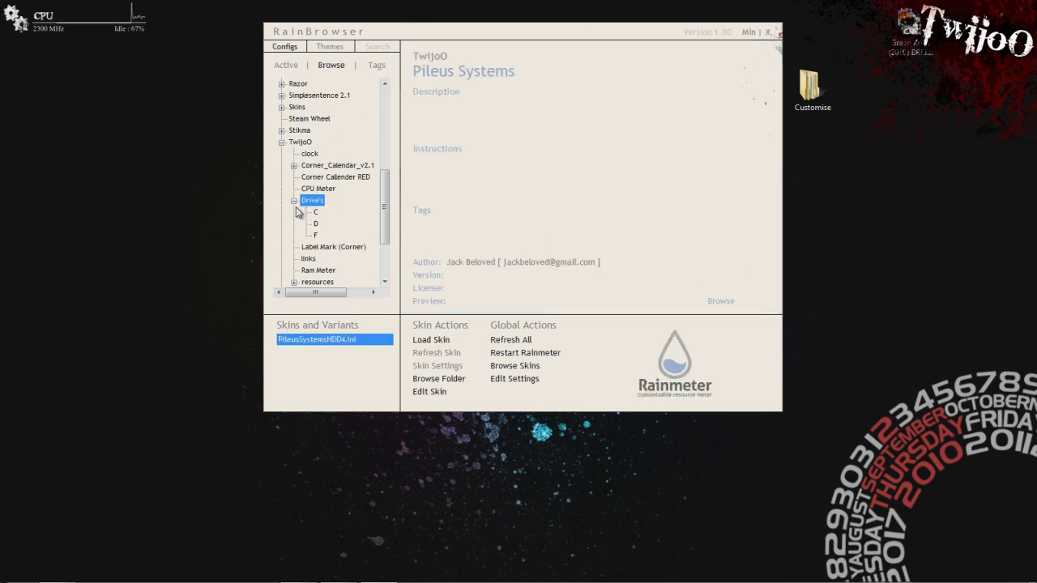
pyautogui.click(317, 224)
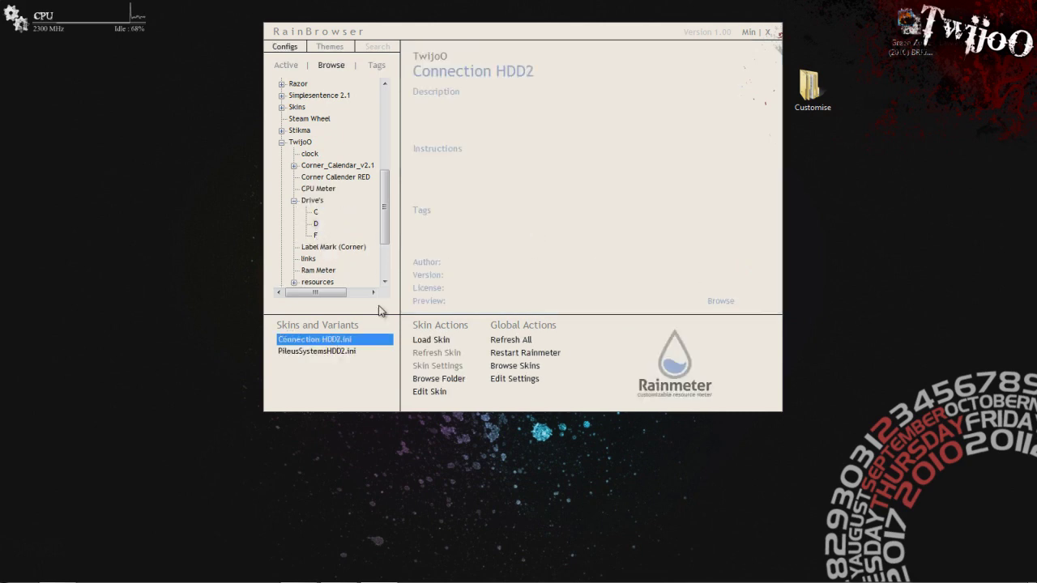
pyautogui.click(366, 351)
pyautogui.click(429, 340)
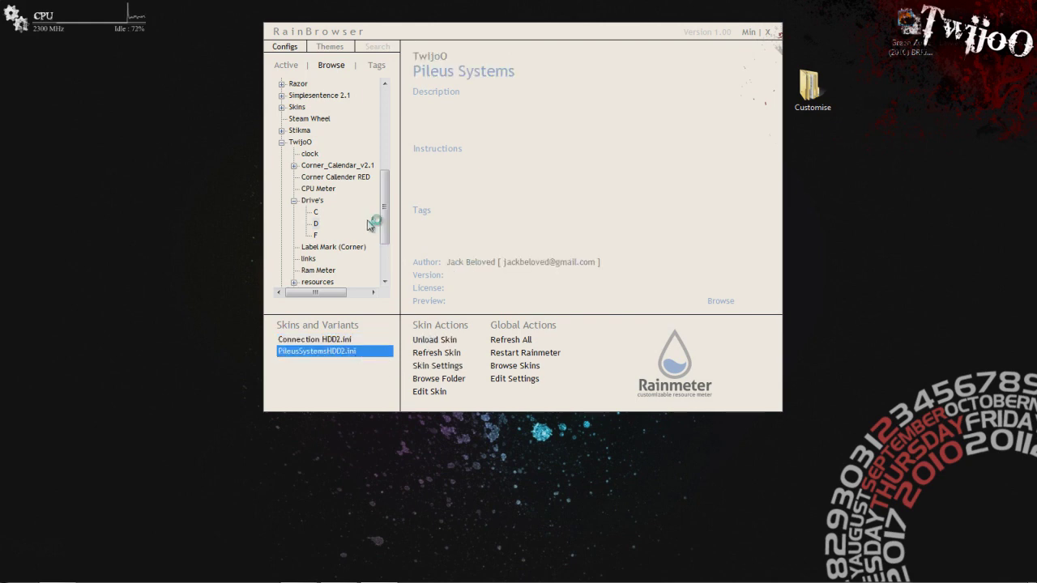
pyautogui.click(315, 235)
pyautogui.click(344, 353)
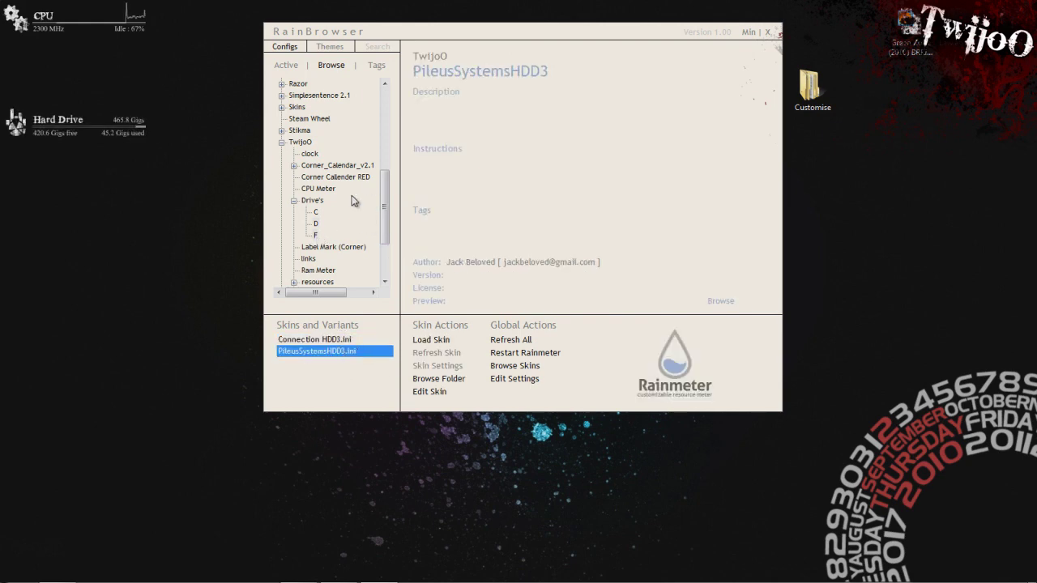
pyautogui.click(426, 341)
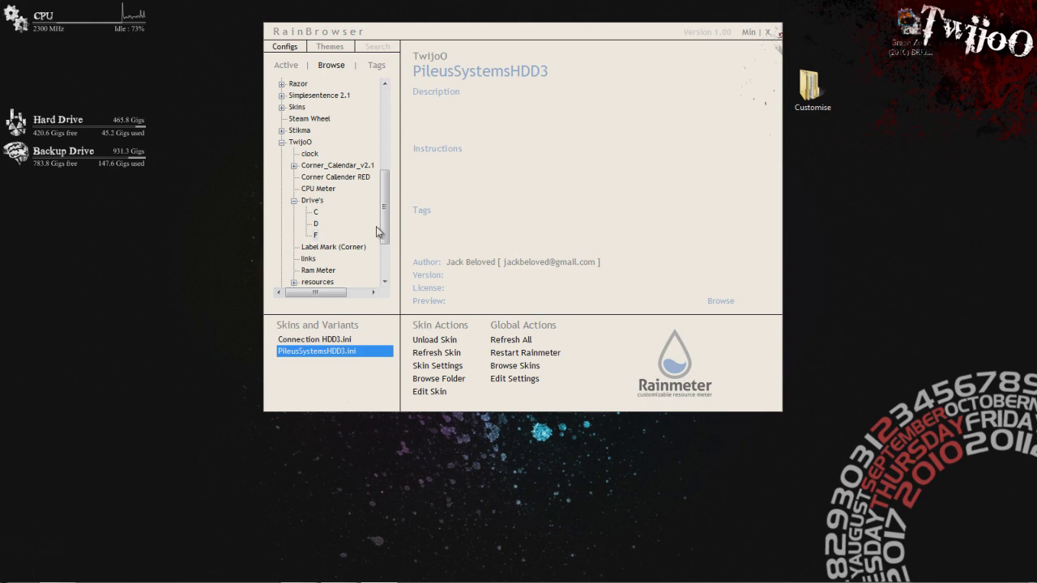
# Load then unload Label Mark (Corner), and load the links skin onto the desktop
pyautogui.click(328, 248)
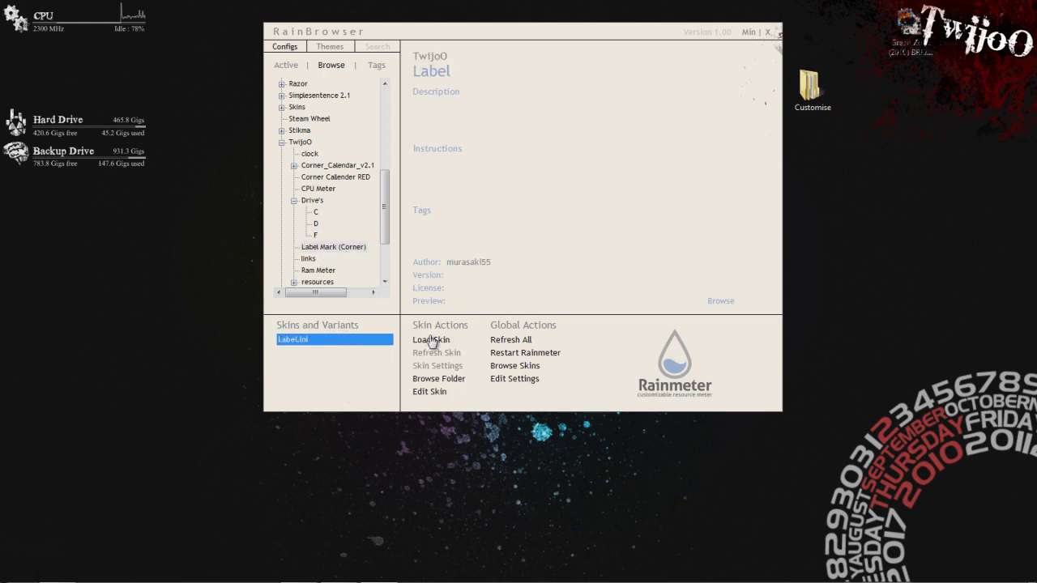
pyautogui.click(430, 341)
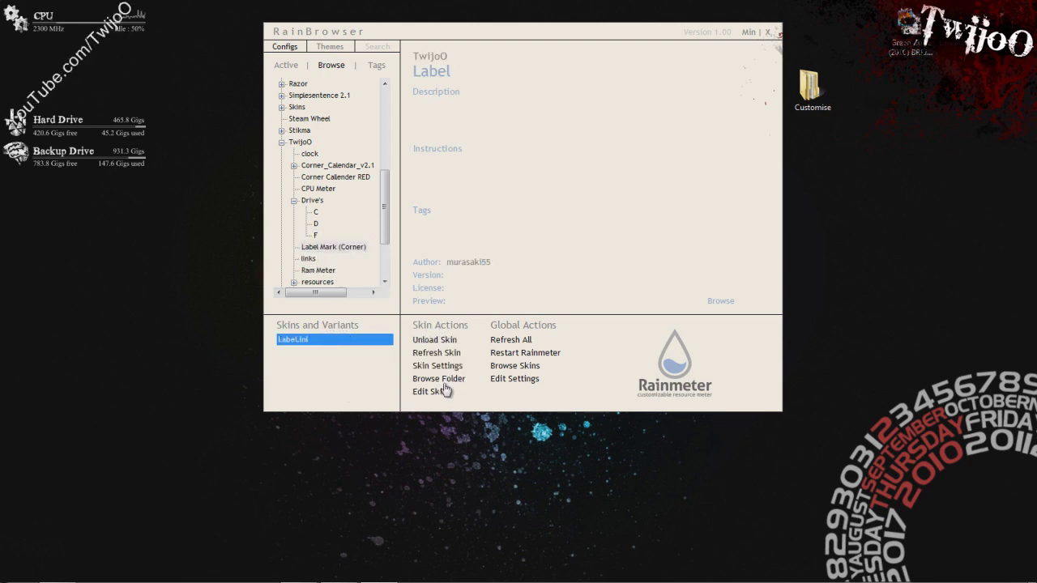
pyautogui.click(433, 340)
pyautogui.click(308, 258)
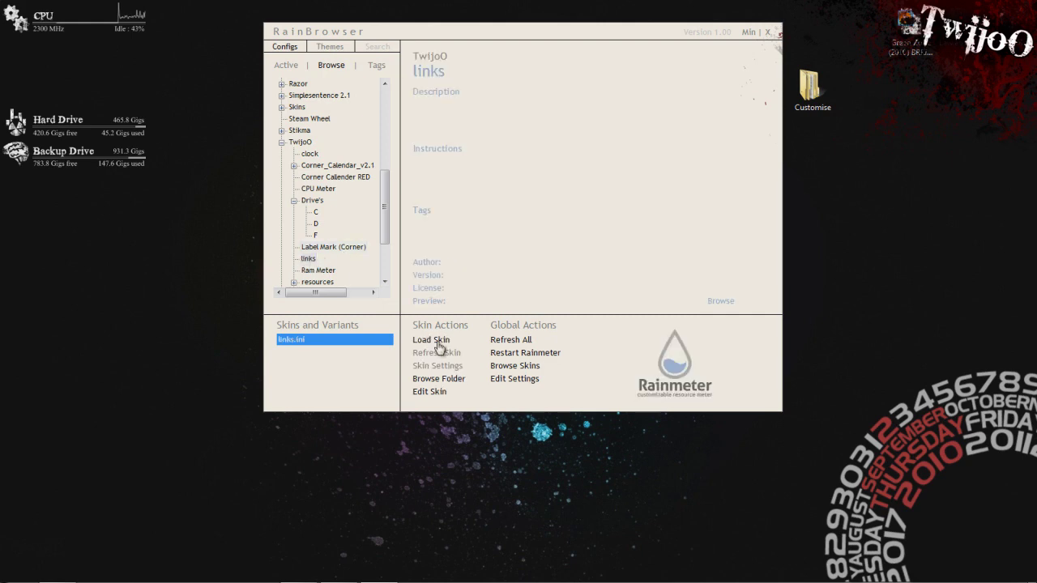
pyautogui.click(437, 341)
# Load the Pileus Systems RAM meter (PileusSystemsRAM.ini) onto the desktop
pyautogui.click(319, 269)
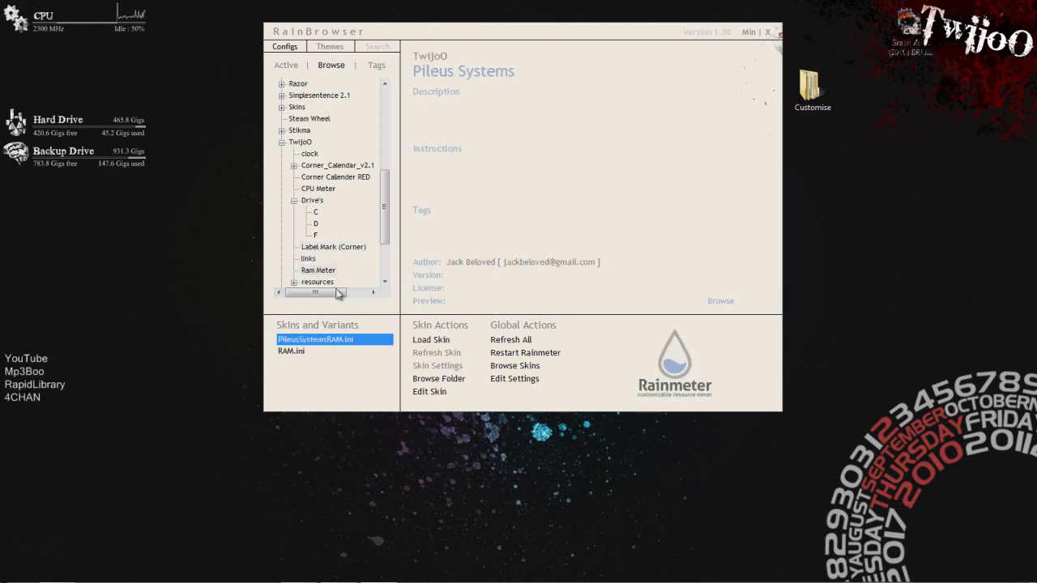
pyautogui.click(449, 344)
pyautogui.moveTo(386, 234); pyautogui.dragTo(386, 240)
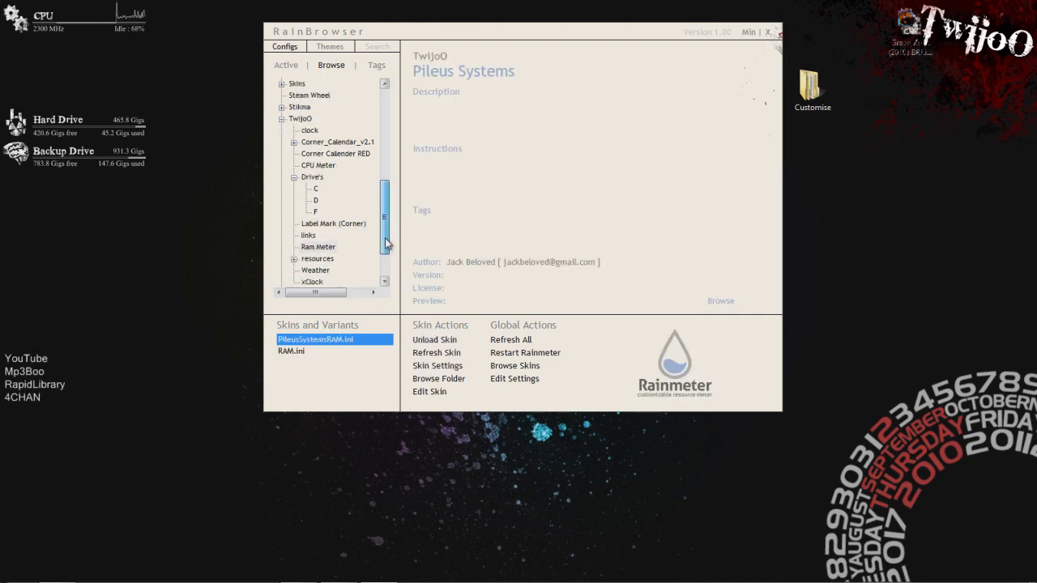
pyautogui.scroll(-1, 385, 240)
# Load the TwijoO Weather forecast skin from resources, then select the xClock skin
pyautogui.click(294, 235)
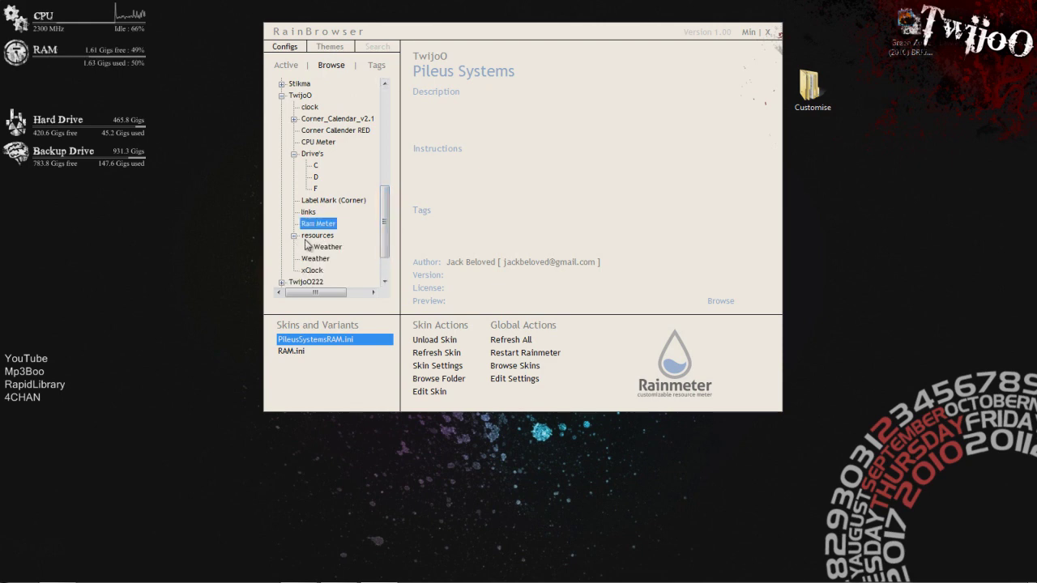
pyautogui.click(327, 246)
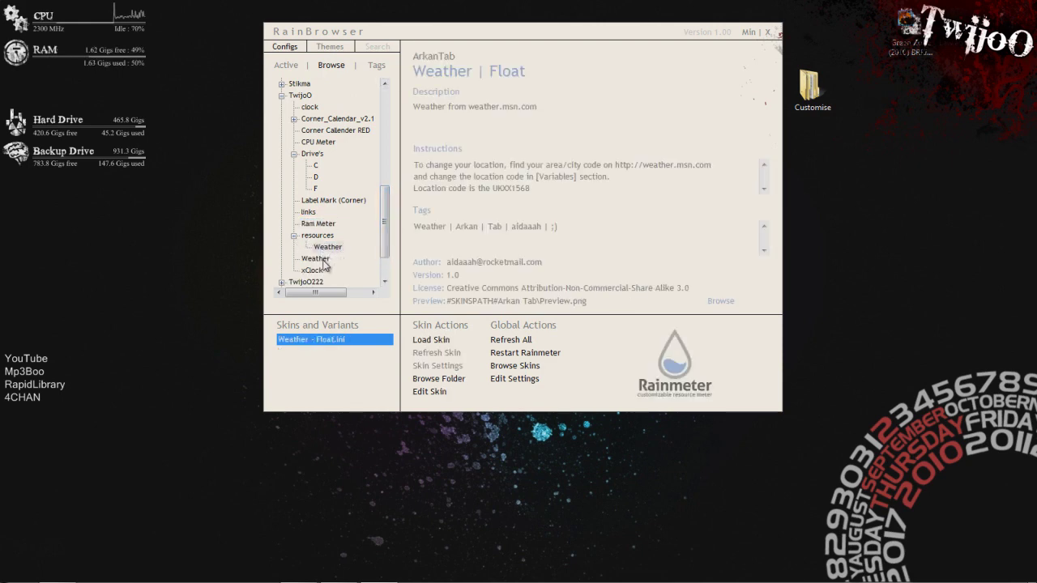
pyautogui.click(324, 260)
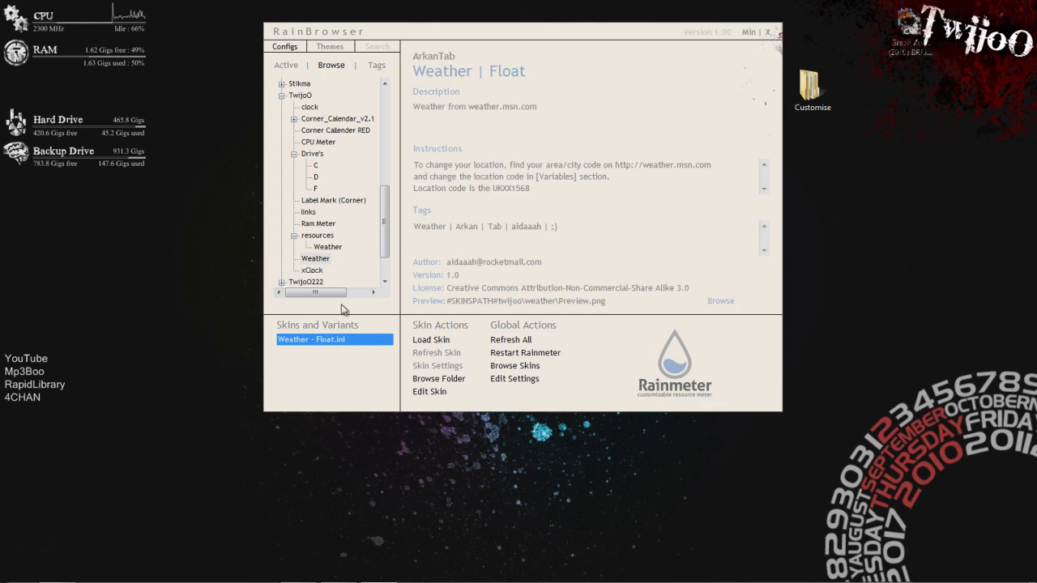
pyautogui.click(294, 235)
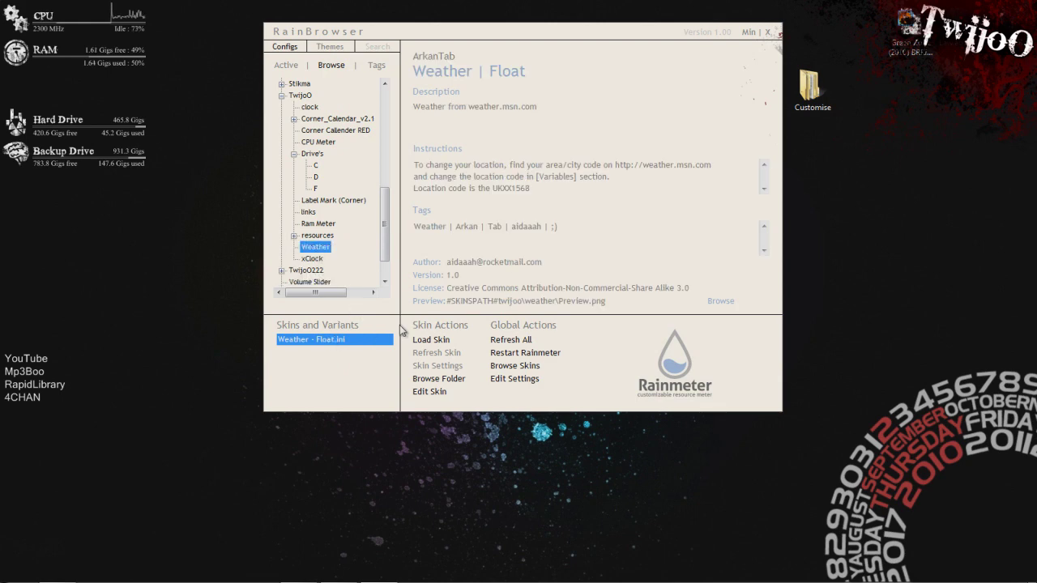
pyautogui.click(430, 339)
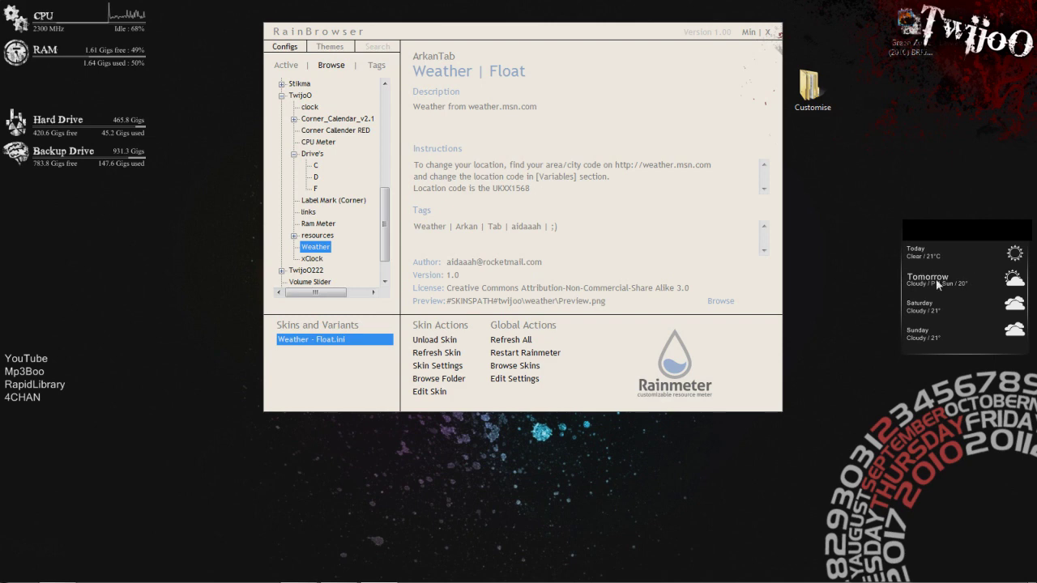
pyautogui.click(311, 258)
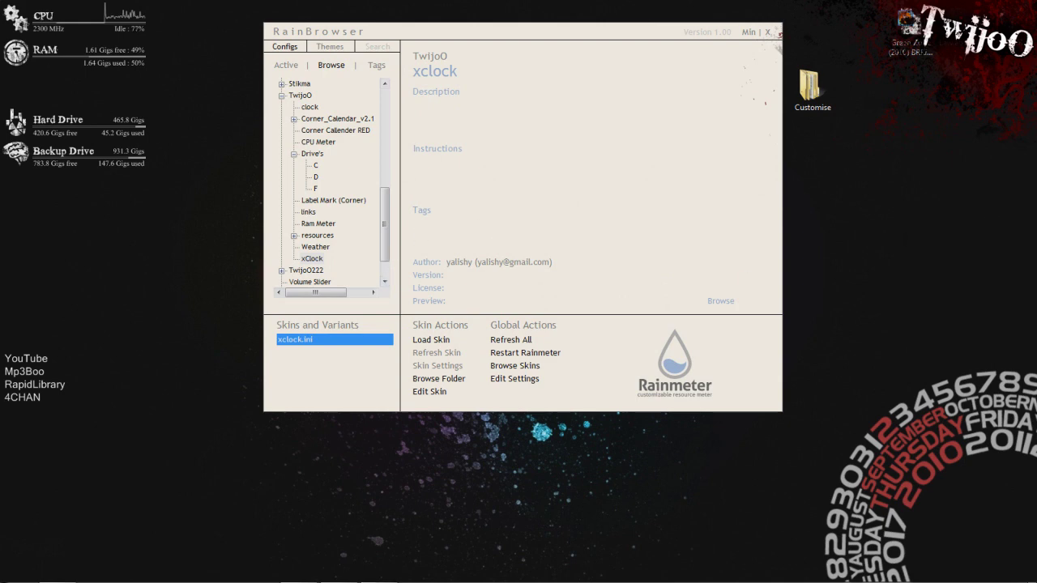
pyautogui.click(318, 260)
# Load the xClock ring clock into the bottom-right corner, then select the links config
pyautogui.click(426, 340)
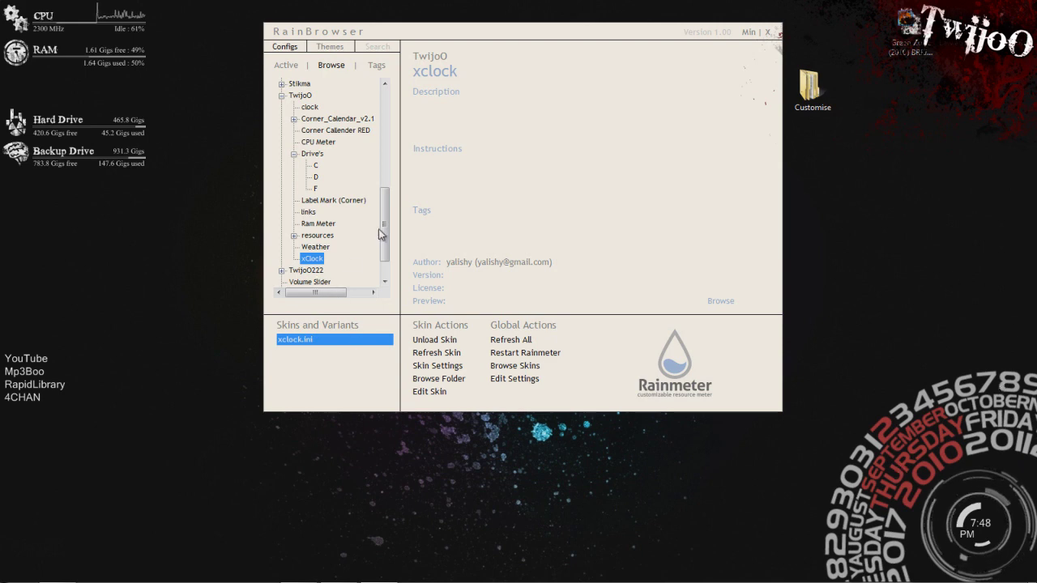
pyautogui.scroll(4, 384, 189)
pyautogui.scroll(-3, 383, 190)
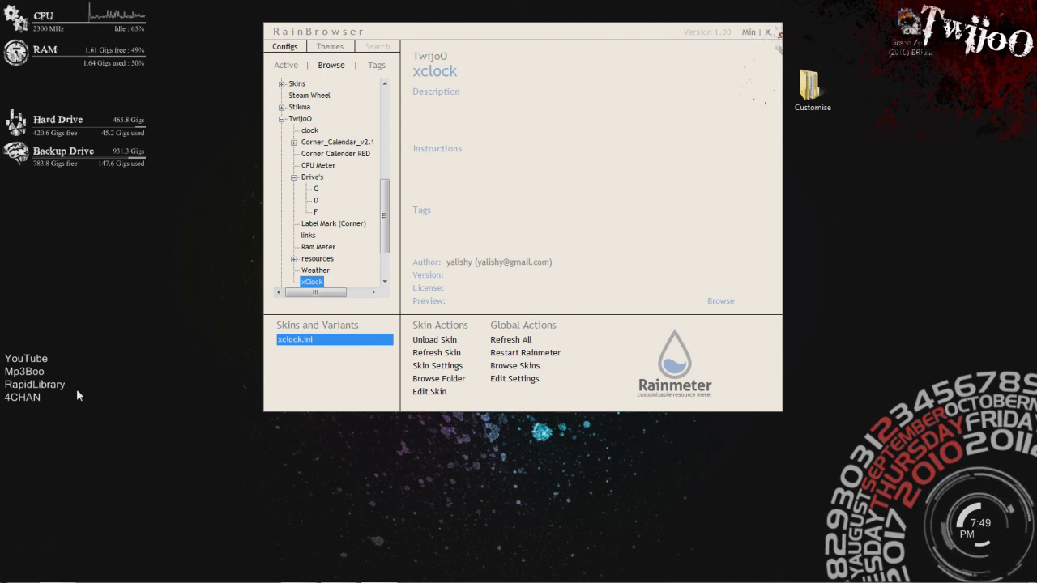
pyautogui.click(308, 235)
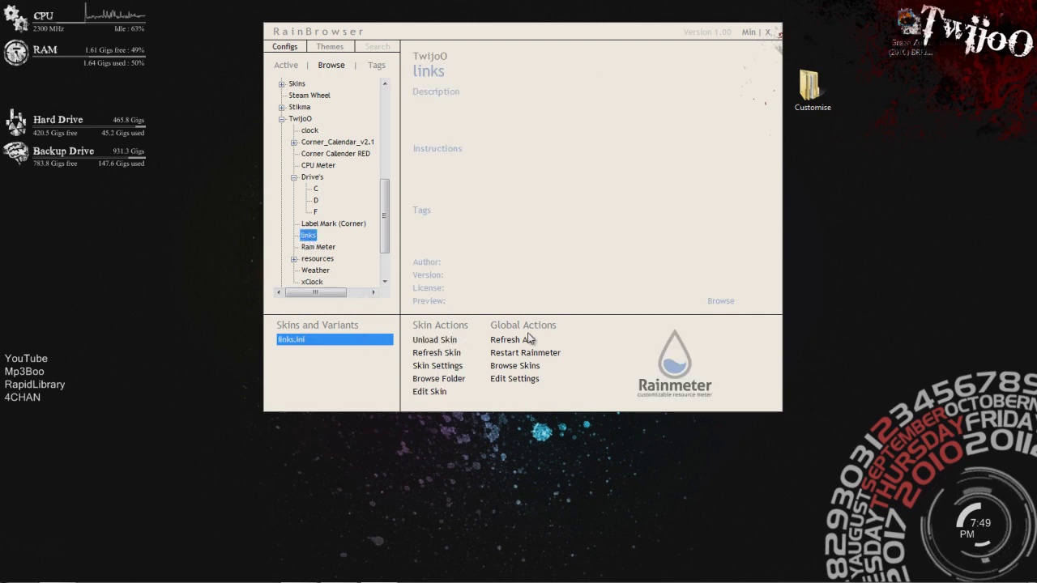
# Open links.ini in Notepad and arrange and widen its window
pyautogui.click(423, 395)
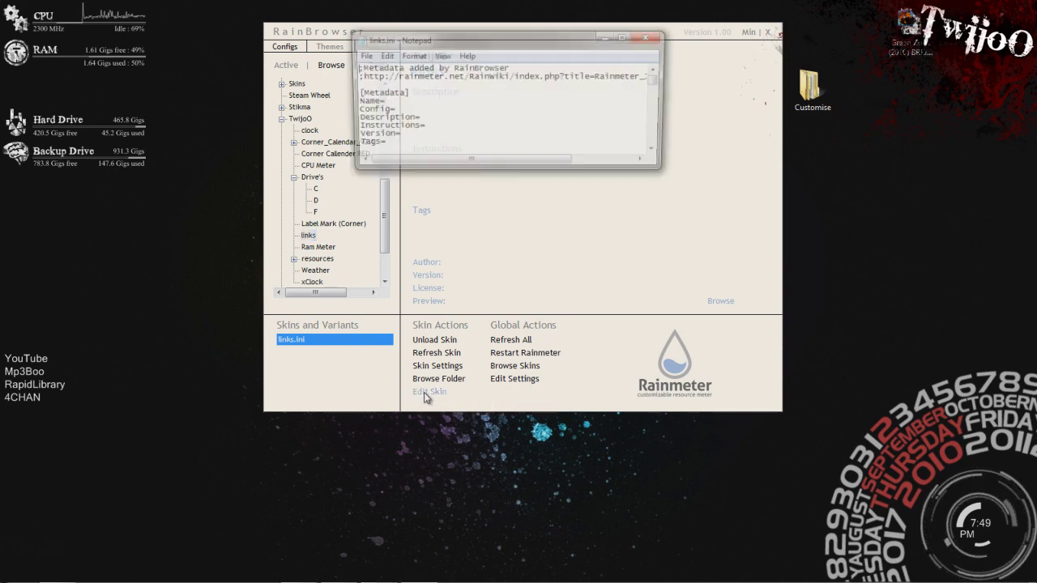
pyautogui.moveTo(548, 50); pyautogui.dragTo(605, 4)
pyautogui.press('super+Left')
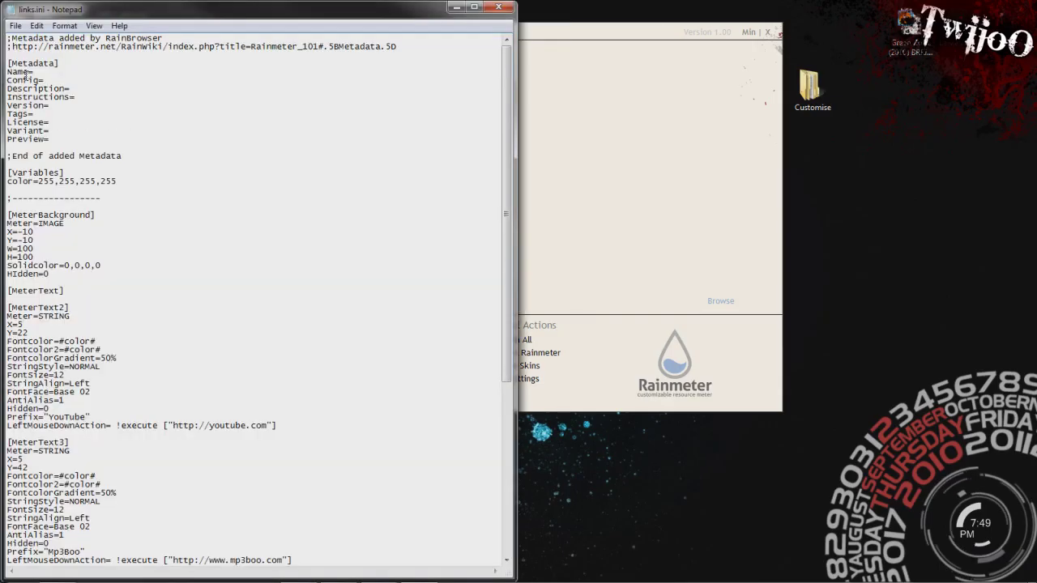
pyautogui.moveTo(101, 9); pyautogui.dragTo(270, 10)
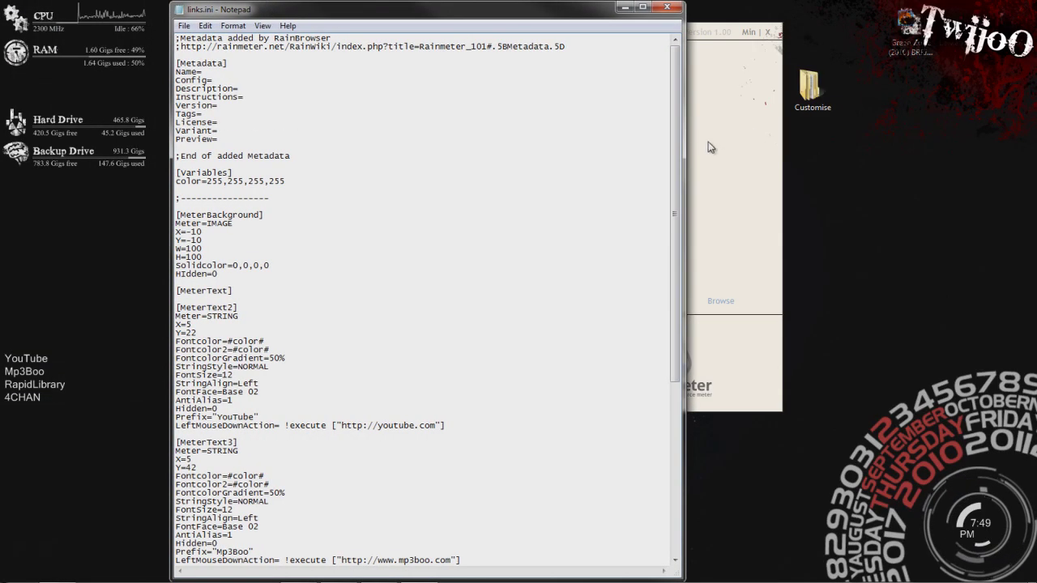
pyautogui.moveTo(685, 148); pyautogui.dragTo(770, 149)
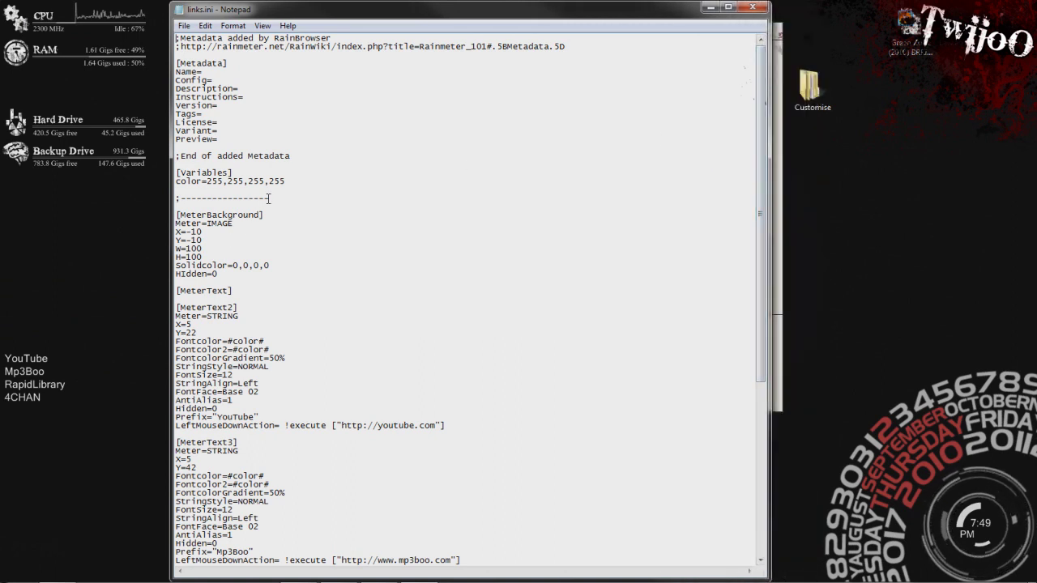
pyautogui.moveTo(175, 198)
pyautogui.mouseDown()
pyautogui.moveTo(225, 199)
pyautogui.moveTo(175, 198)
pyautogui.moveTo(190, 183)
pyautogui.moveTo(168, 182)
pyautogui.mouseUp()
pyautogui.moveTo(766, 159); pyautogui.dragTo(765, 288)
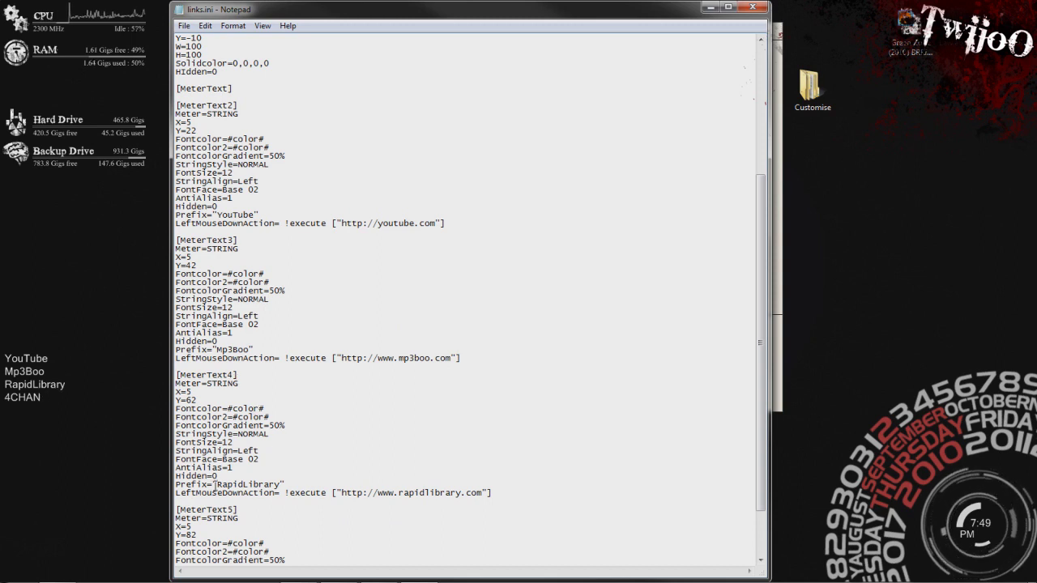
# Change the MeterText4 prefix to 'RapidLibrary 1234' and save links.ini
pyautogui.moveTo(215, 484); pyautogui.dragTo(280, 485)
pyautogui.hotkey('ctrl', 'c')
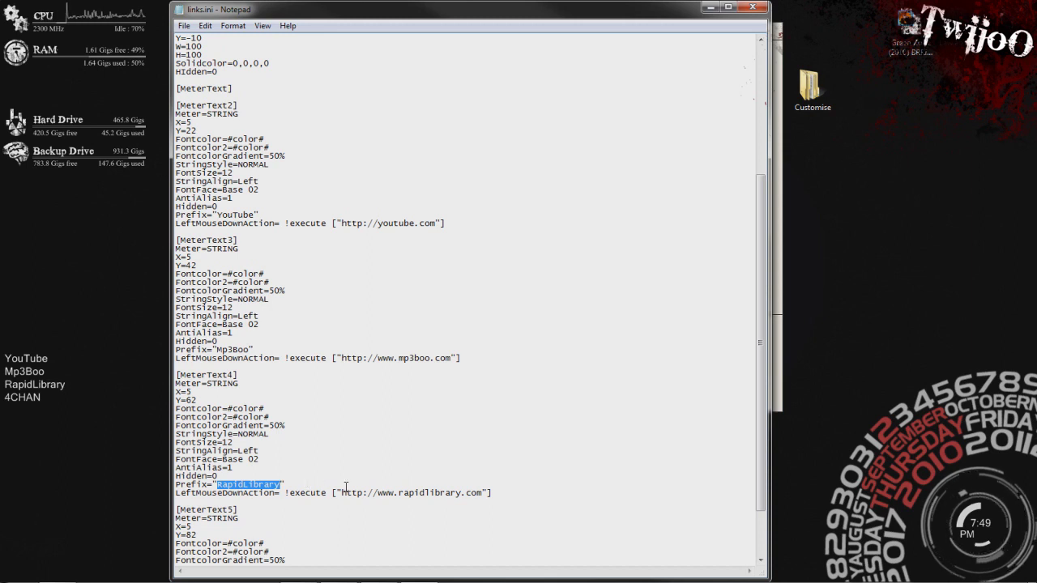
pyautogui.press('BackSpace')
pyautogui.hotkey('ctrl', 'v')
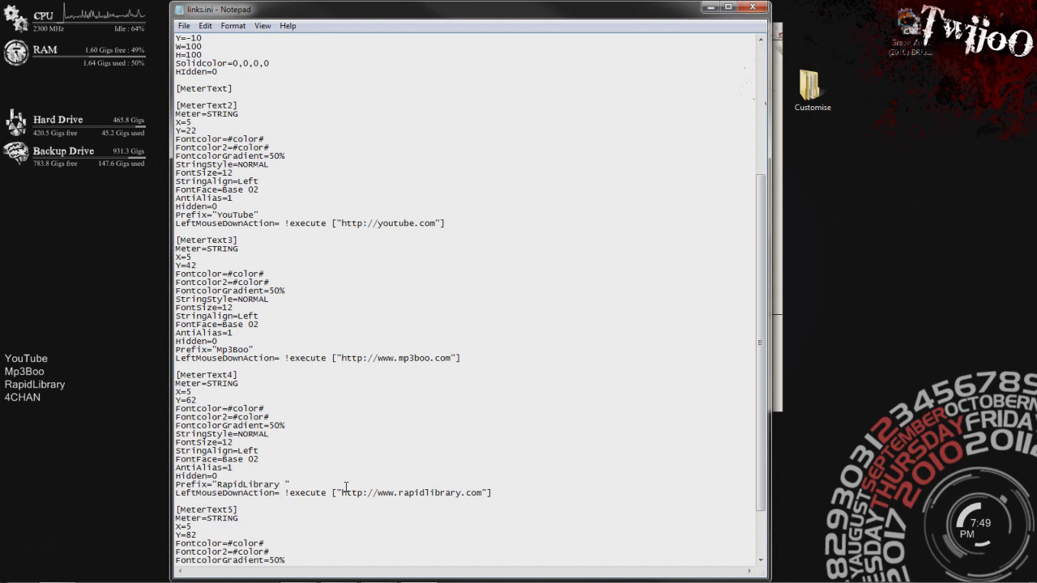
pyautogui.write('1234')
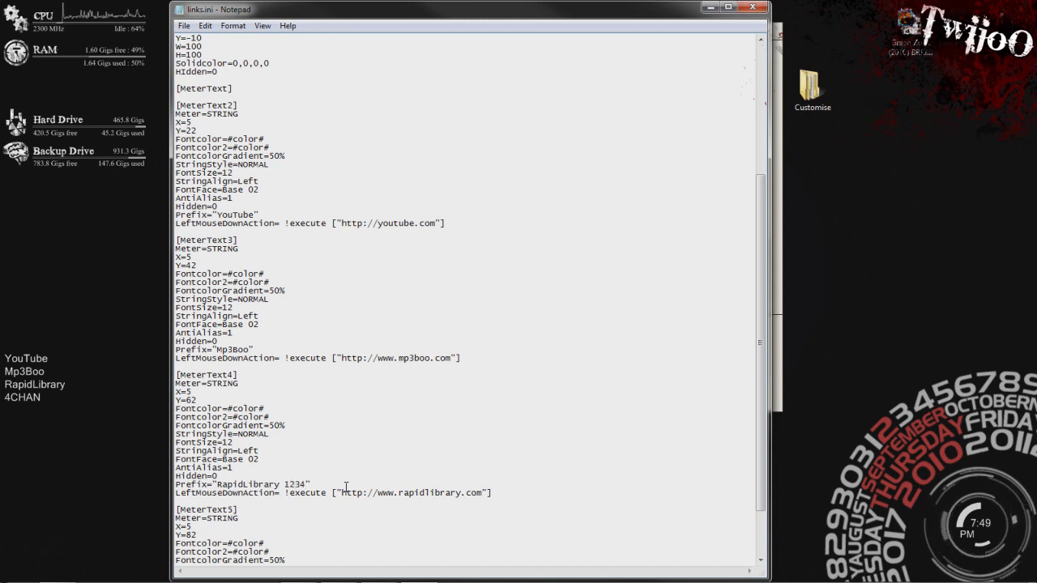
pyautogui.click(185, 25)
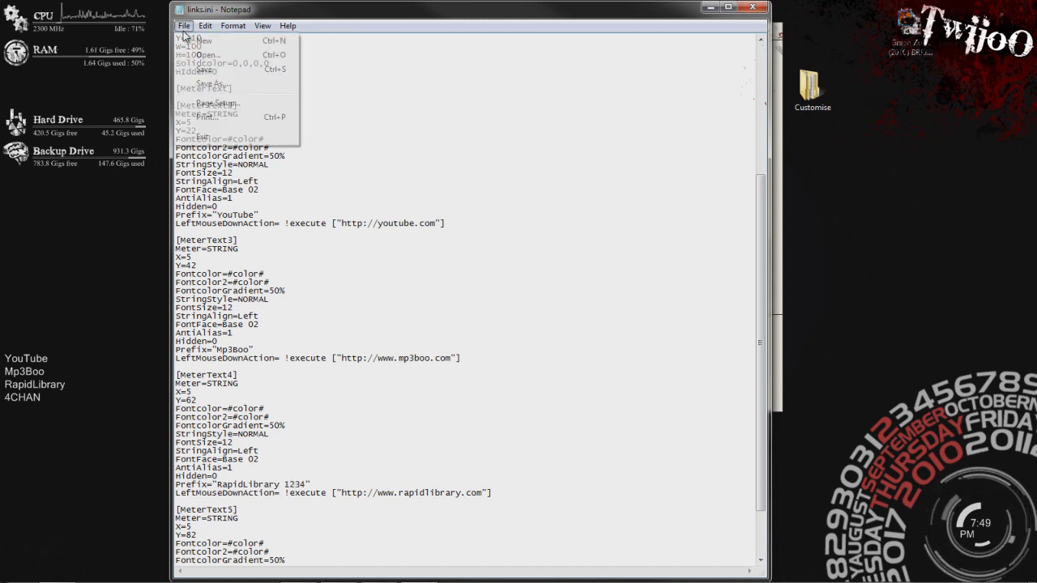
pyautogui.click(211, 72)
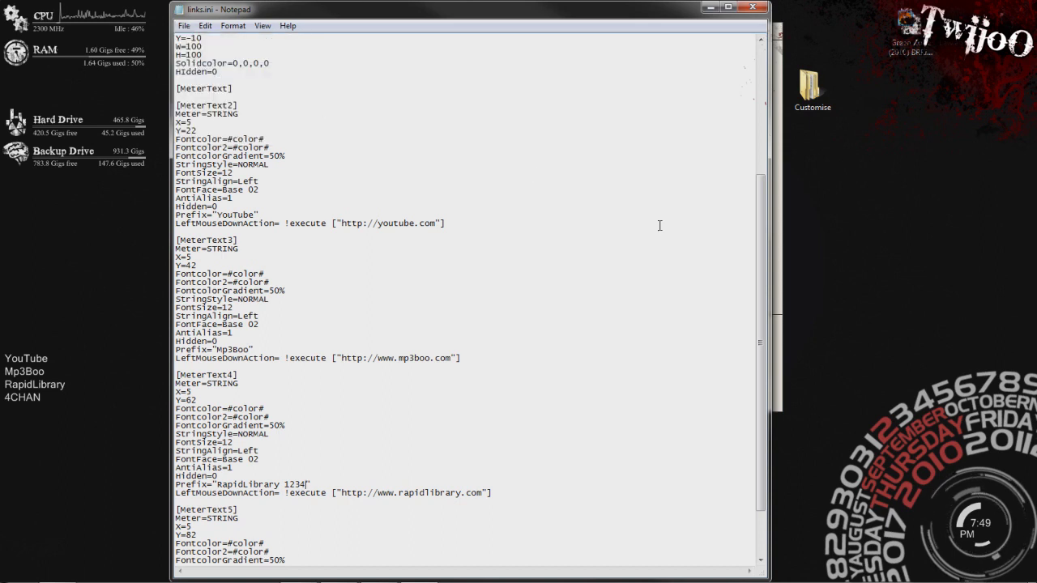
pyautogui.click(779, 252)
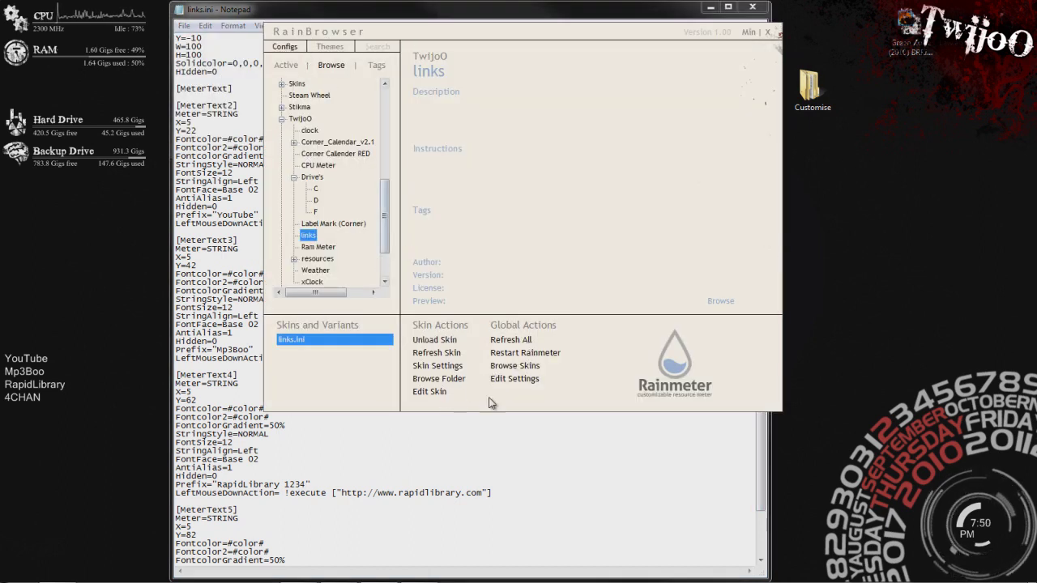
# Refresh all skins to show RapidLibrary 1234, then delete ' 1234' from the prefix
pyautogui.click(503, 343)
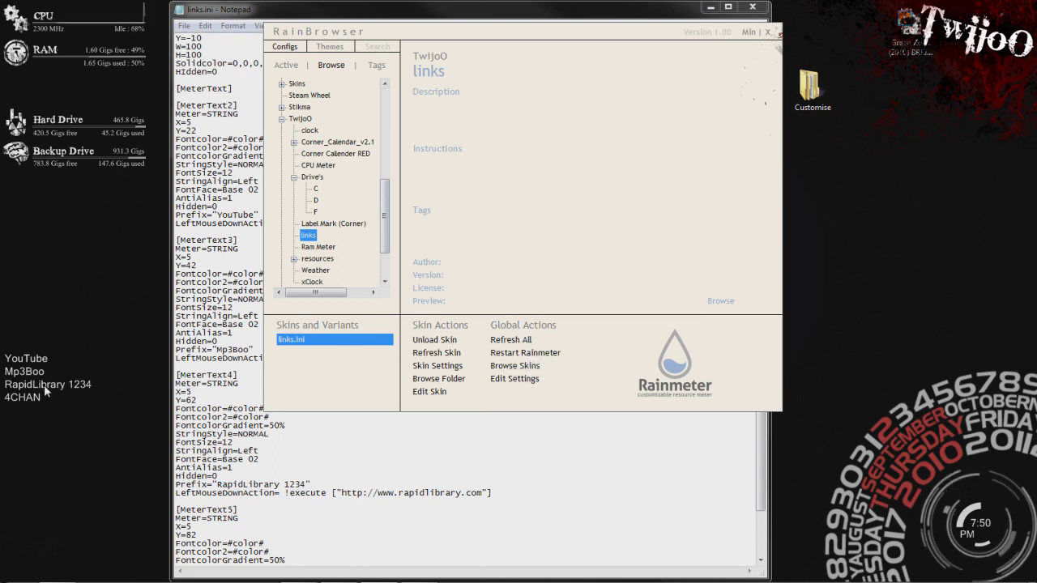
pyautogui.click(361, 438)
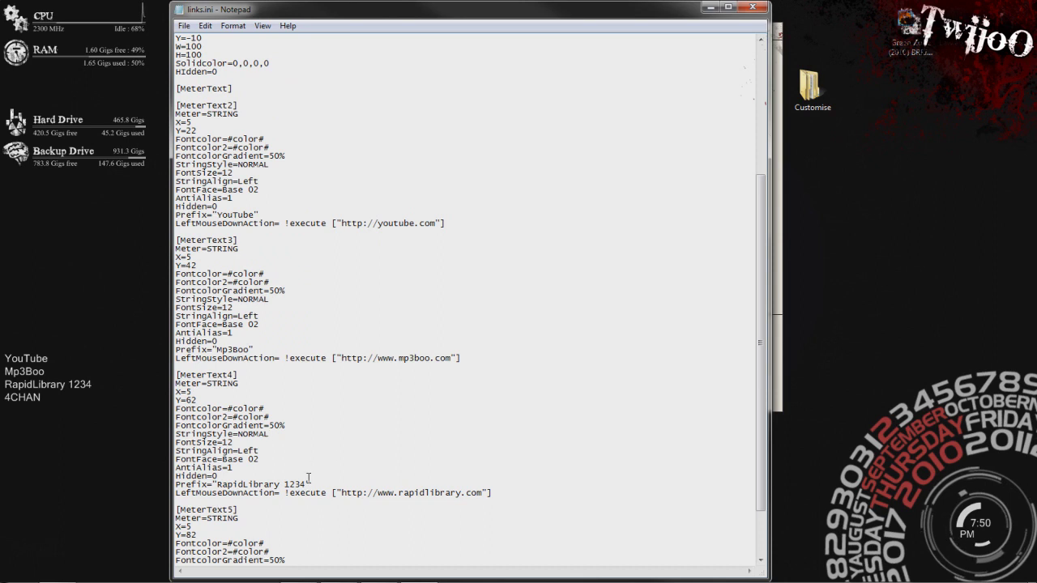
pyautogui.moveTo(301, 481); pyautogui.dragTo(283, 481)
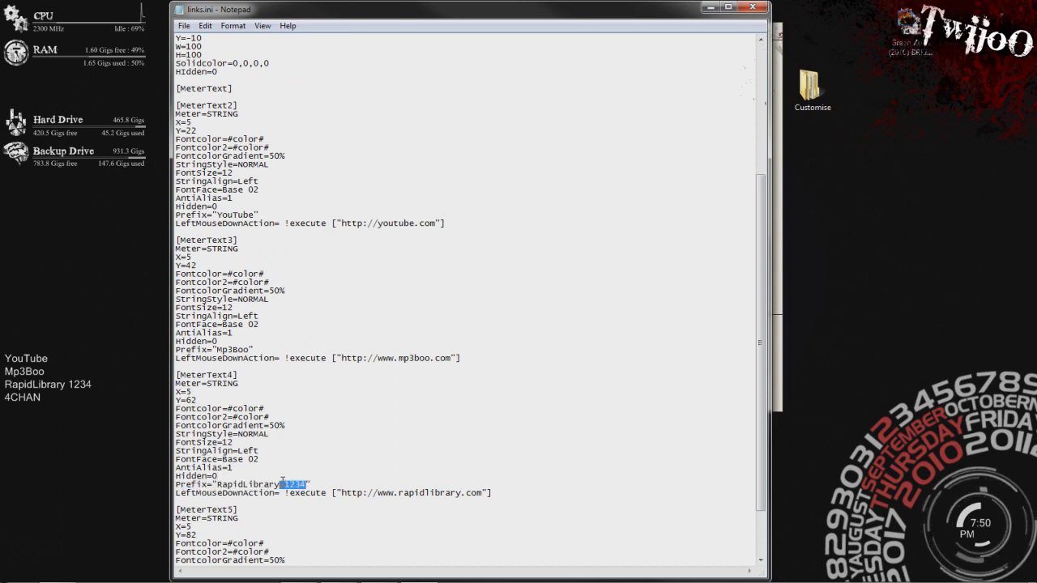
pyautogui.press('BackSpace')
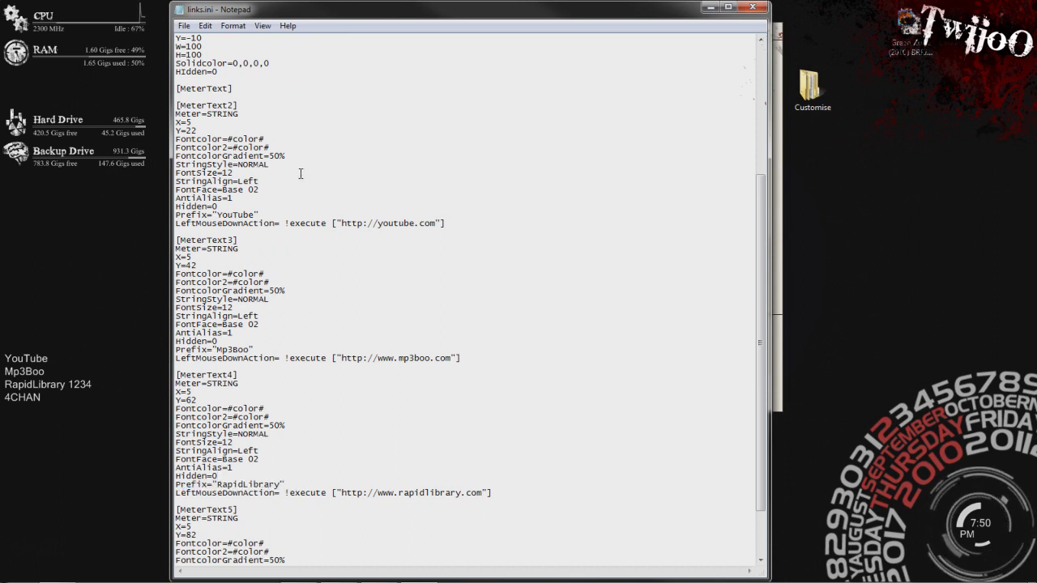
# Set the links text color to 0,0,0,255 and save links.ini
pyautogui.scroll(8, 693, 162)
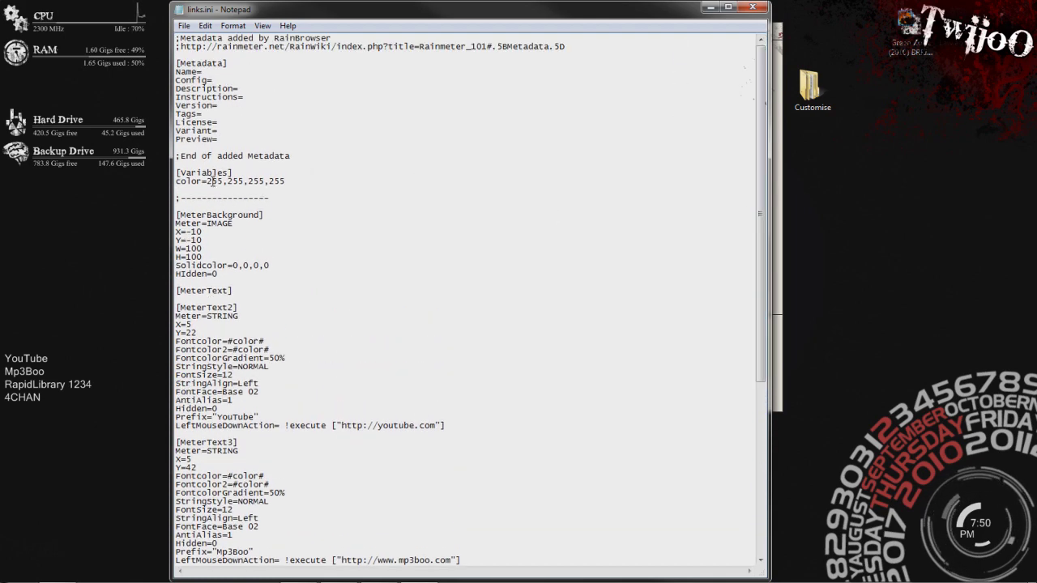
pyautogui.moveTo(207, 181); pyautogui.dragTo(266, 180)
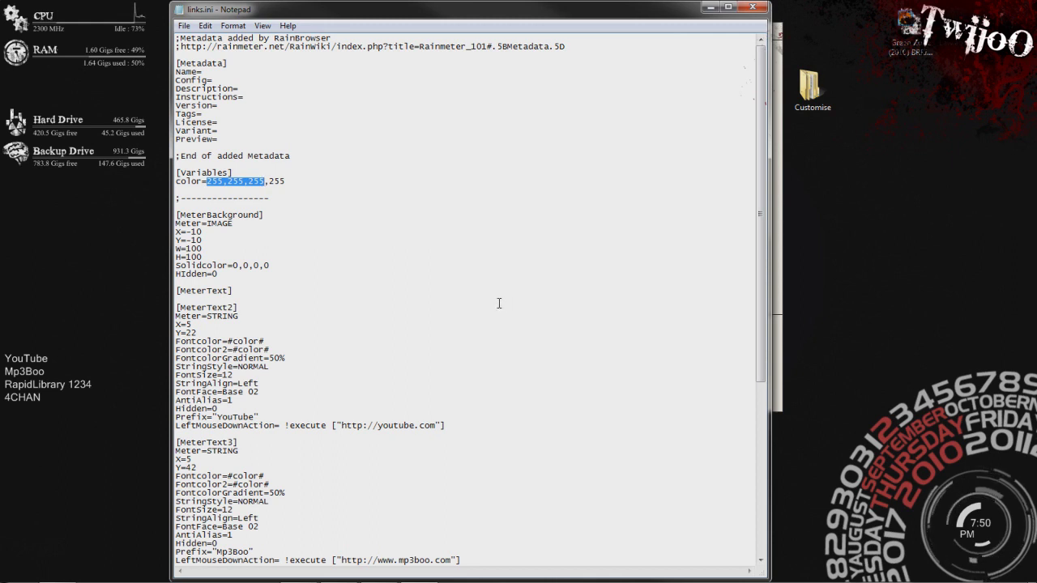
pyautogui.press('Delete')
pyautogui.write('0')
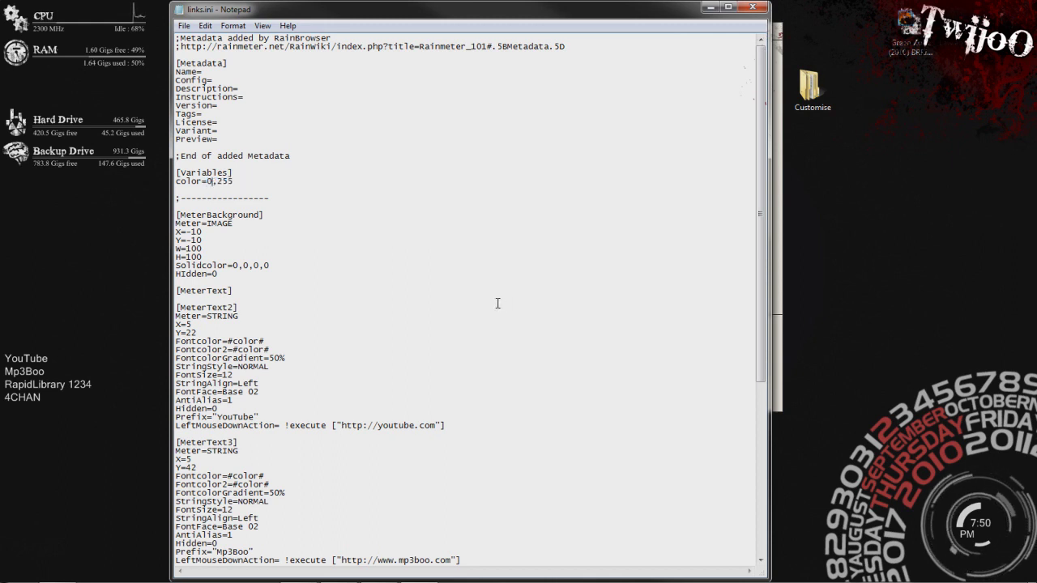
pyautogui.write(',0,0,')
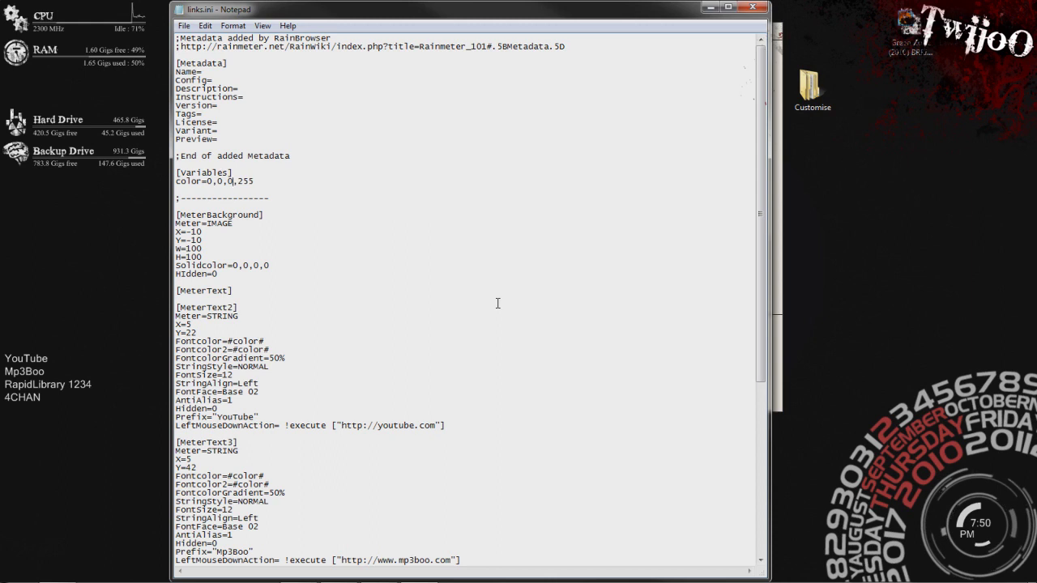
pyautogui.click(184, 26)
pyautogui.click(202, 69)
pyautogui.click(781, 198)
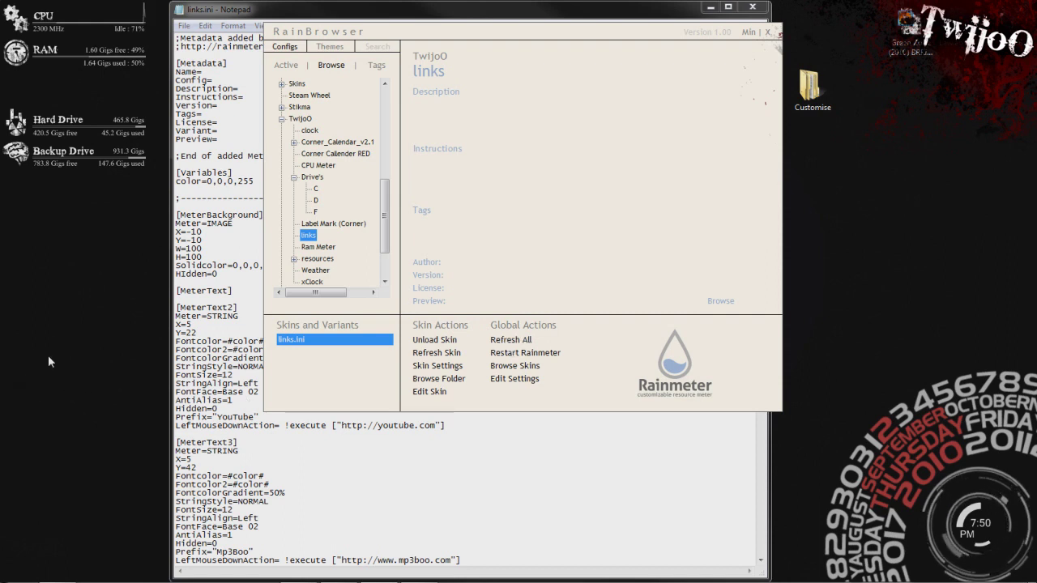
pyautogui.click(49, 357)
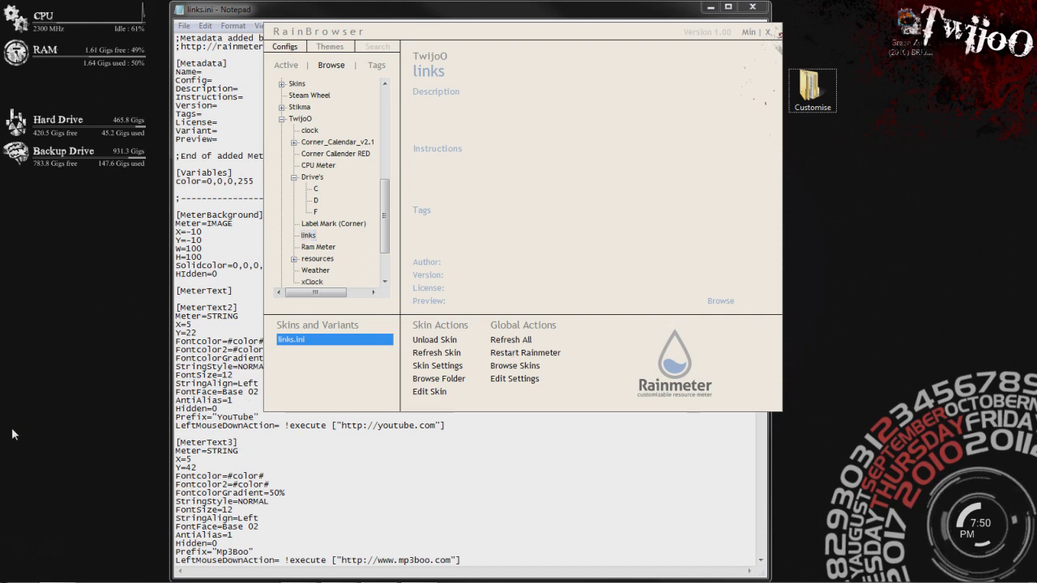
# Set the background Solidcolor to 255,255,255,255, close Notepad, and refresh all skins
pyautogui.click(308, 14)
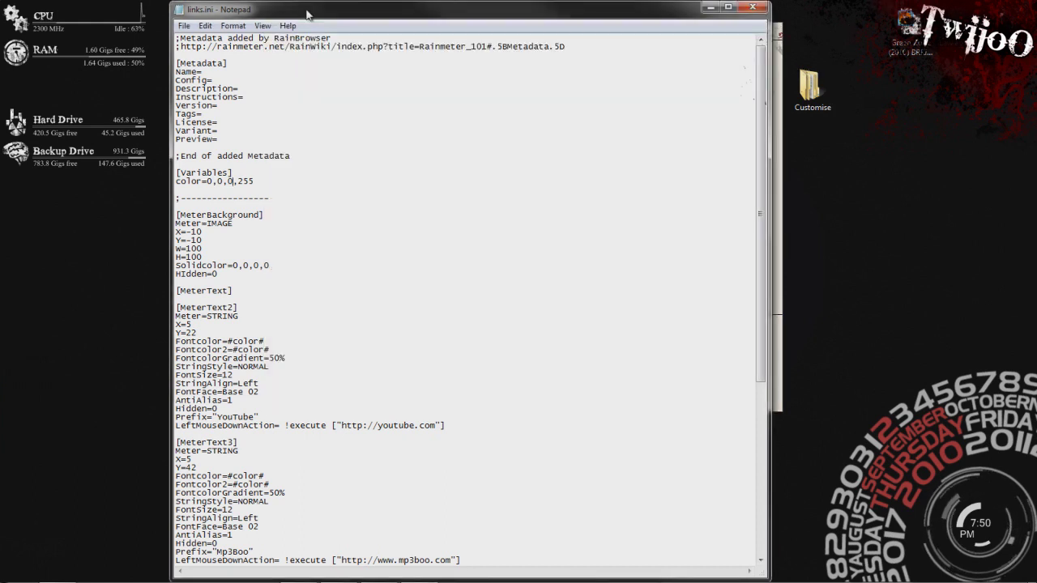
pyautogui.moveTo(266, 265); pyautogui.dragTo(232, 268)
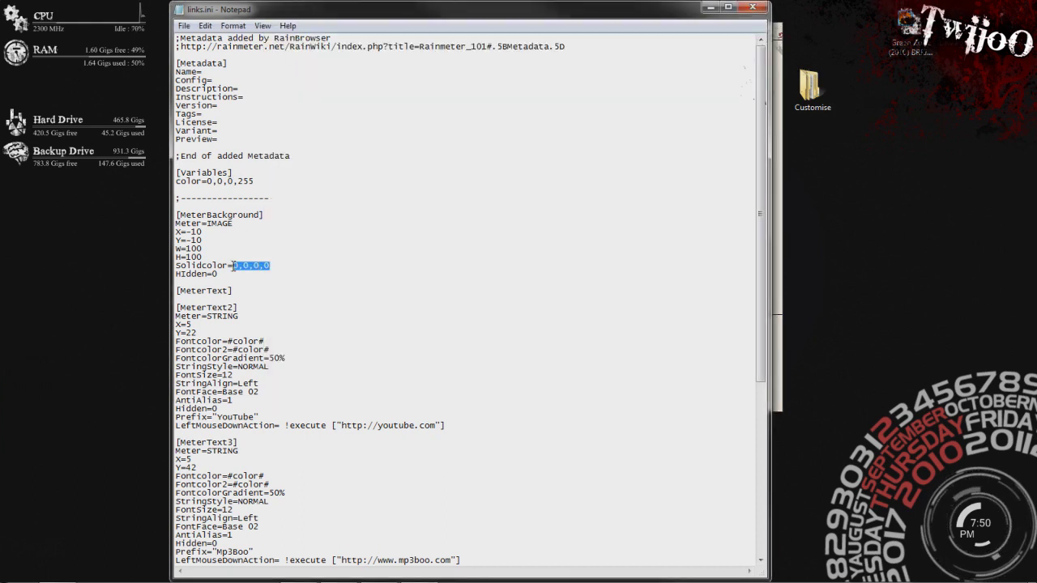
pyautogui.write('255,255,255')
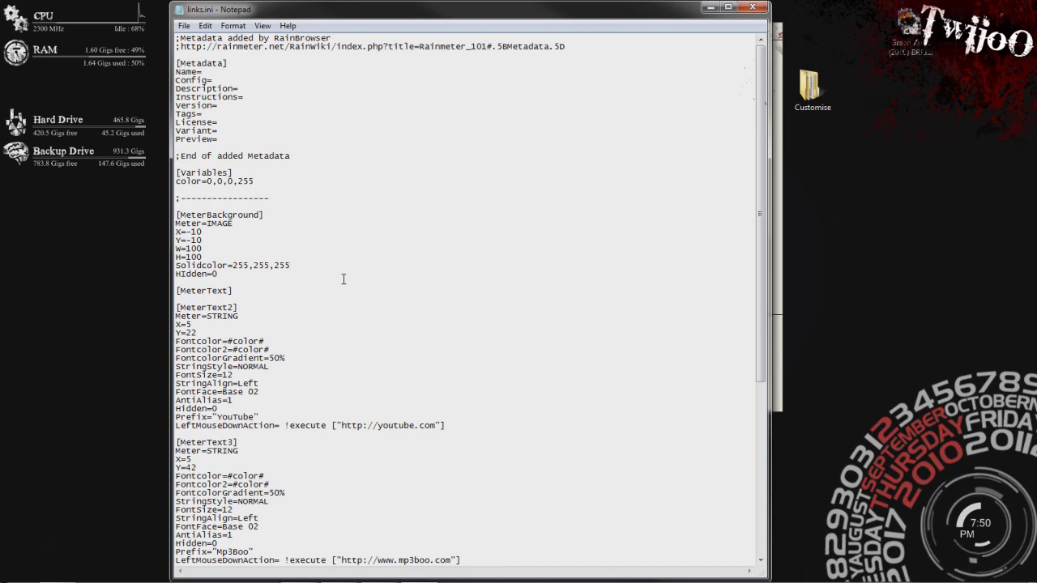
pyautogui.write(',25')
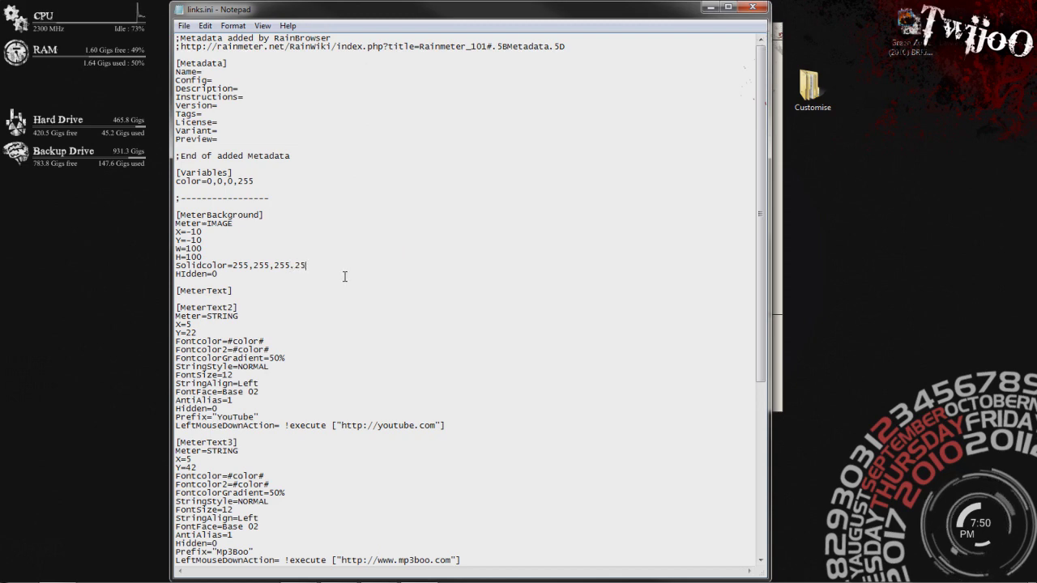
pyautogui.write('5')
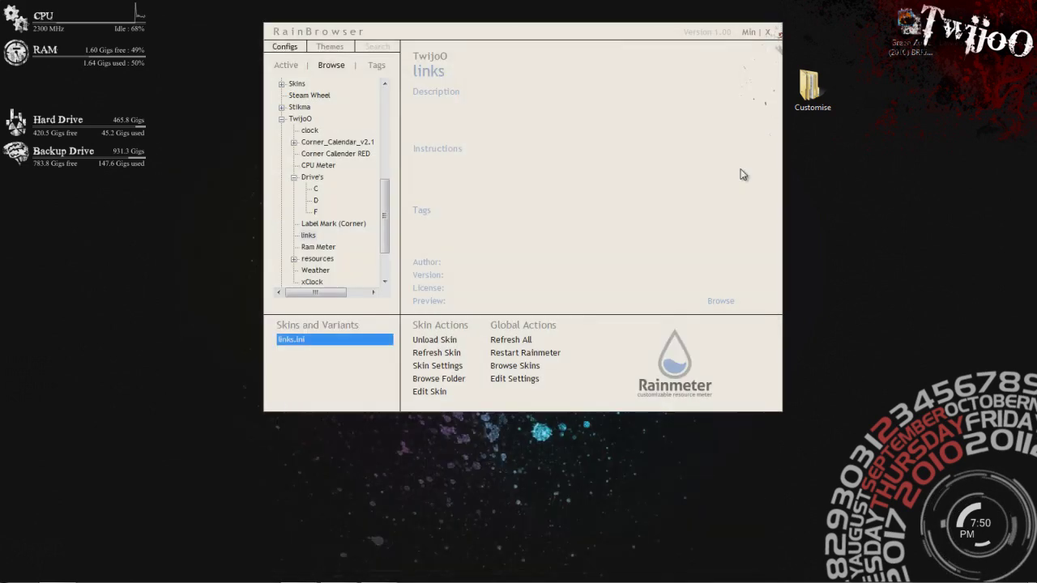
pyautogui.click(752, 7)
pyautogui.click(477, 356)
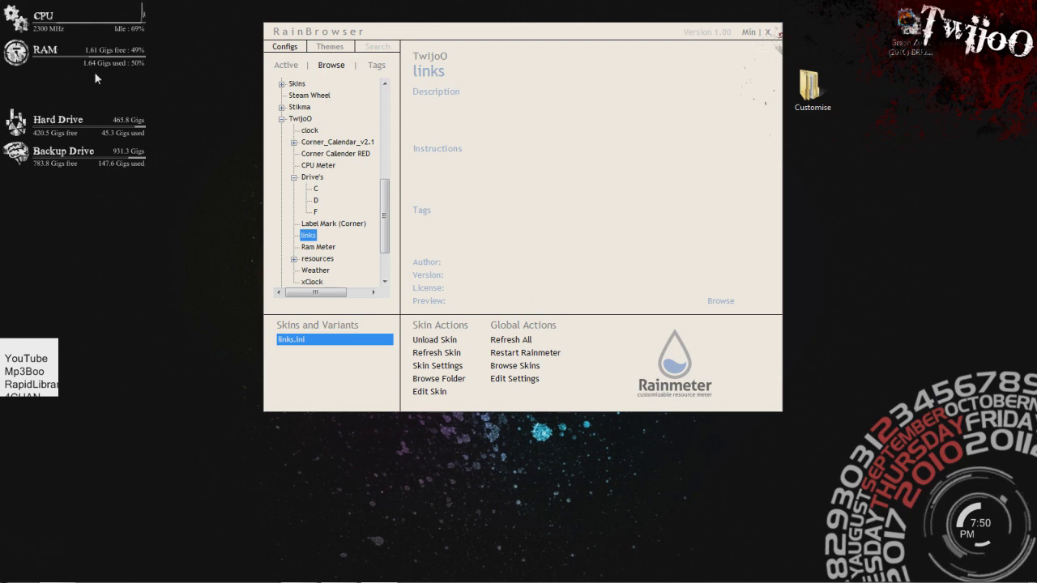
# Drag the white-backed links skin further down the desktop
pyautogui.click(117, 277)
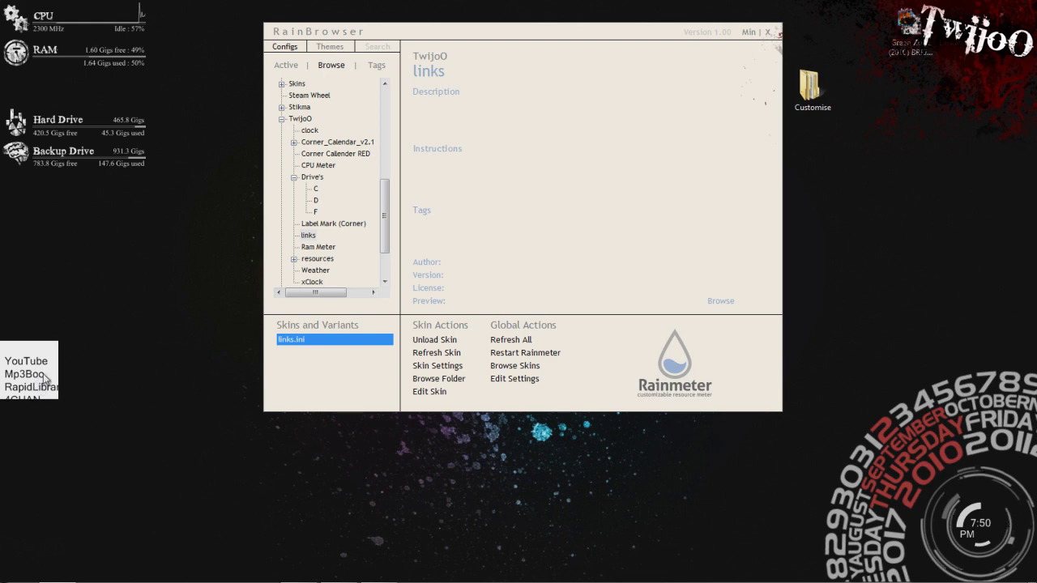
pyautogui.click(36, 336)
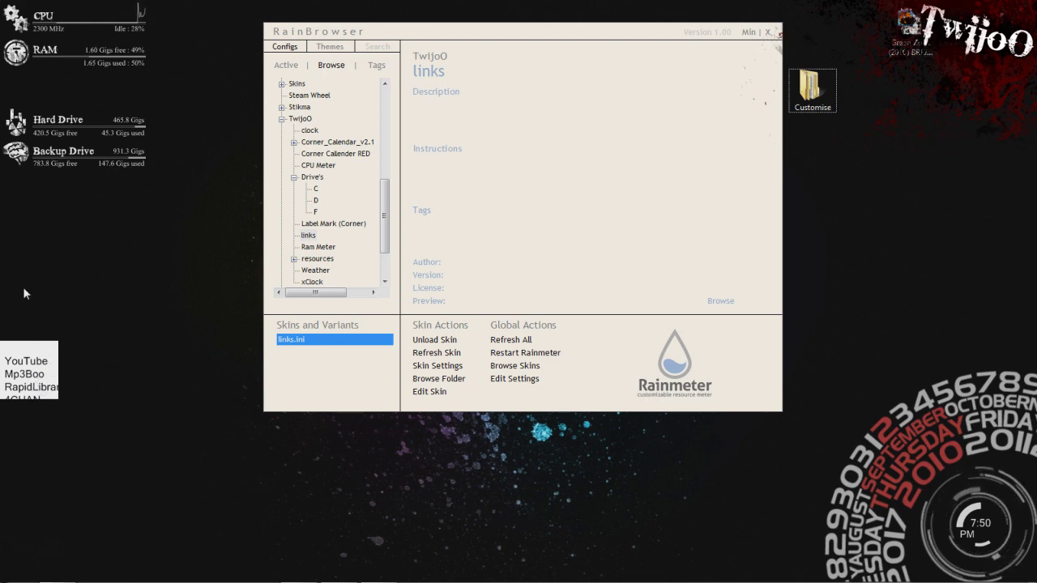
pyautogui.moveTo(40, 356); pyautogui.dragTo(49, 459)
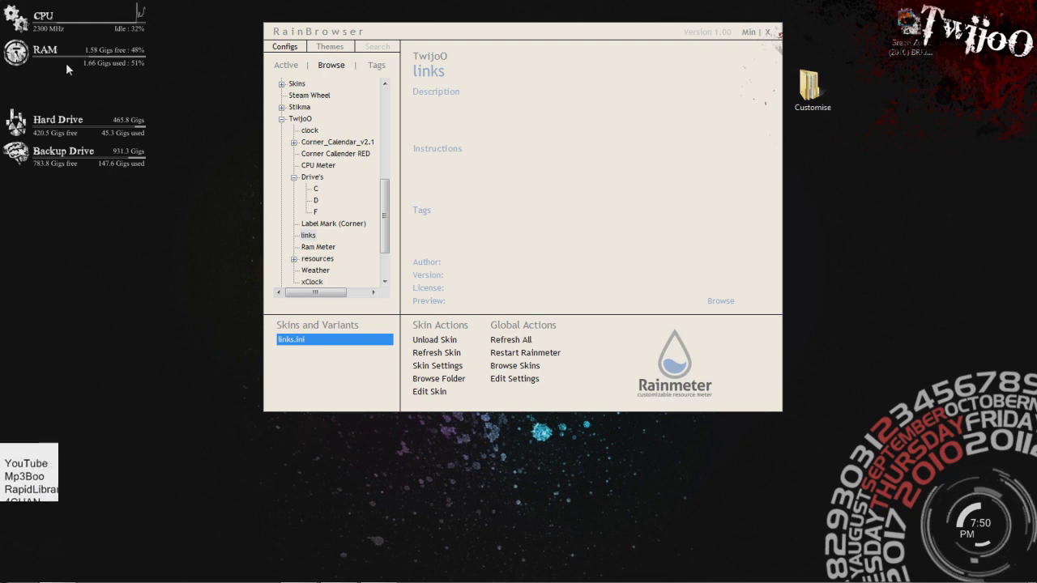
pyautogui.click(98, 125)
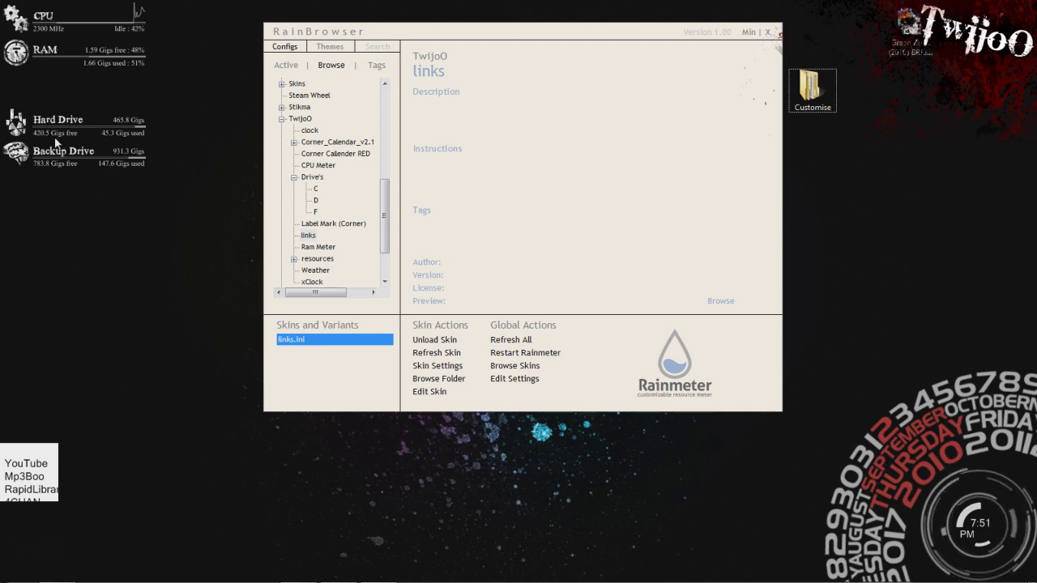
# Open Connection HDD2.ini maximized and review its FontColor, FontFace, FontSize and StringC settings
pyautogui.click(315, 201)
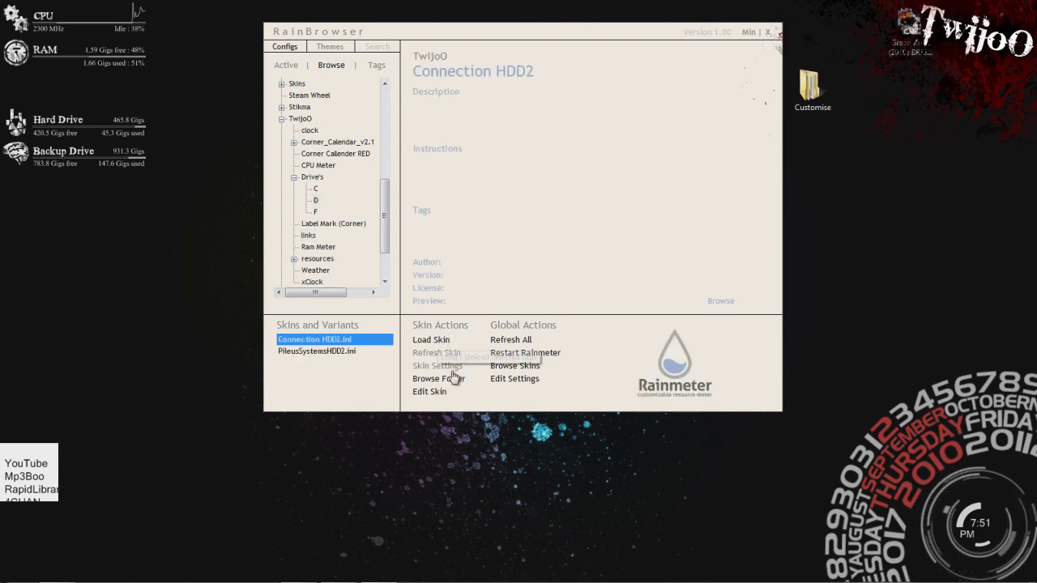
pyautogui.click(430, 391)
pyautogui.moveTo(441, 43); pyautogui.dragTo(460, 4)
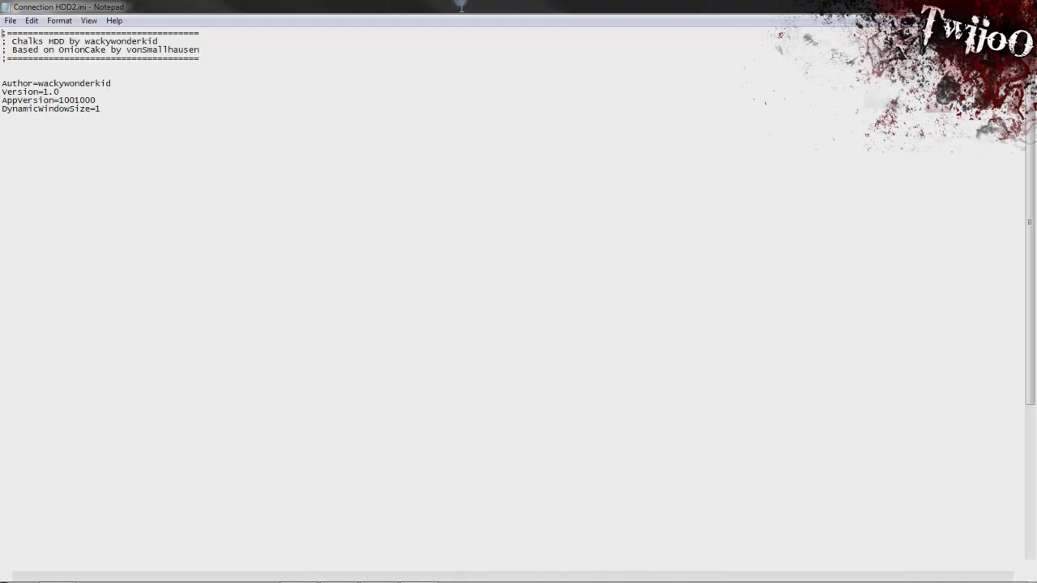
pyautogui.moveTo(143, 268); pyautogui.dragTo(56, 269)
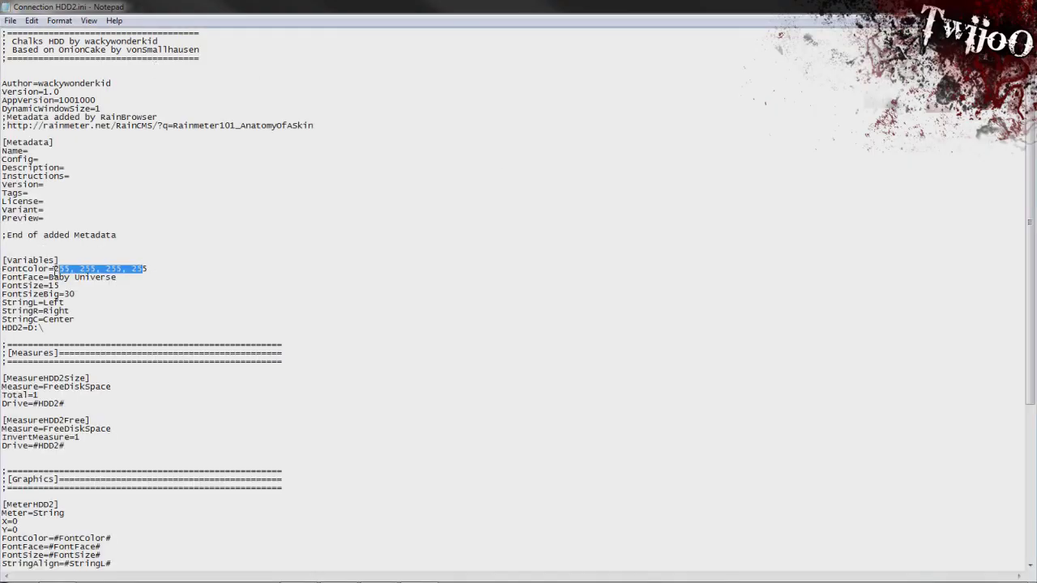
pyautogui.moveTo(79, 284); pyautogui.dragTo(59, 278)
pyautogui.click(78, 289)
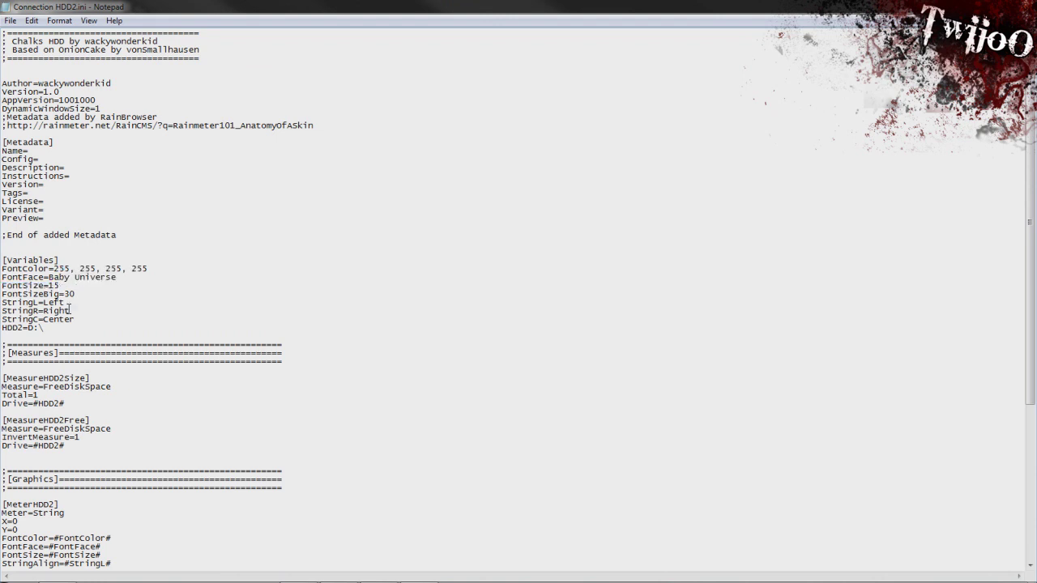
pyautogui.moveTo(45, 328); pyautogui.dragTo(6, 319)
pyautogui.click(46, 328)
# Close the file without saving, reopen it briefly to view it whole, then close it
pyautogui.doubleClick(406, 6)
pyautogui.click(658, 60)
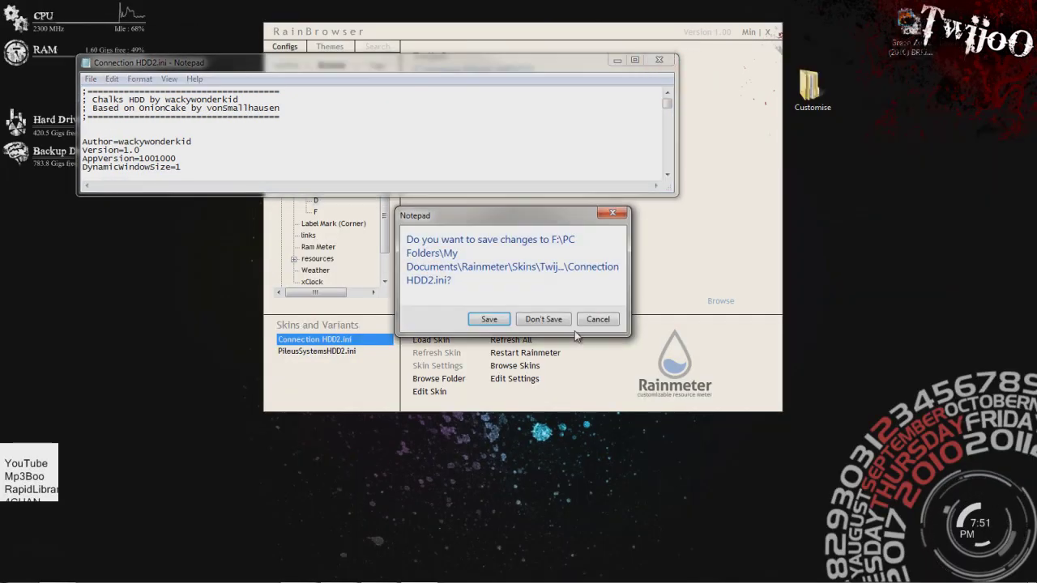
pyautogui.click(544, 319)
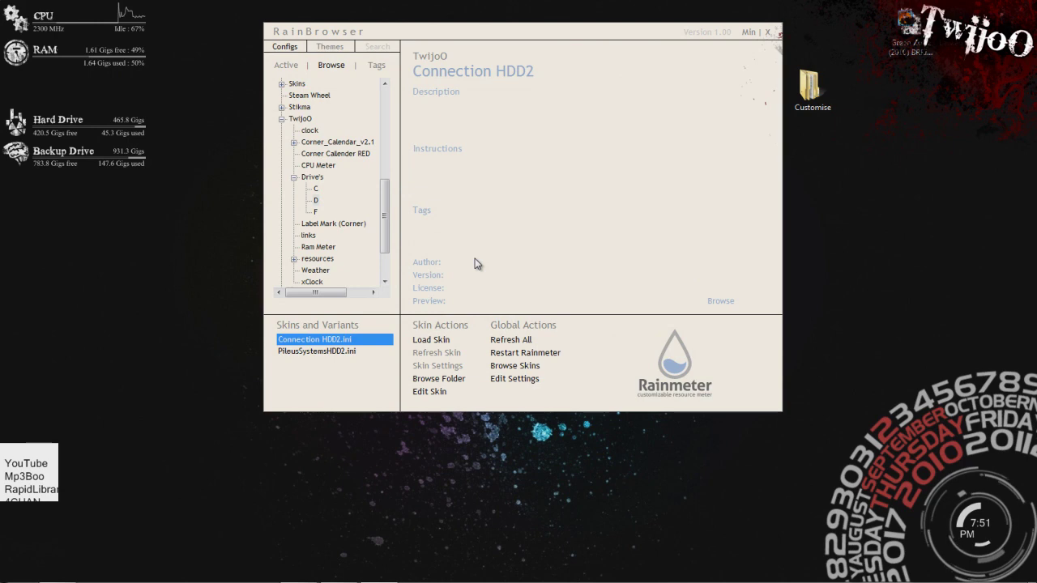
pyautogui.click(446, 395)
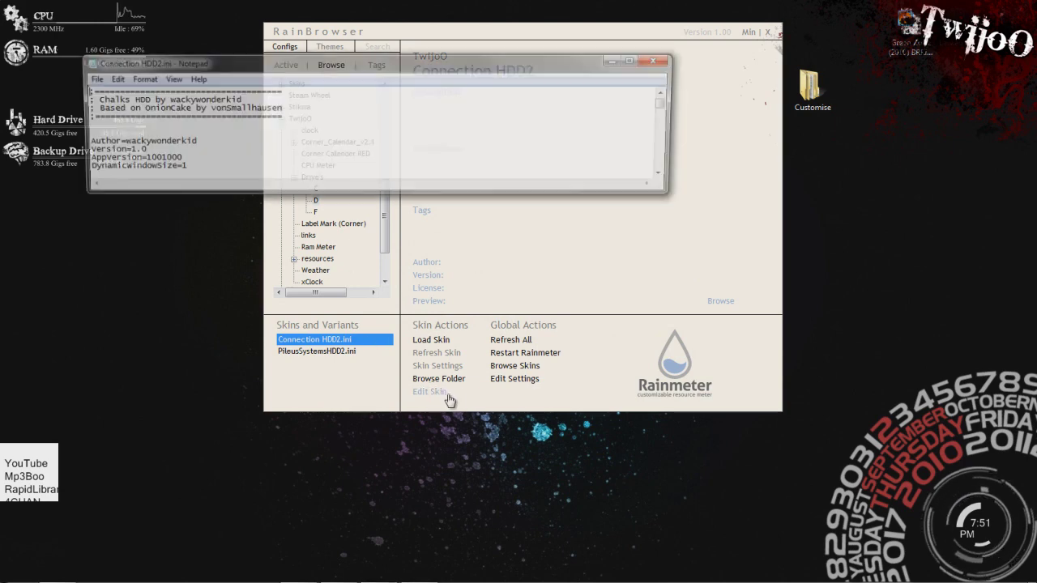
pyautogui.doubleClick(397, 65)
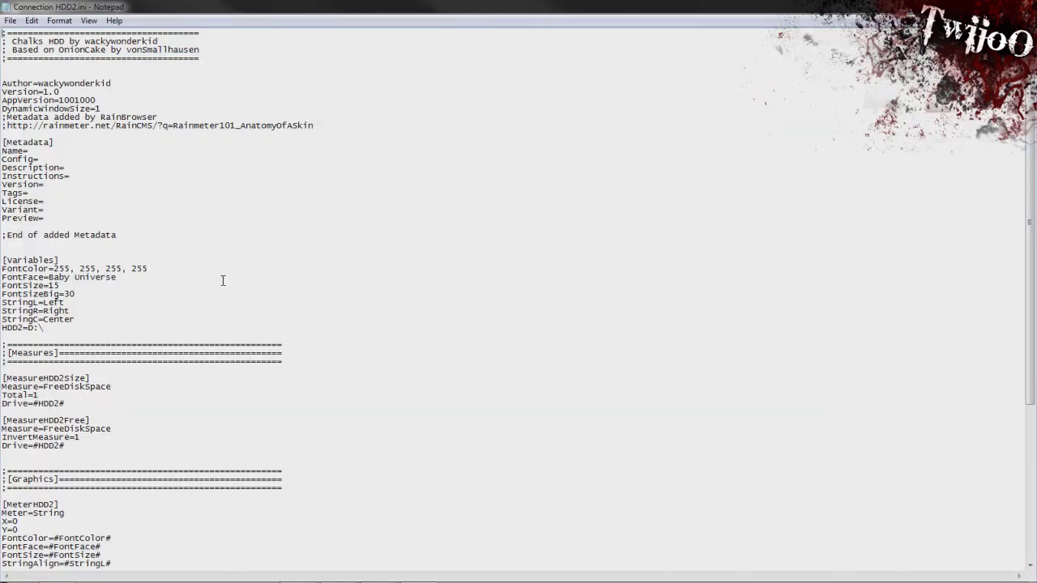
pyautogui.doubleClick(276, 6)
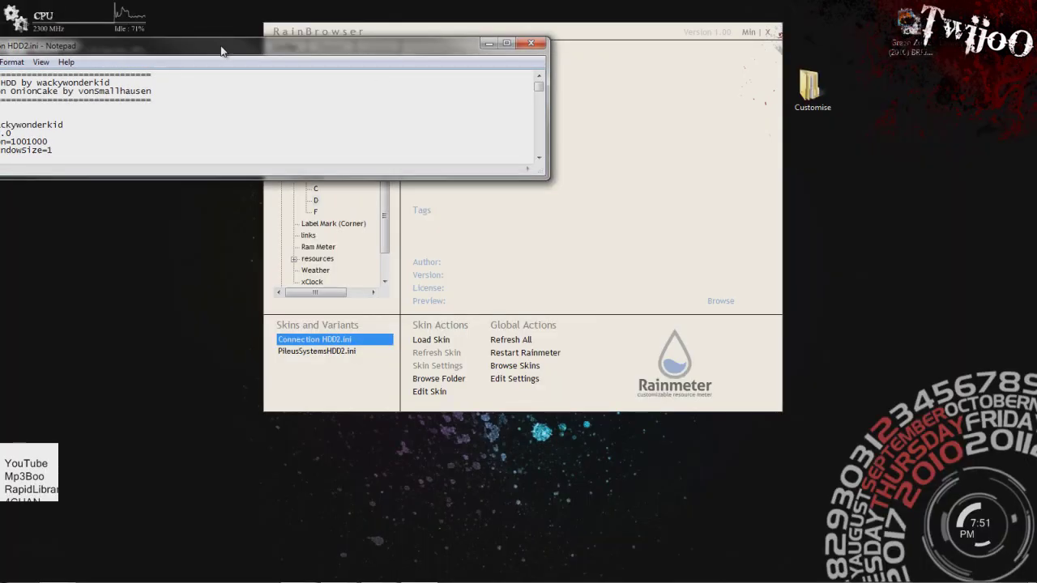
pyautogui.click(530, 47)
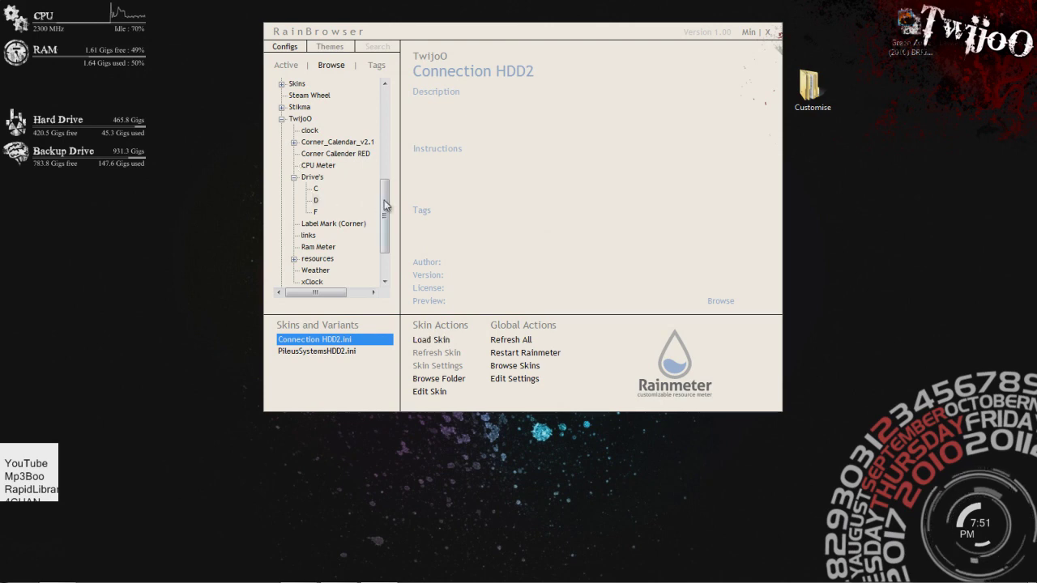
# Open Weather - Float.ini maximized and highlight its weather.msn.com location code instructions
pyautogui.click(318, 272)
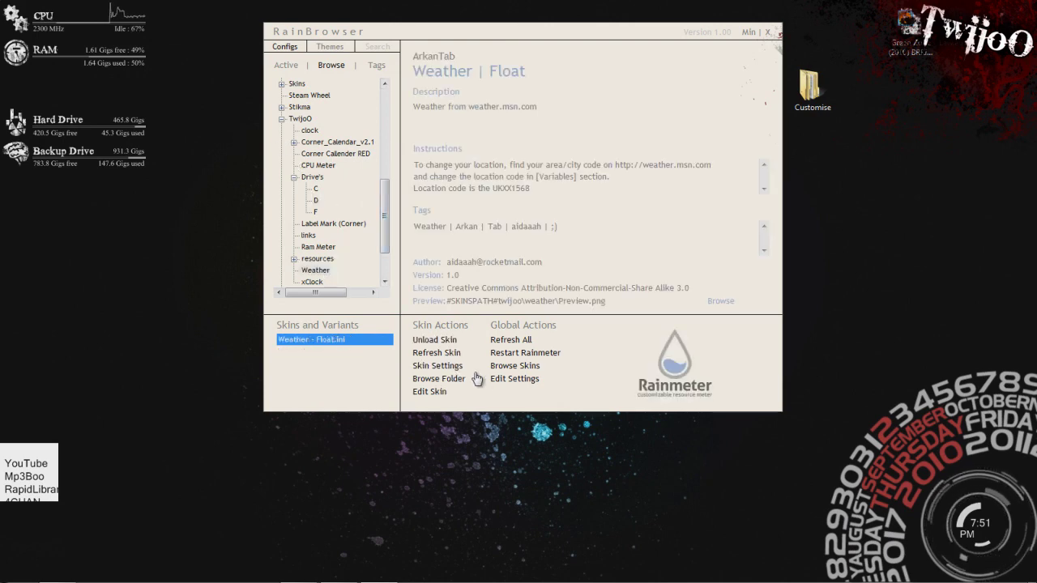
pyautogui.click(427, 391)
pyautogui.moveTo(324, 55); pyautogui.dragTo(527, 1)
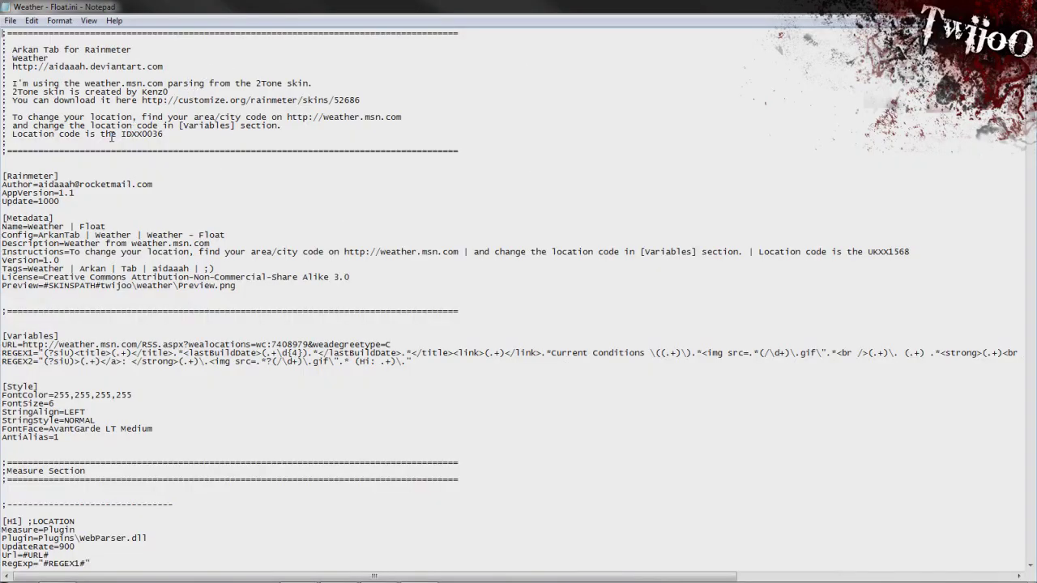
pyautogui.moveTo(128, 134); pyautogui.dragTo(405, 117)
pyautogui.hotkey('ctrl', 'c')
pyautogui.click(259, 121)
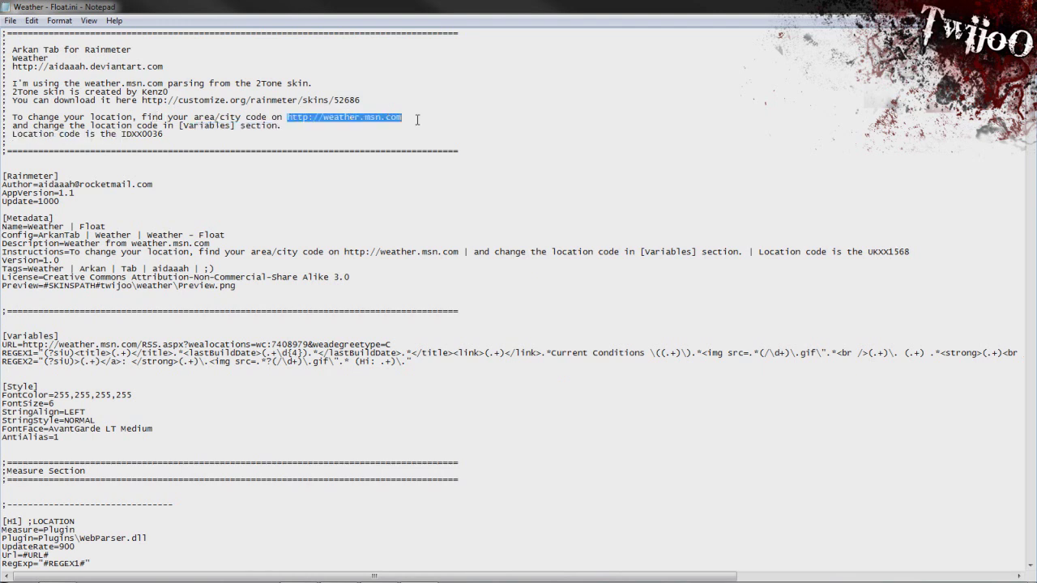
# Switch over to the Firefox window
pyautogui.press('super')
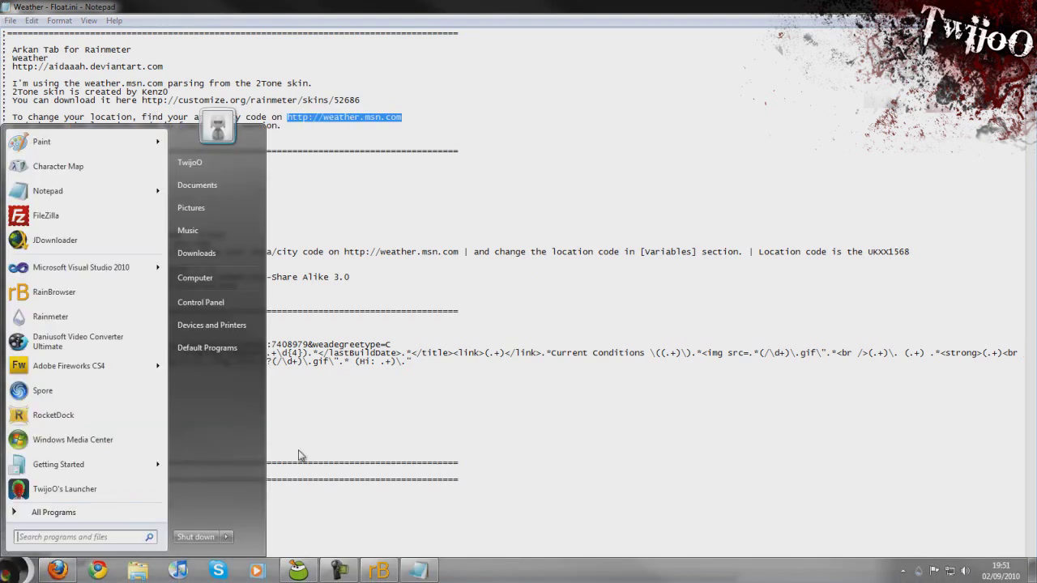
pyautogui.press('Escape')
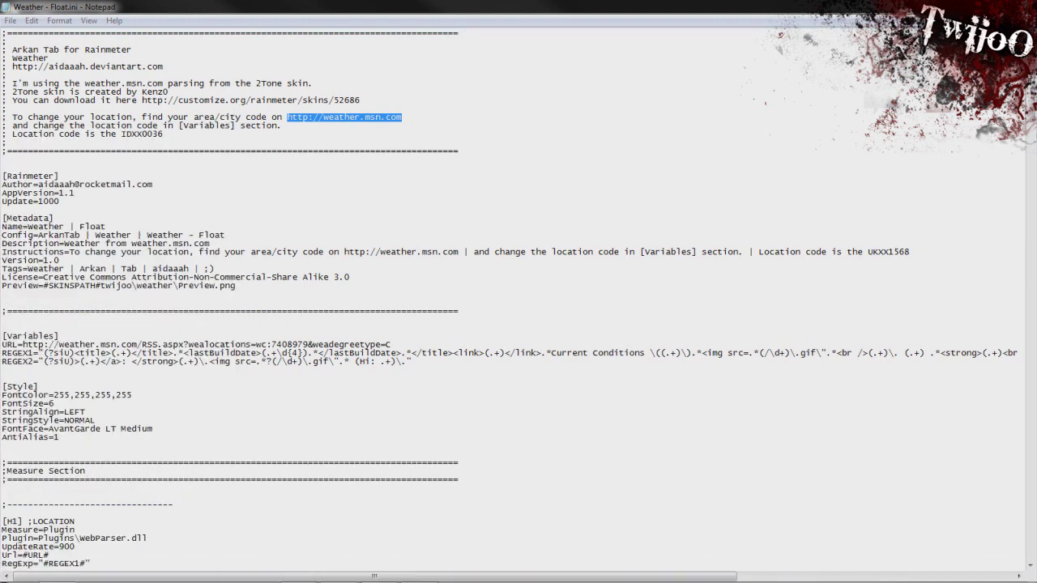
pyautogui.hotkey('alt', 'Tab')
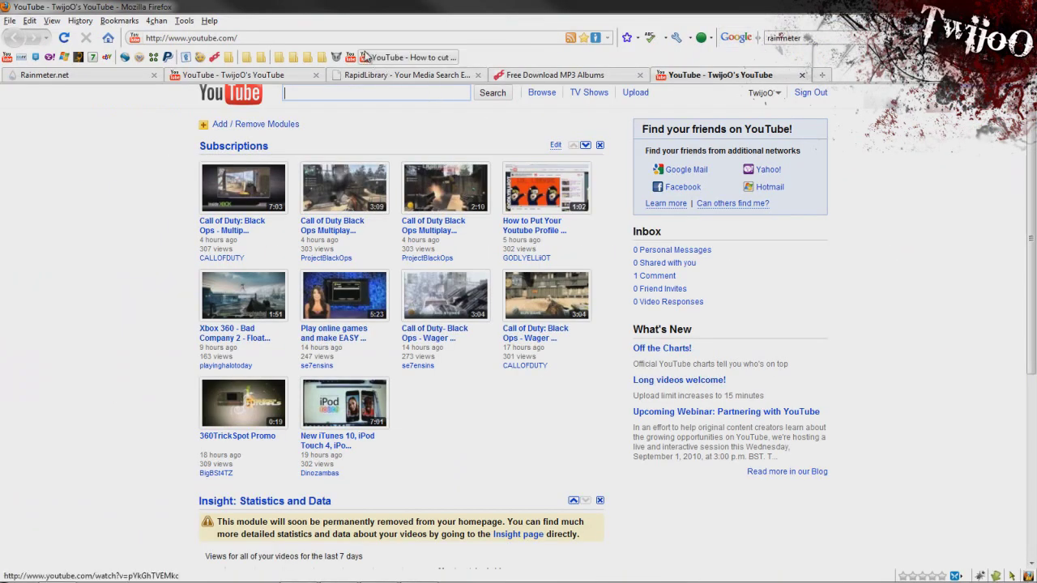
pyautogui.click(363, 45)
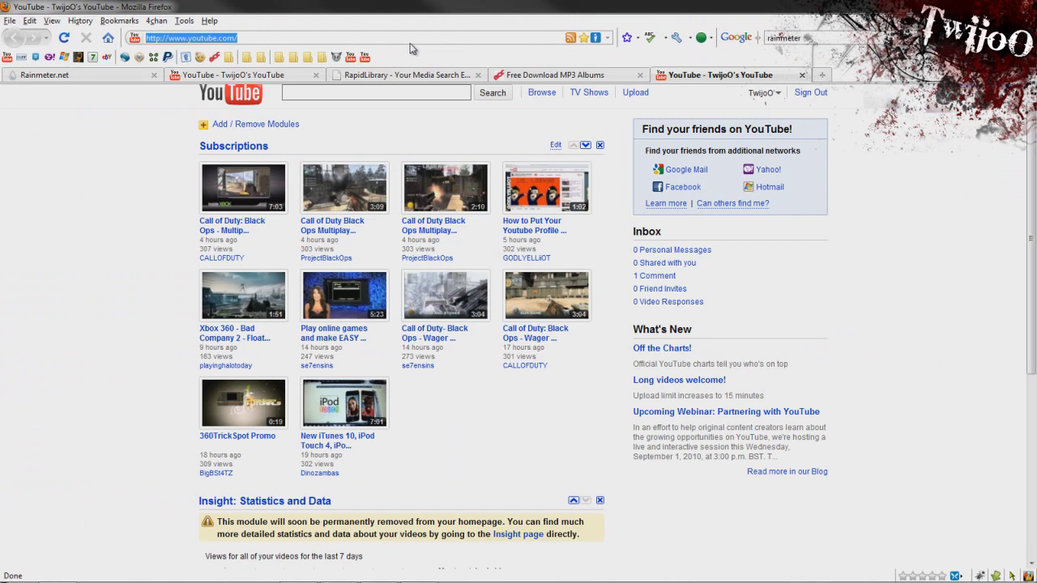
pyautogui.hotkey('ctrl', 'v')
pyautogui.press('Return')
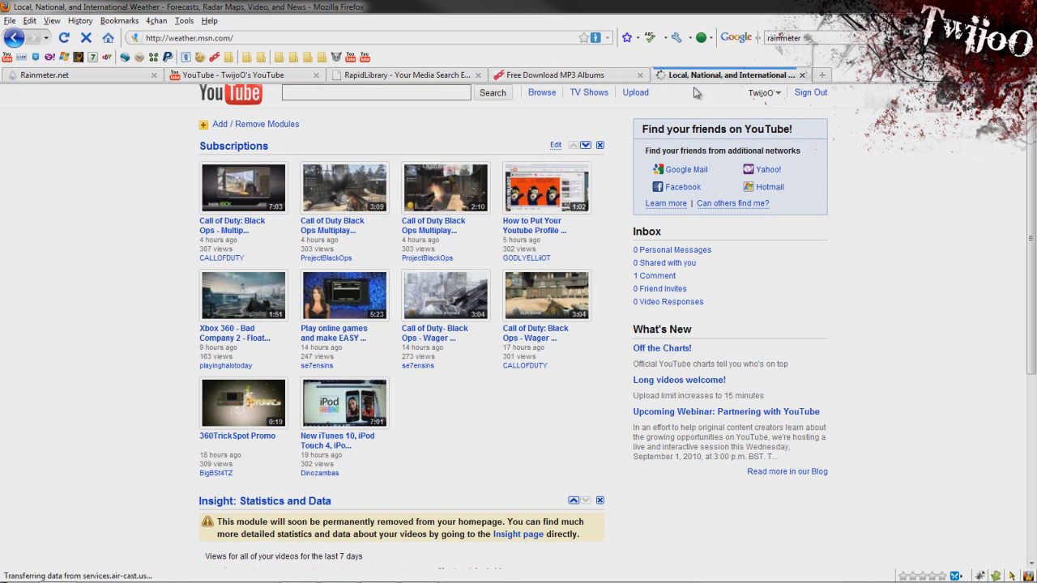
pyautogui.press('super+Down')
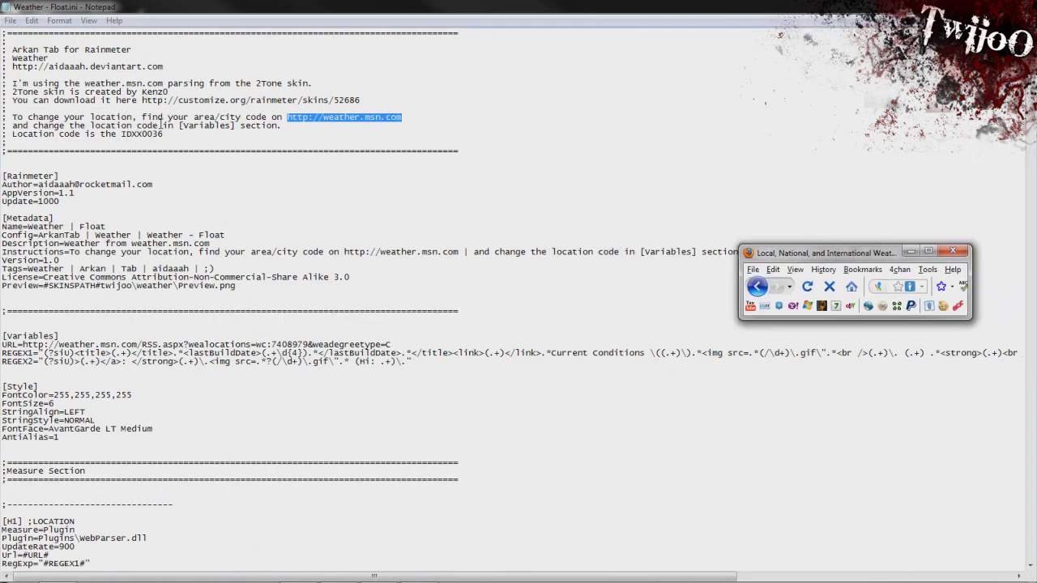
pyautogui.click(160, 123)
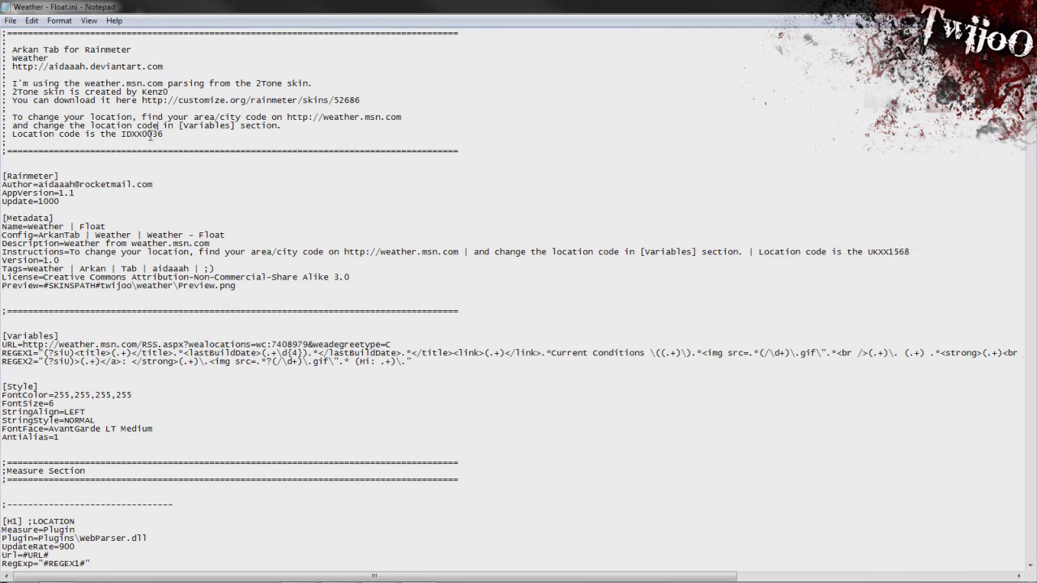
# Maximize Firefox and open MSN Weather's London, England, United Kingdom forecast via a city search
pyautogui.press('super')
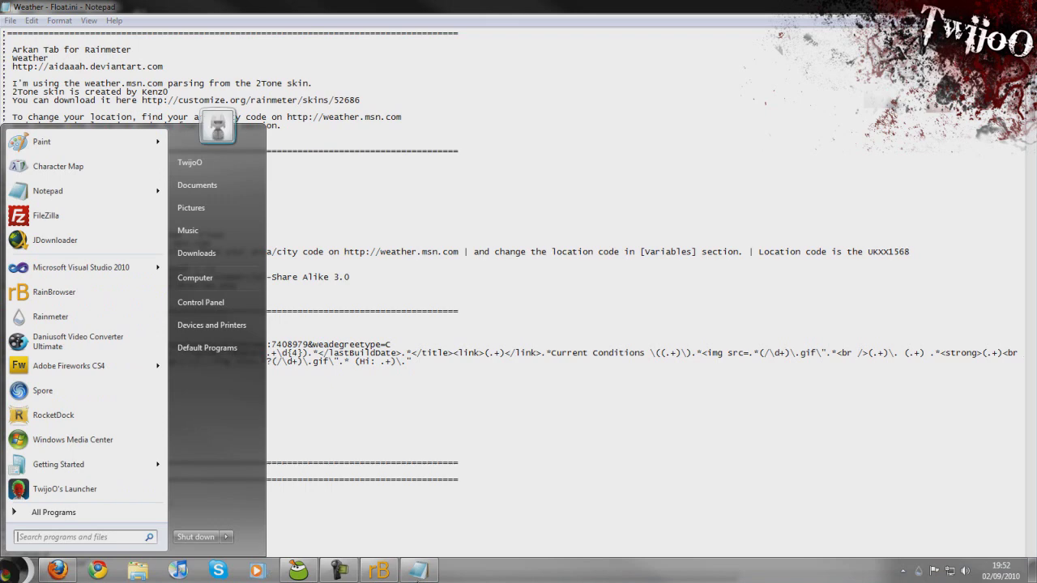
pyautogui.click(56, 568)
pyautogui.doubleClick(783, 256)
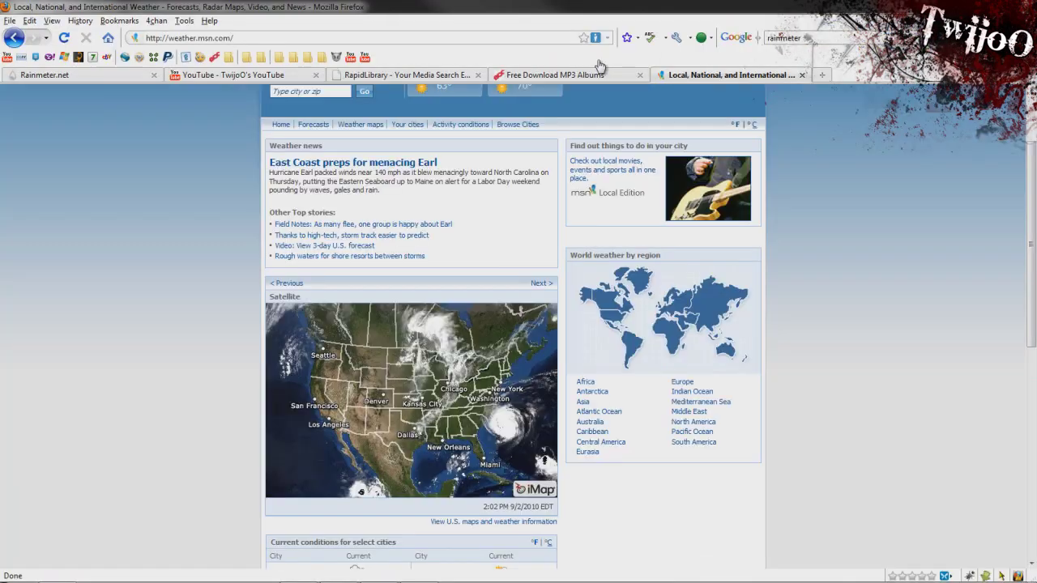
pyautogui.press('super+e')
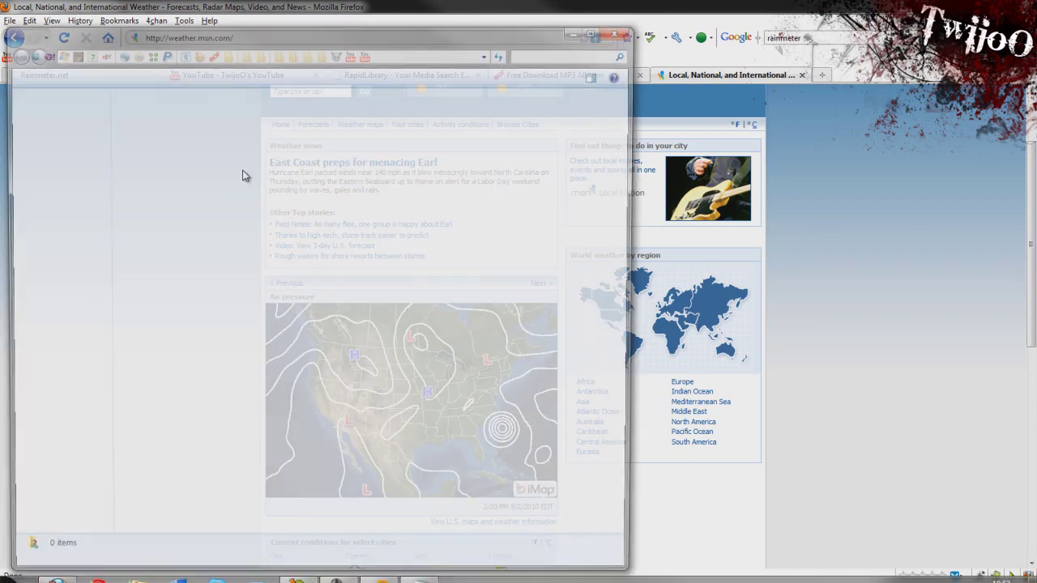
pyautogui.click(618, 30)
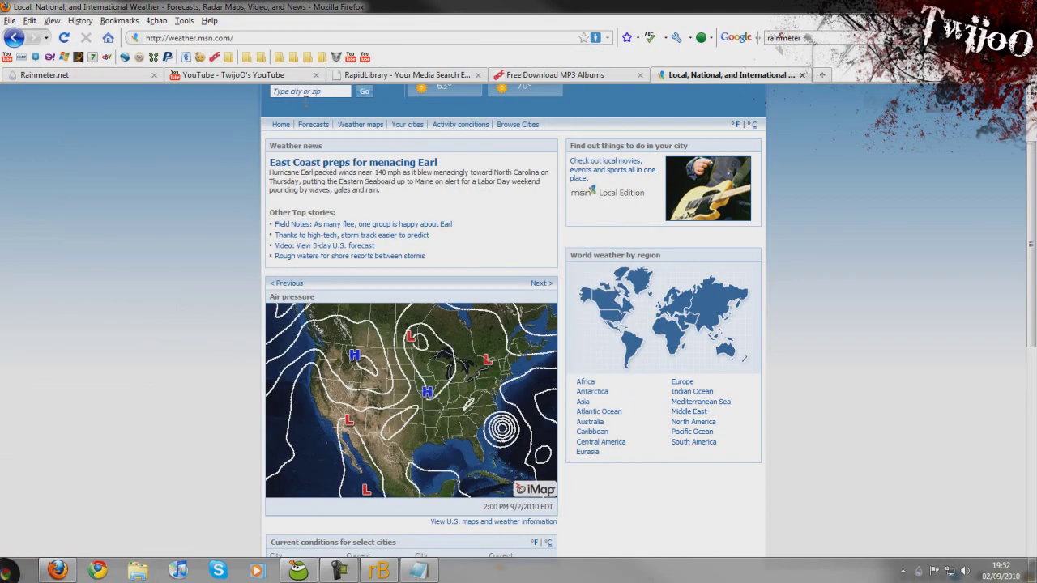
pyautogui.click(310, 91)
pyautogui.write('lol')
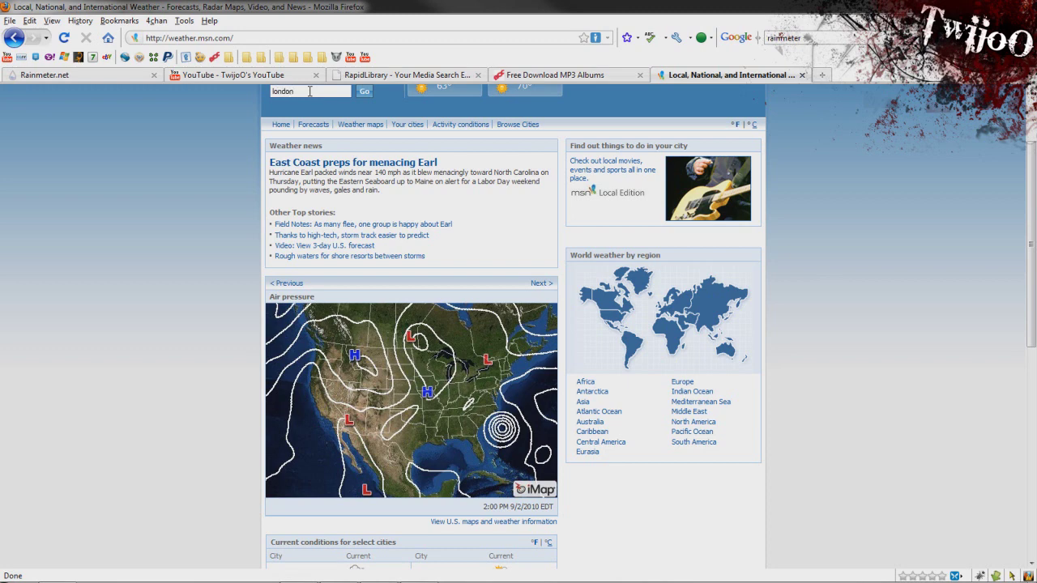
pyautogui.click(365, 91)
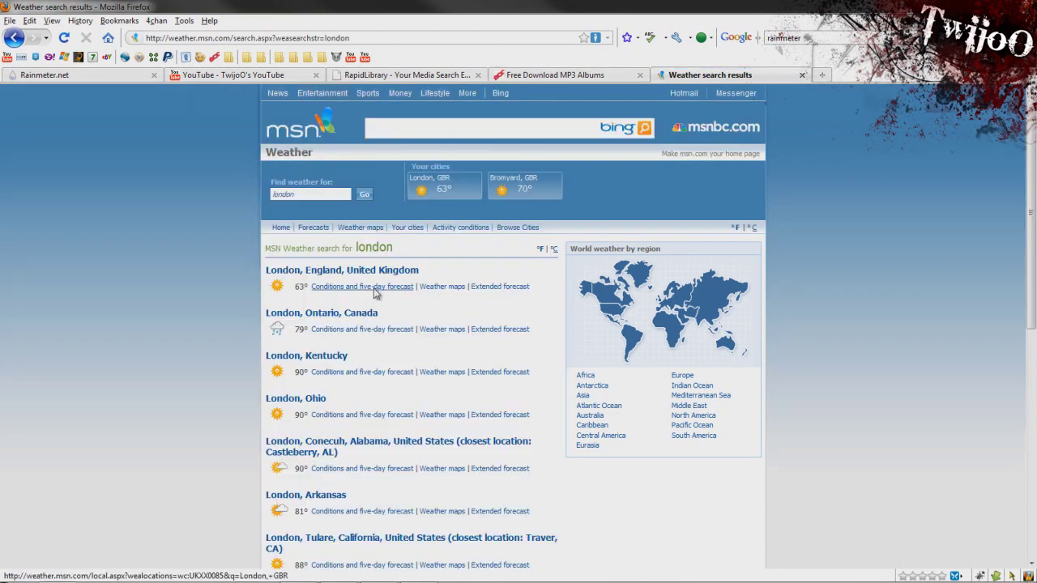
pyautogui.click(387, 272)
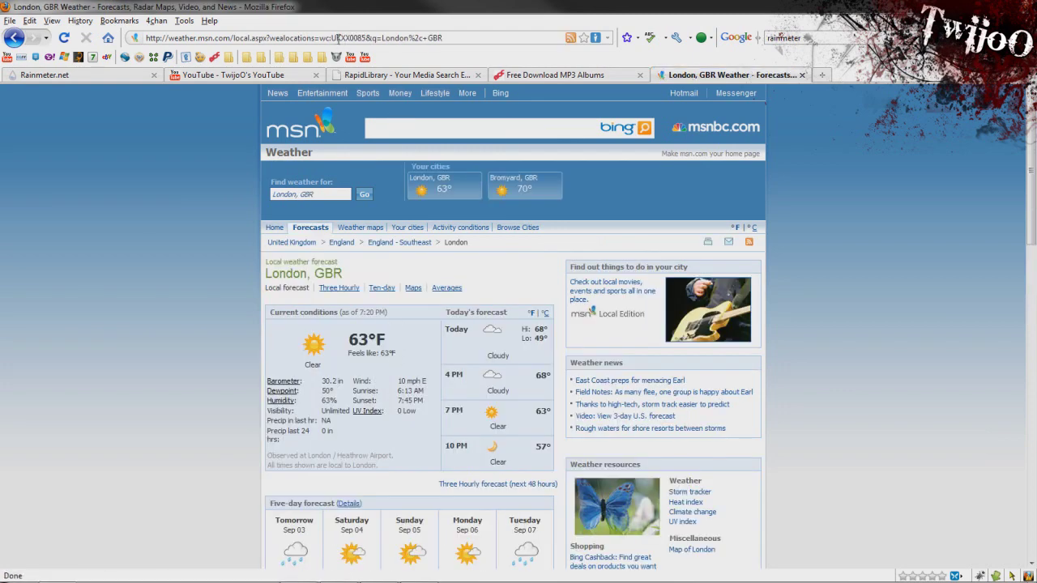
# Copy the location code UKXX0085 from the page address and return to Notepad
pyautogui.moveTo(332, 38); pyautogui.dragTo(362, 47)
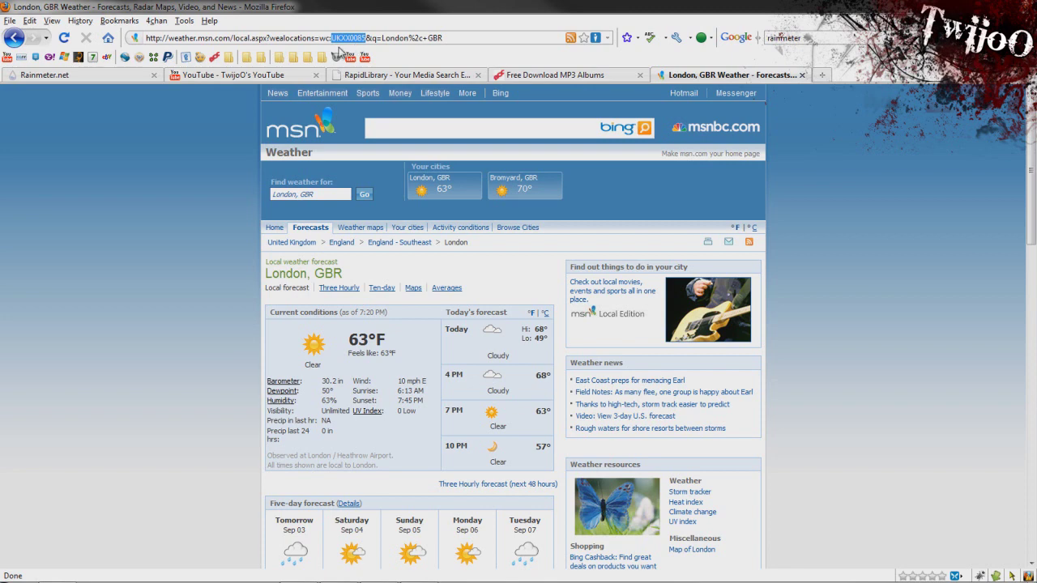
pyautogui.moveTo(329, 39); pyautogui.dragTo(362, 38)
pyautogui.rightClick(360, 38)
pyautogui.click(380, 66)
pyautogui.hotkey('alt', 'Tab')
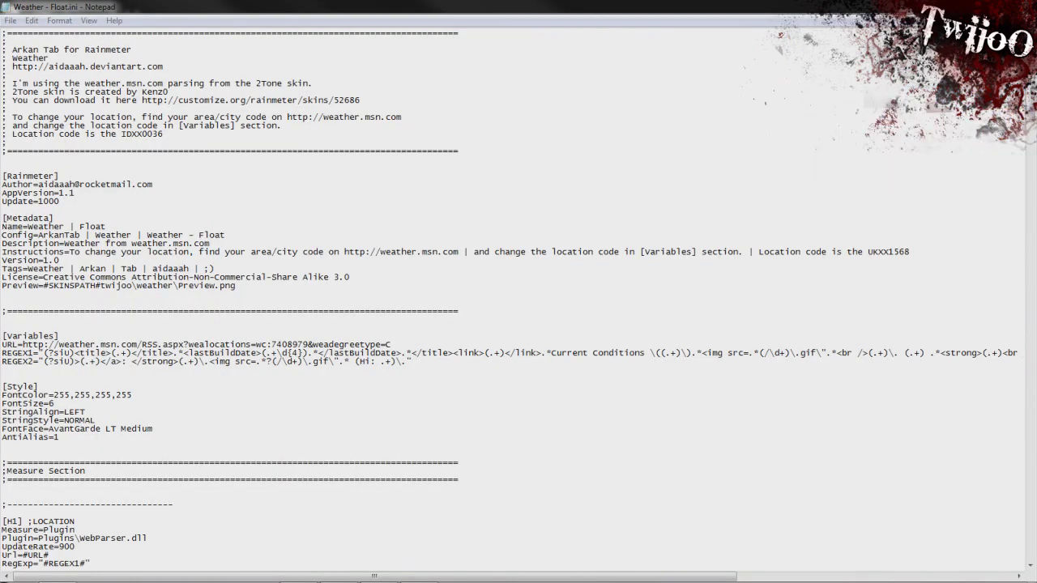
# Replace the old code 7408979 after wc: in the URL with the pasted London code, now reading KX0085
pyautogui.moveTo(126, 110); pyautogui.dragTo(130, 337)
pyautogui.click(131, 338)
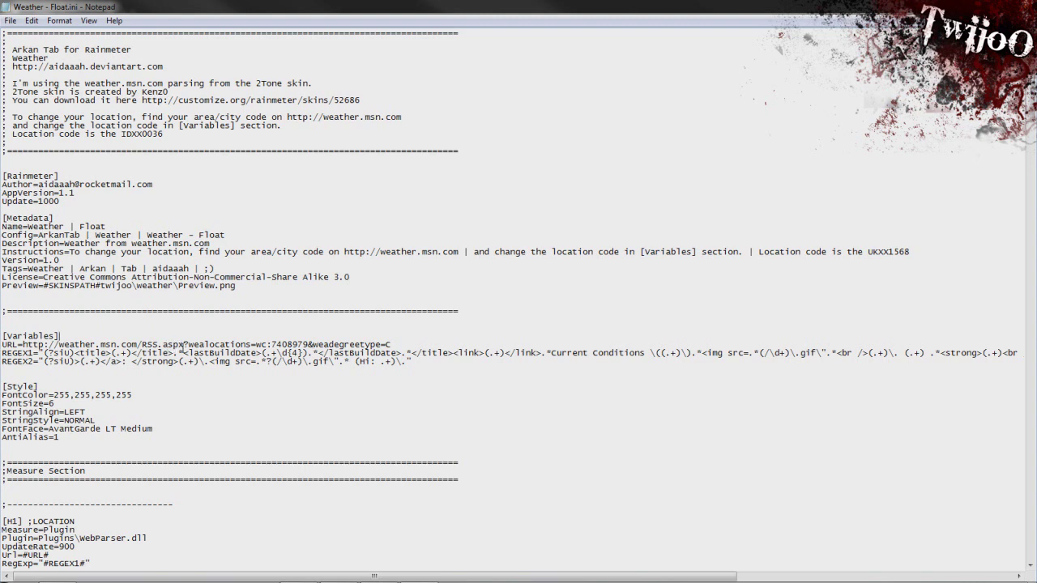
pyautogui.moveTo(310, 345); pyautogui.dragTo(272, 344)
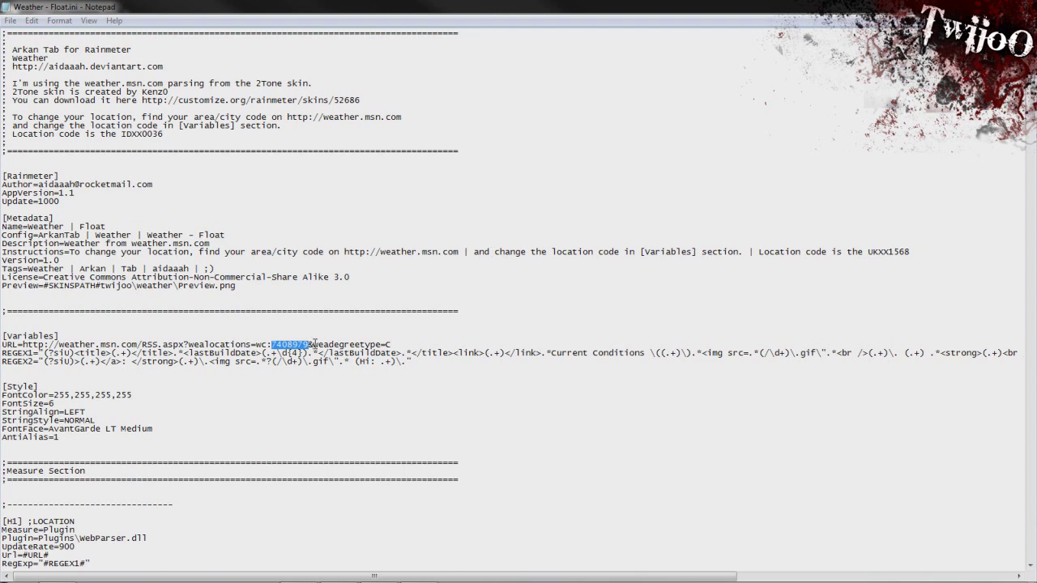
pyautogui.click(305, 344)
pyautogui.moveTo(309, 344); pyautogui.dragTo(274, 345)
pyautogui.hotkey('ctrl', 'v')
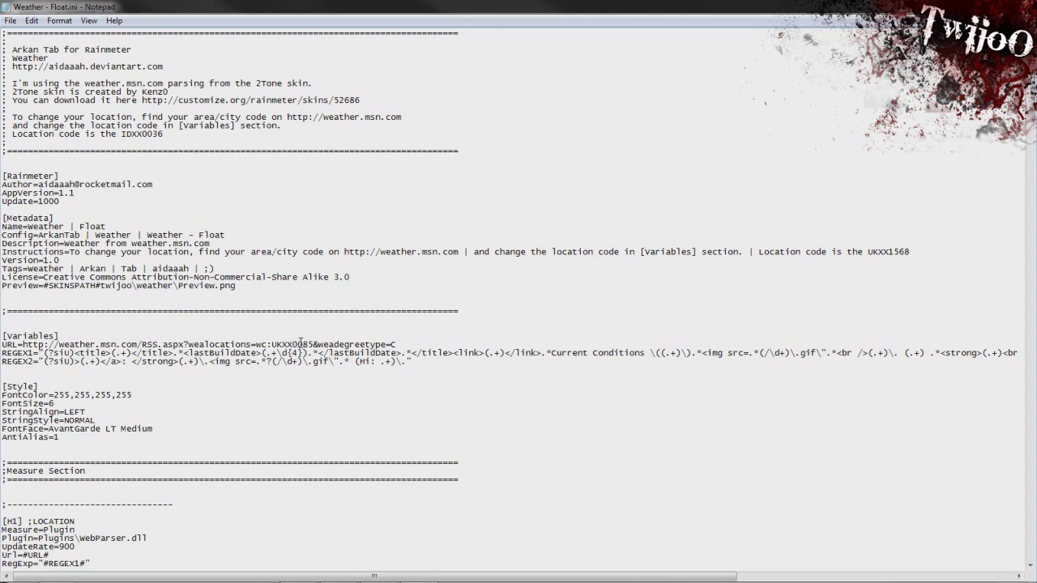
pyautogui.hotkey('ctrl', 'z')
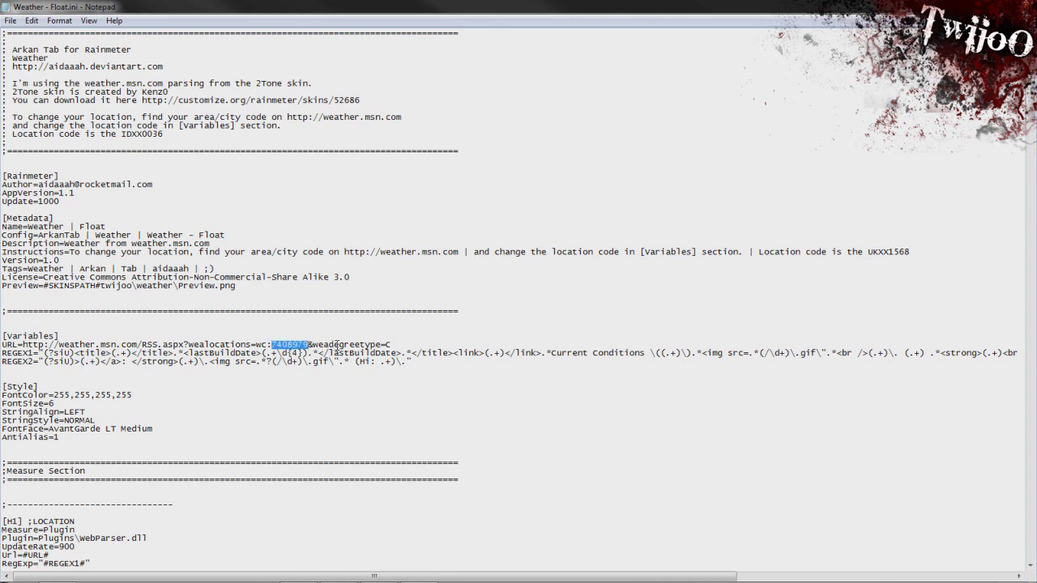
pyautogui.hotkey('ctrl', 'v')
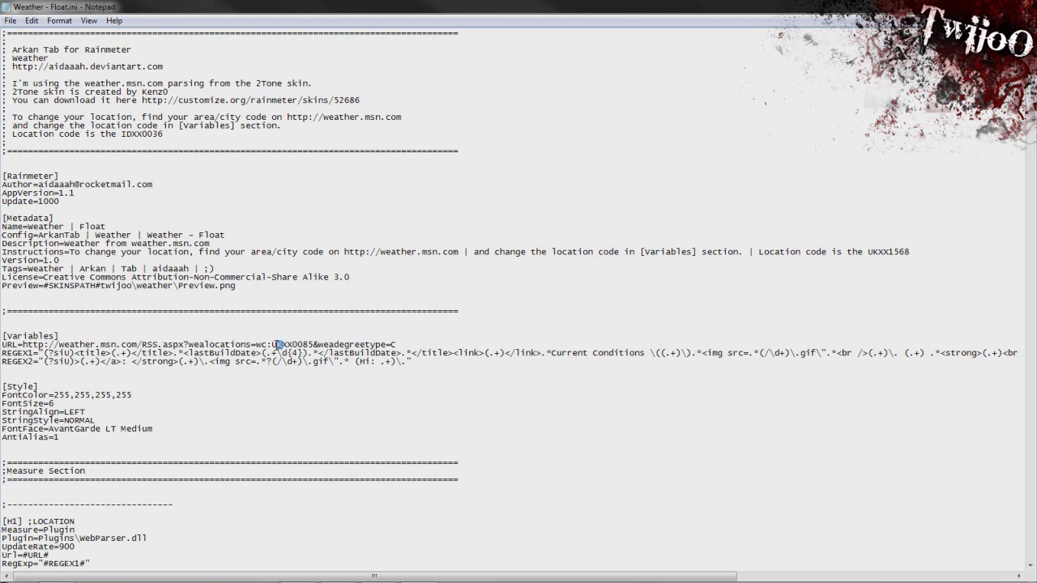
pyautogui.press('BackSpace')
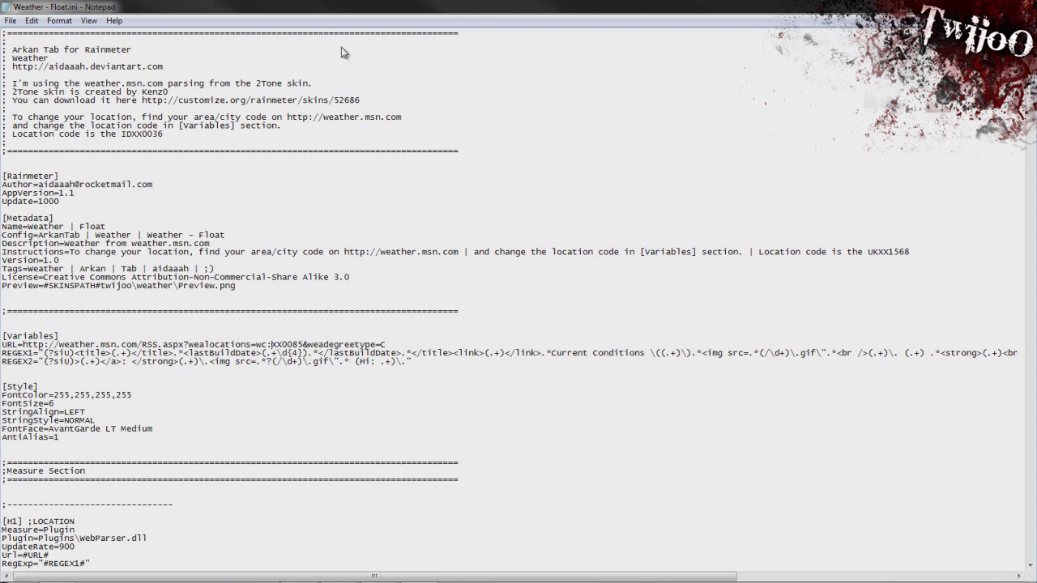
# Arrange Notepad over RainBrowser and maximize Float.ini to show the whole file
pyautogui.doubleClick(472, 5)
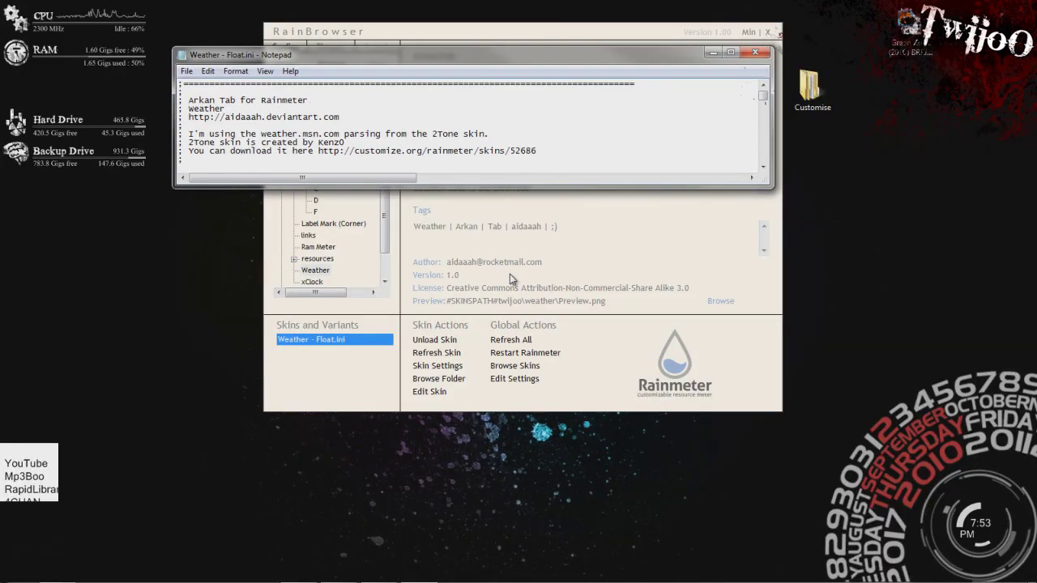
pyautogui.click(571, 273)
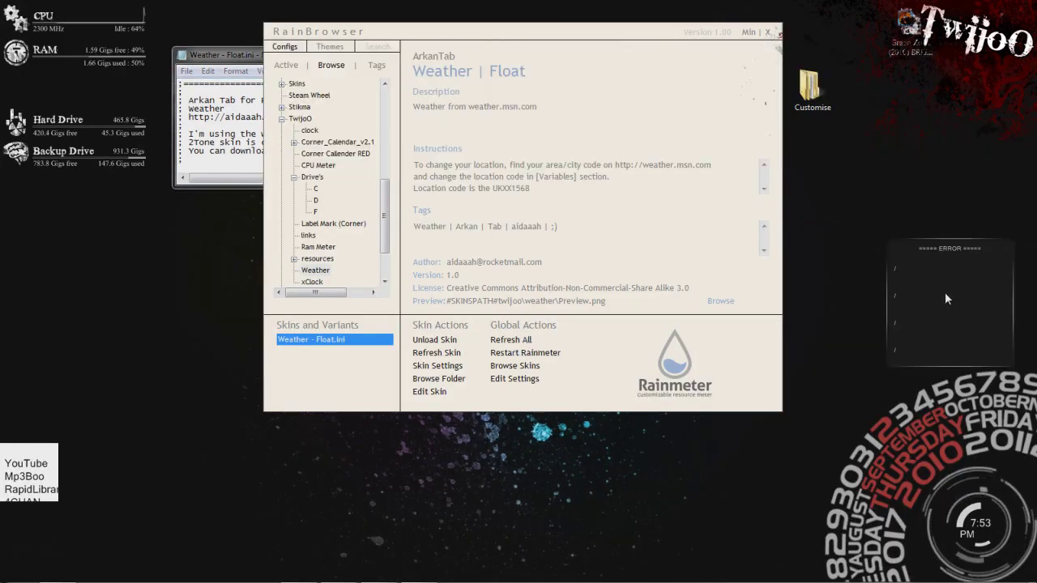
pyautogui.click(237, 56)
pyautogui.doubleClick(236, 55)
pyautogui.doubleClick(253, 14)
pyautogui.doubleClick(267, 18)
pyautogui.moveTo(335, 7); pyautogui.dragTo(334, 120)
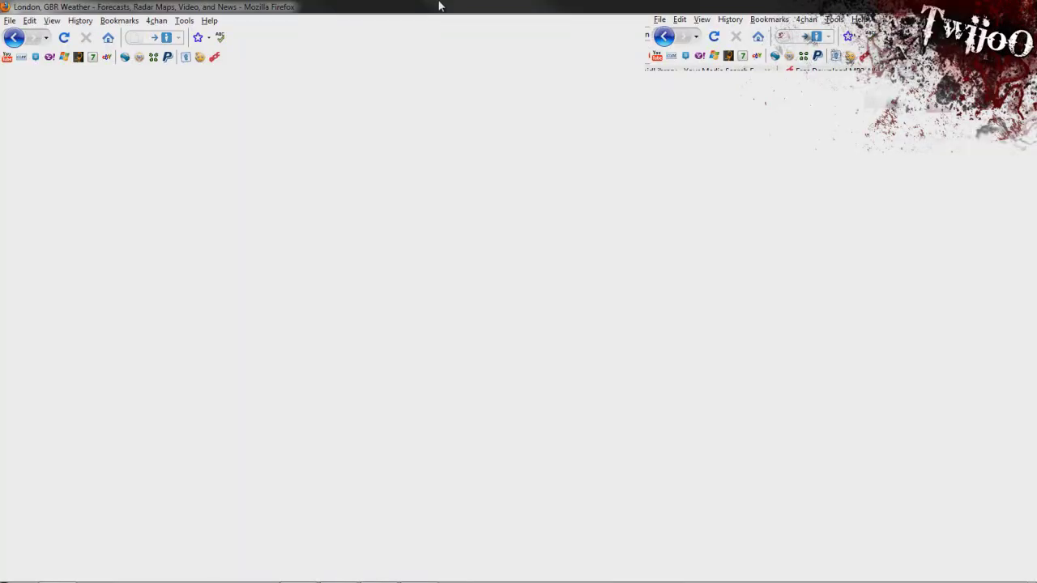
pyautogui.click(375, 38)
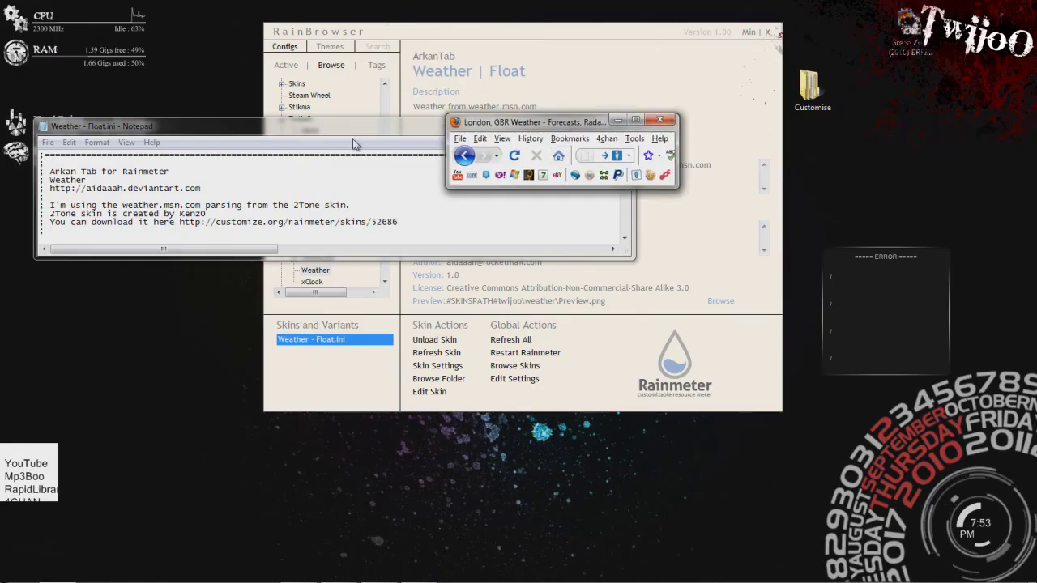
pyautogui.doubleClick(375, 126)
# Set the wc: location code in the URL to UKXX0085 and save Float.ini
pyautogui.doubleClick(295, 344)
pyautogui.hotkey('ctrl', 'v')
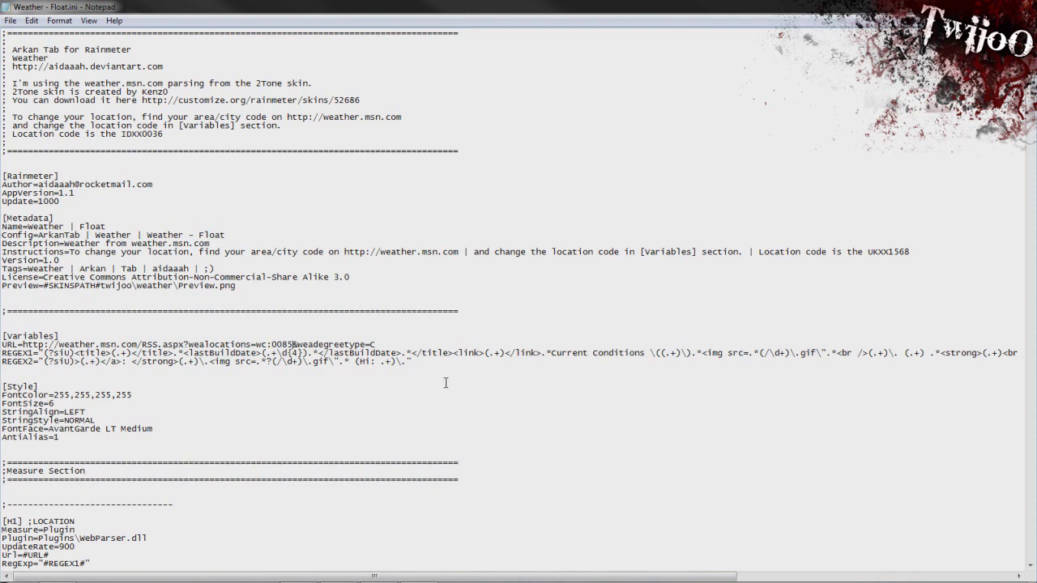
pyautogui.press('super+Down')
pyautogui.press('super+Up')
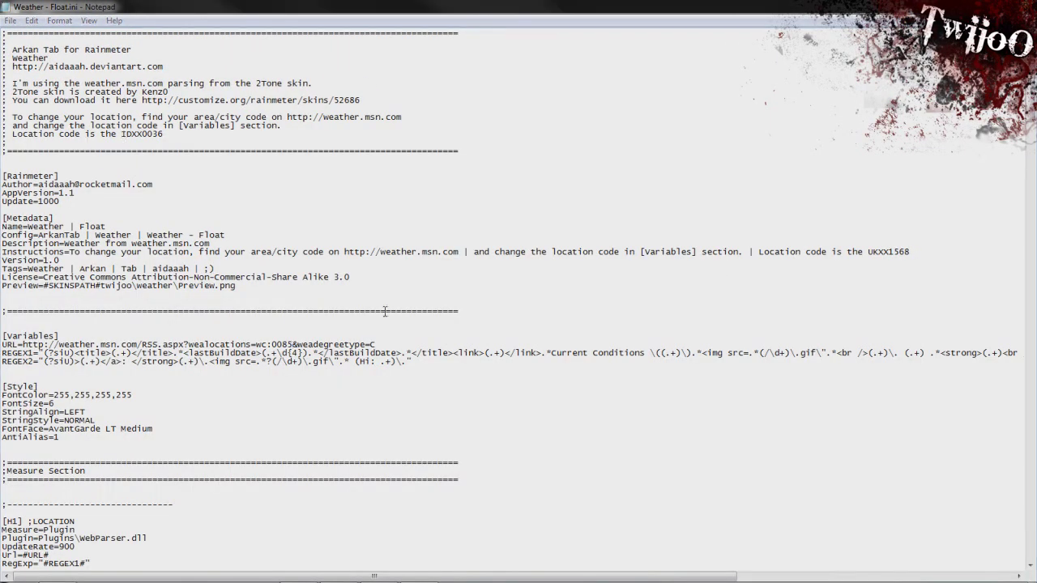
pyautogui.doubleClick(281, 344)
pyautogui.write('UKXX0085')
pyautogui.press('super+Down')
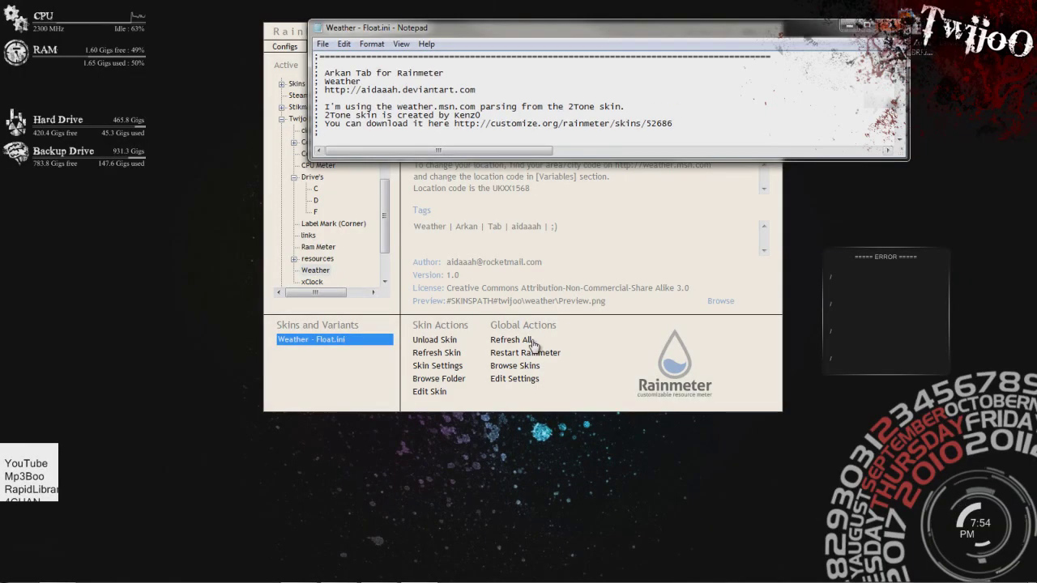
# Refresh all skins, close Float.ini, and move the London weather skin to the desktop's right edge
pyautogui.click(729, 330)
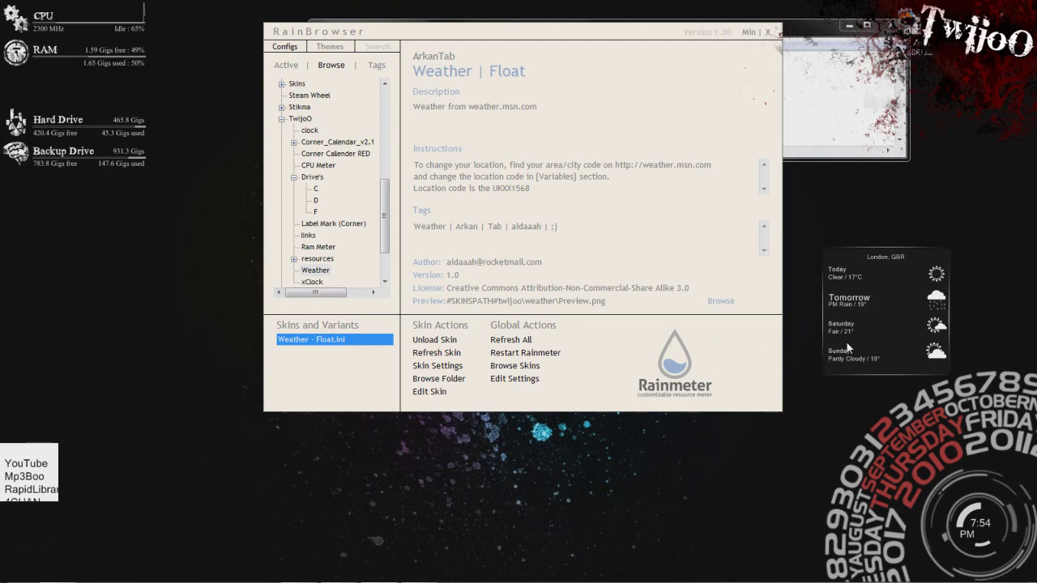
pyautogui.click(819, 74)
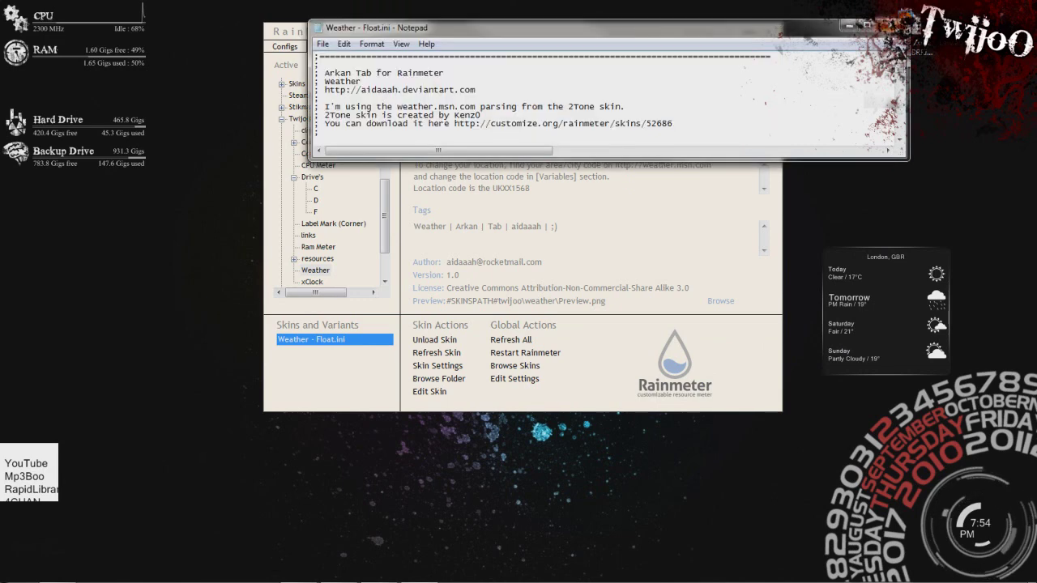
pyautogui.click(889, 25)
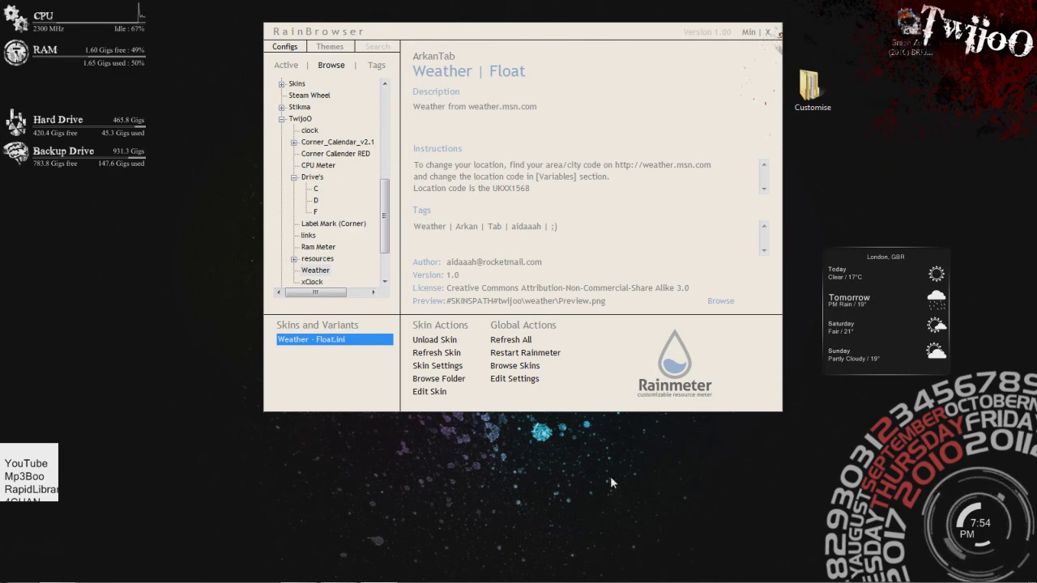
pyautogui.moveTo(901, 294); pyautogui.dragTo(987, 270)
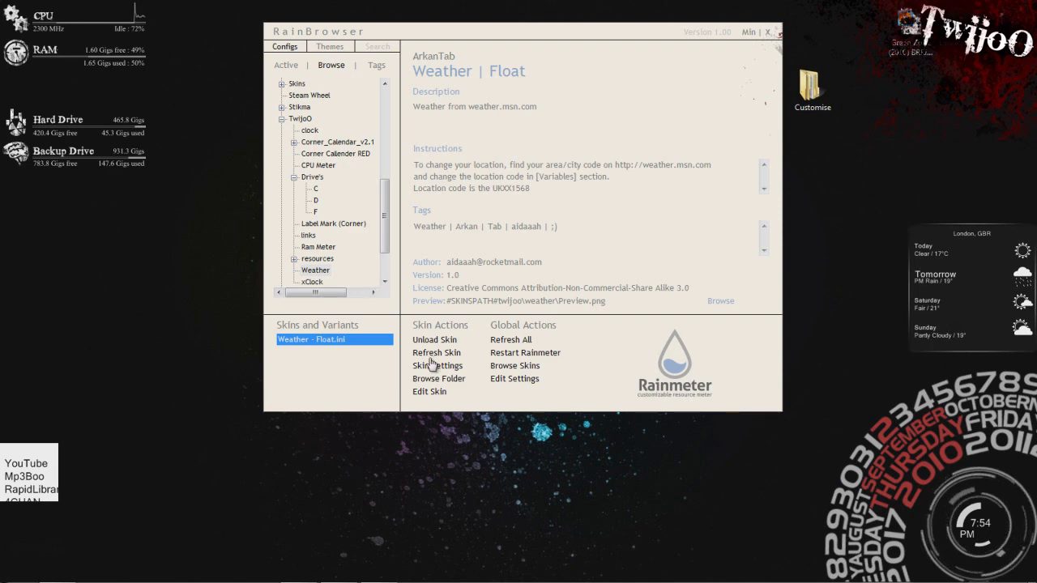
# Reopen and close the weather skin's ini file, then close RainBrowser
pyautogui.click(430, 392)
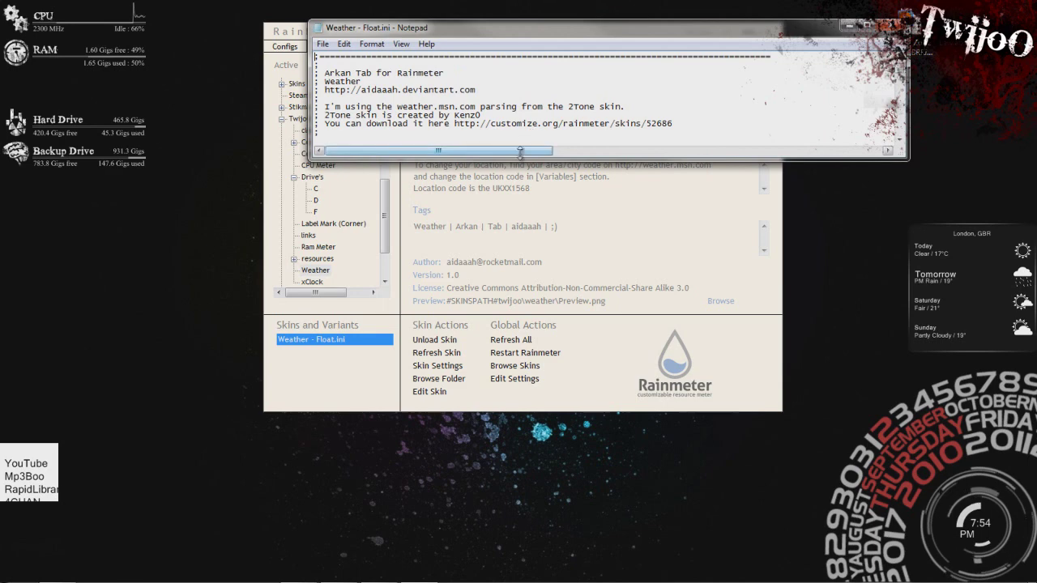
pyautogui.moveTo(522, 159); pyautogui.dragTo(478, 429)
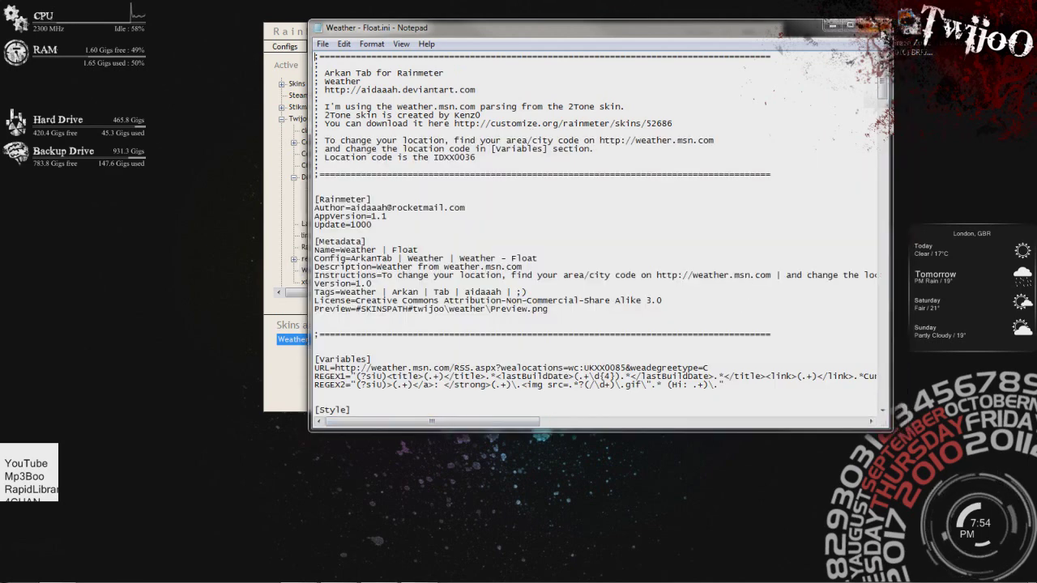
pyautogui.click(891, 26)
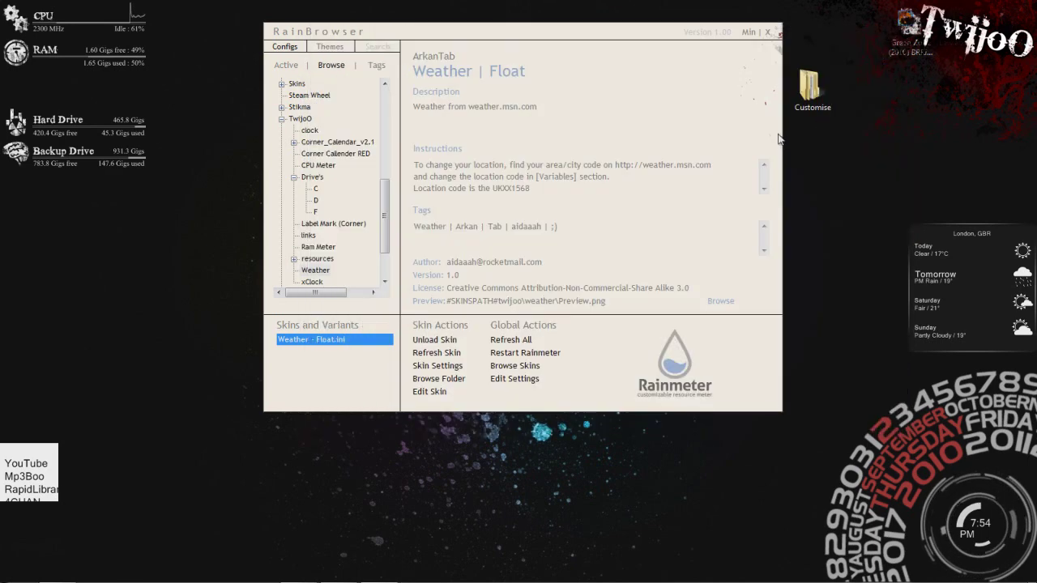
pyautogui.click(768, 34)
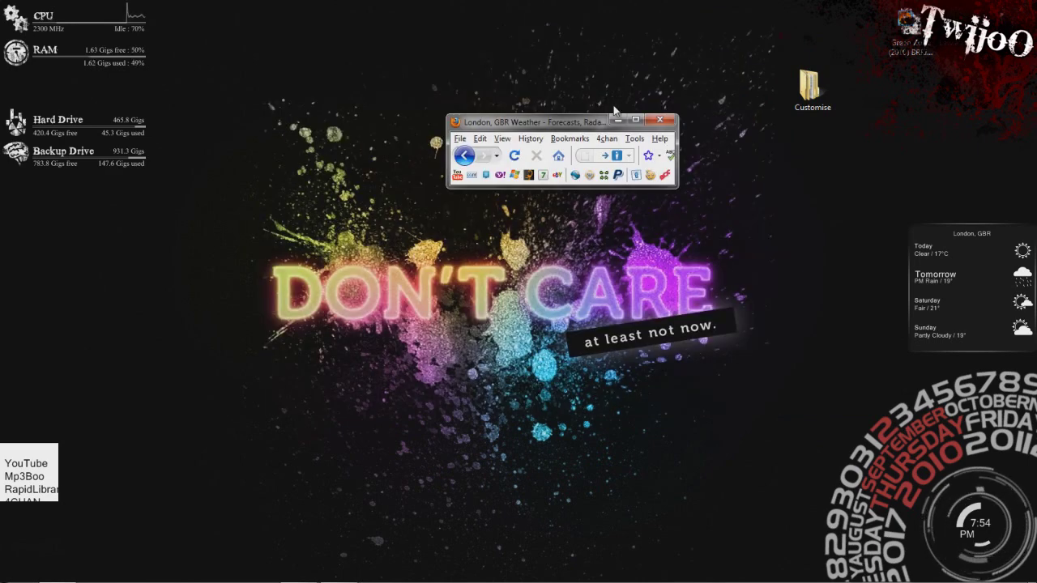
# Maximize Firefox, open the deviantART Rainmeter gallery, and close the three other tabs
pyautogui.doubleClick(591, 128)
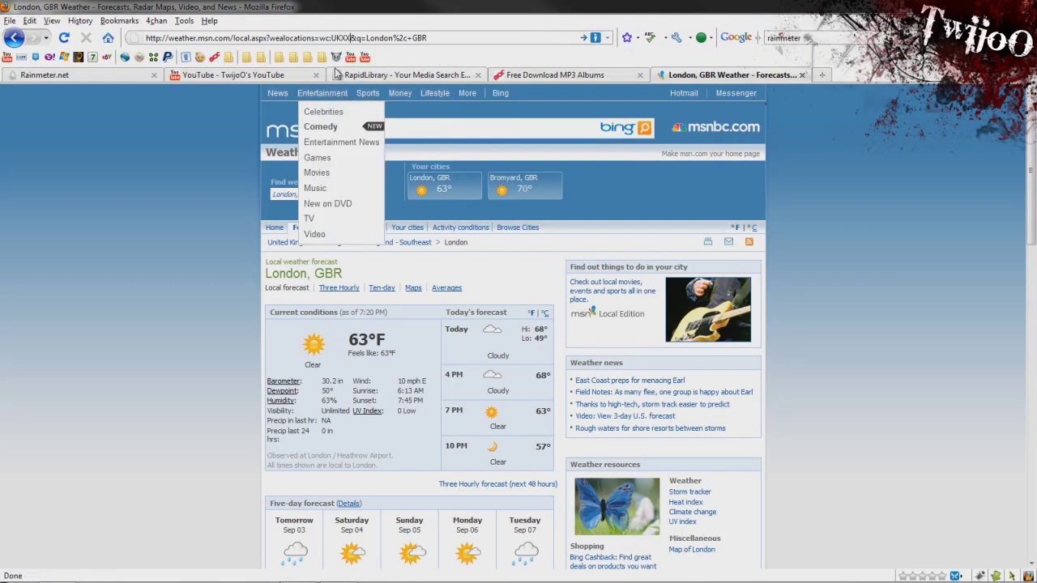
pyautogui.click(337, 64)
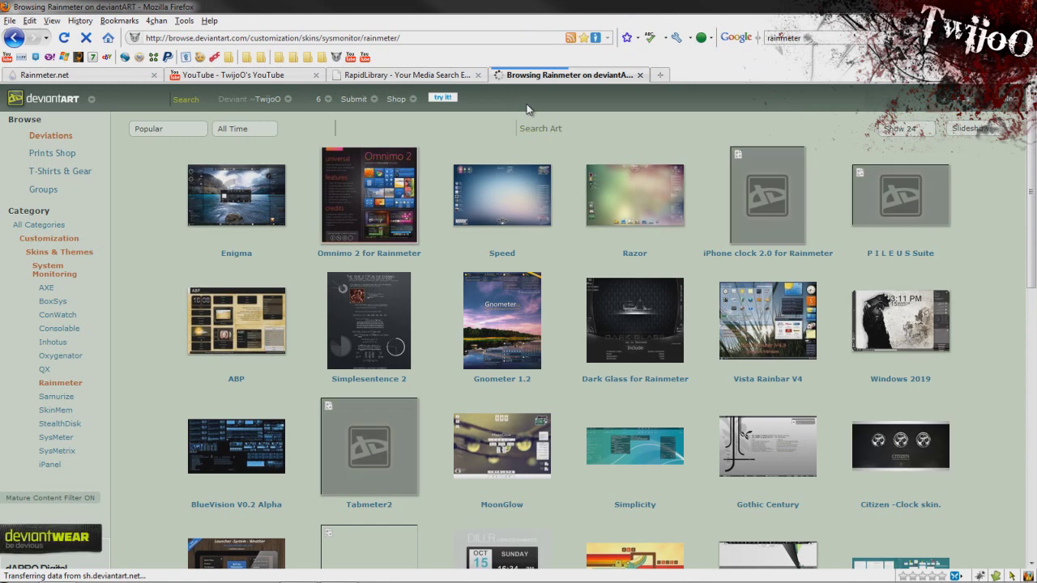
pyautogui.rightClick(514, 75)
pyautogui.click(559, 131)
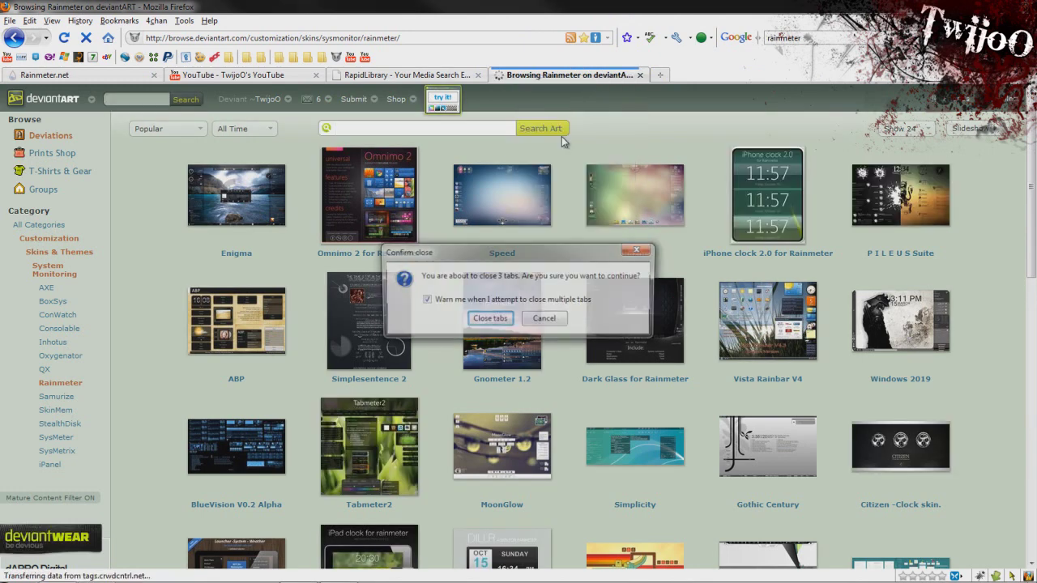
pyautogui.click(484, 319)
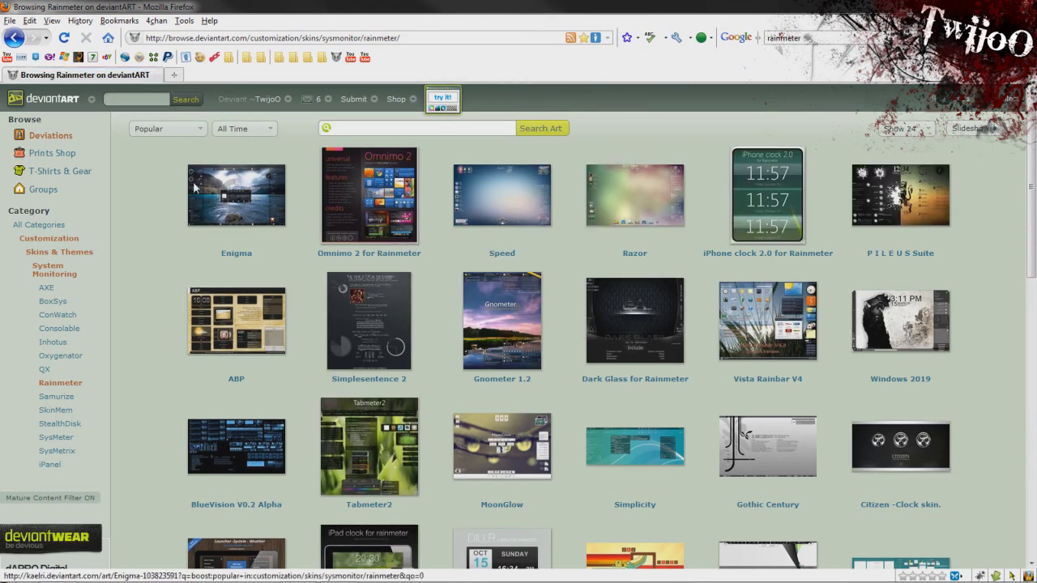
# Open the Retro Enigma Desktop skin page from the gallery
pyautogui.click(152, 129)
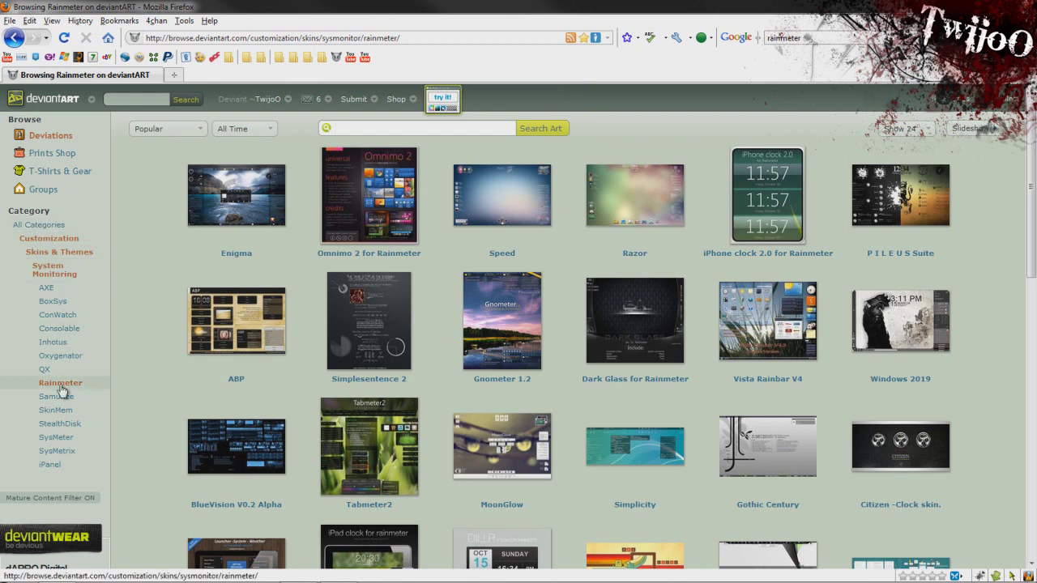
pyautogui.middleClick(149, 243)
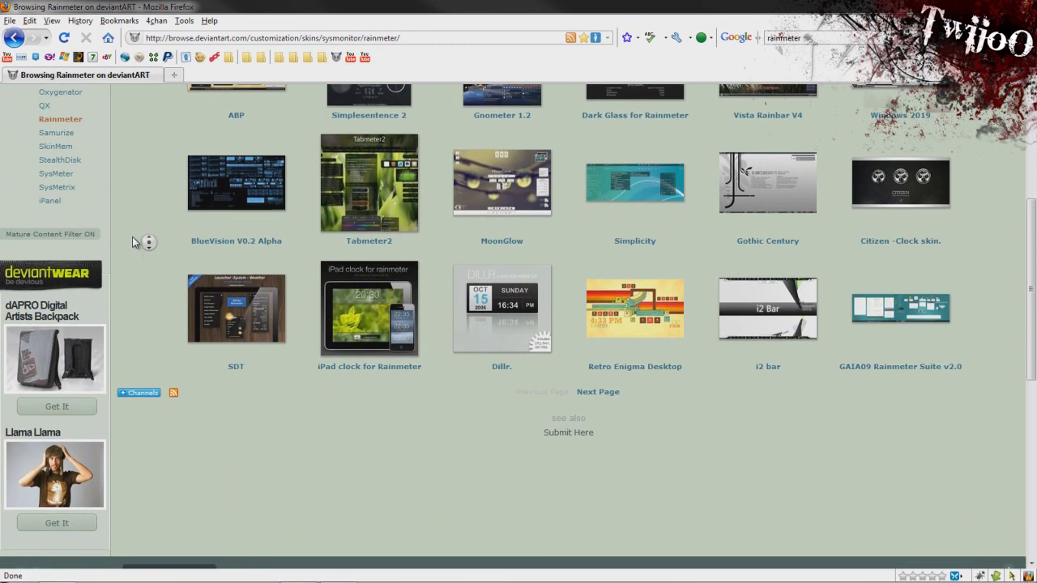
pyautogui.click(621, 313)
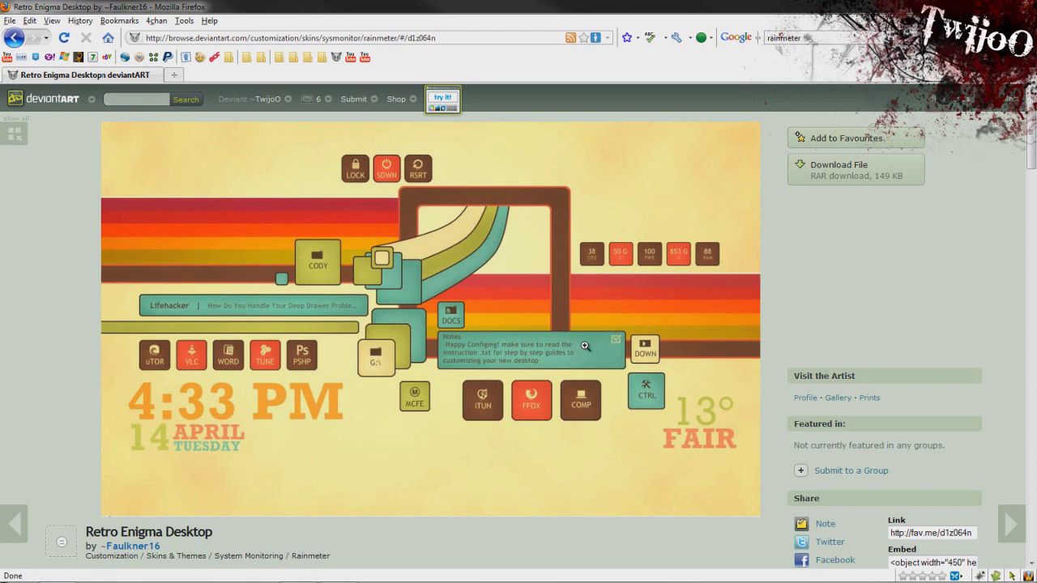
# Restore Firefox to a small window so the Rainmeter desktop shows
pyautogui.doubleClick(527, 8)
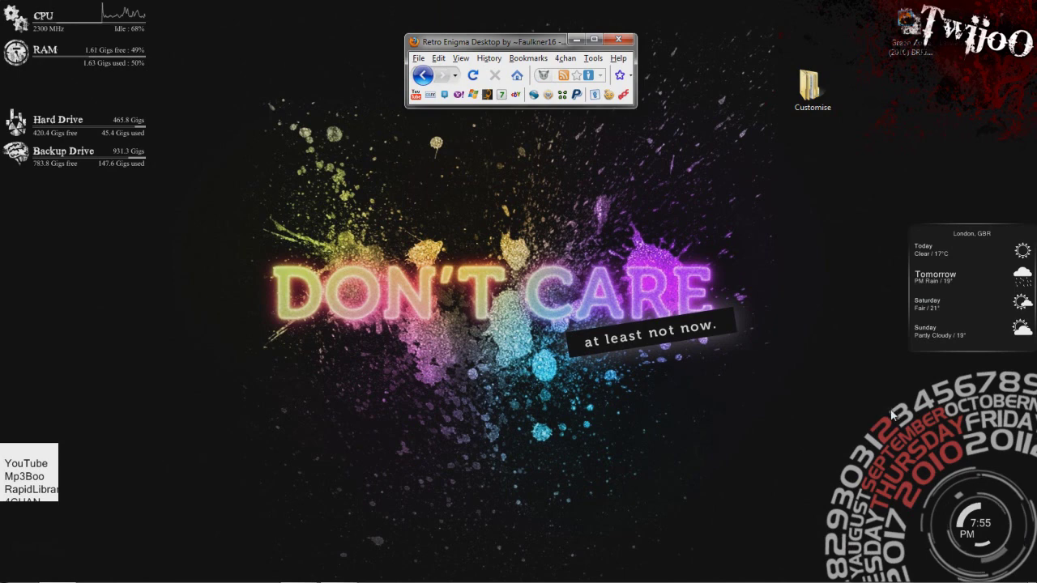
pyautogui.moveTo(846, 576)
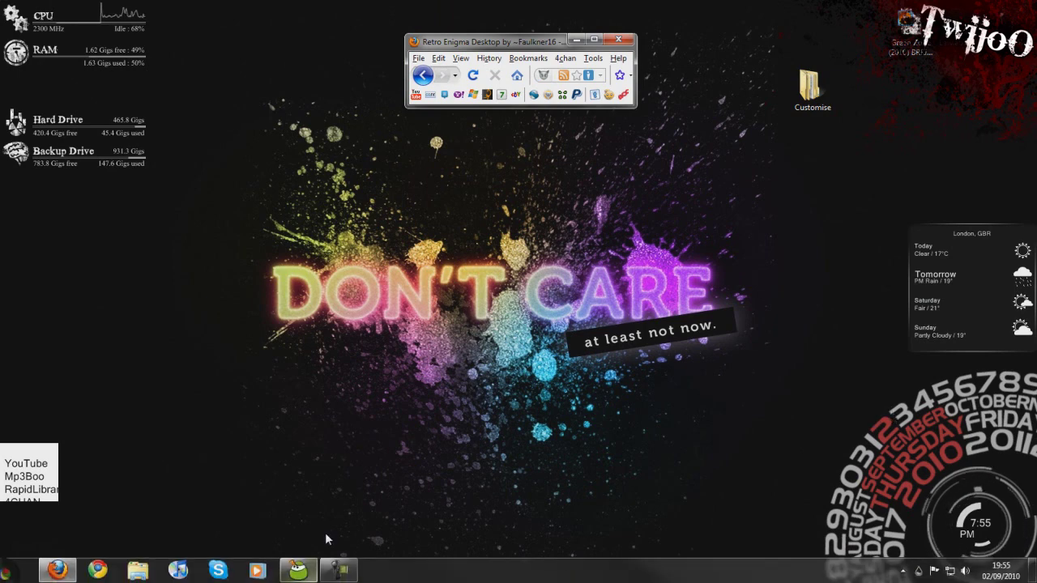
pyautogui.rightClick(912, 578)
pyautogui.click(856, 579)
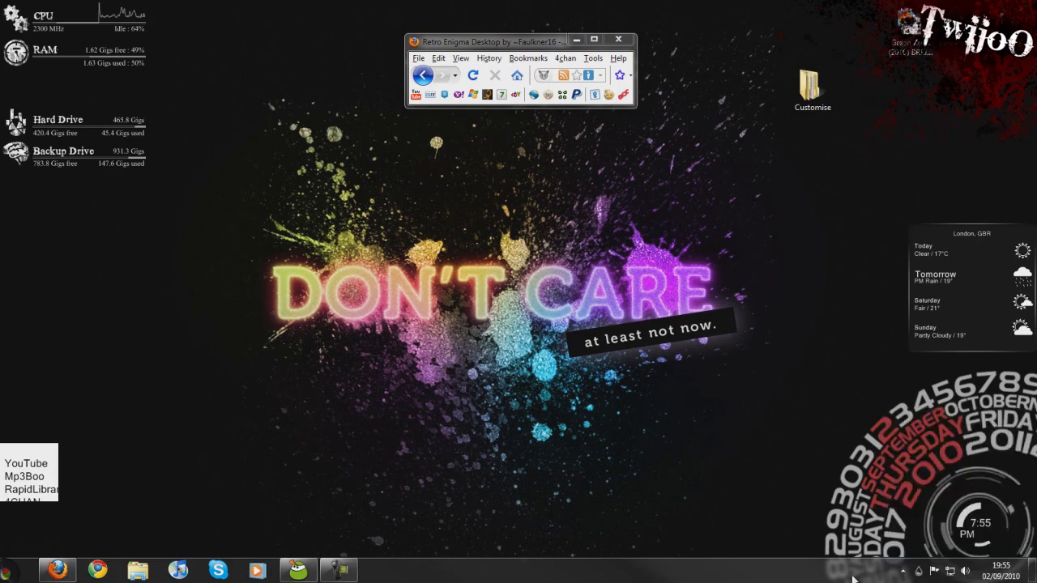
# Open Rainmeter's settings file via Edit Settings... from the tray icon, then close it and the Start menu
pyautogui.rightClick(920, 572)
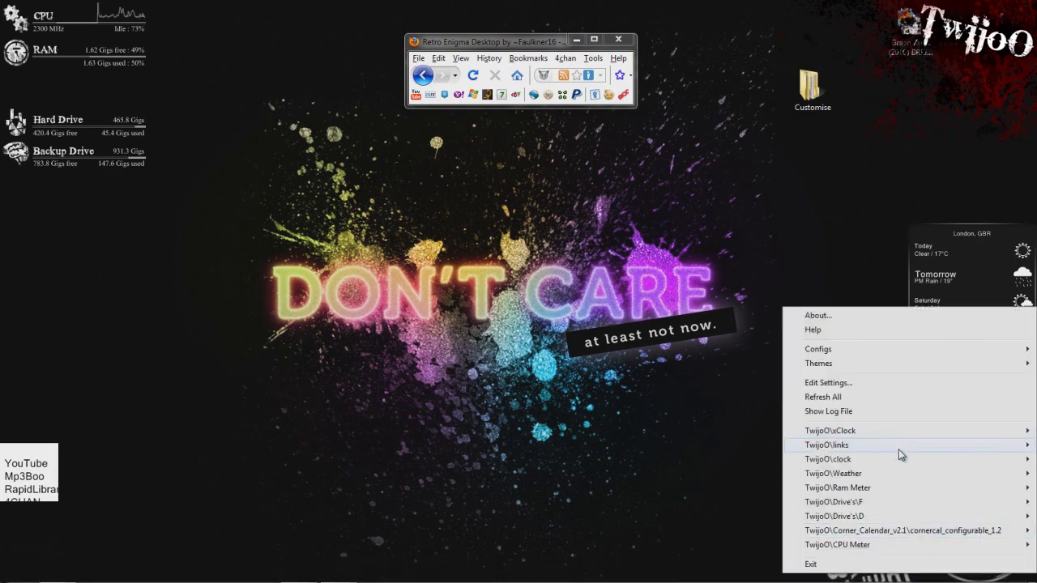
pyautogui.moveTo(841, 353)
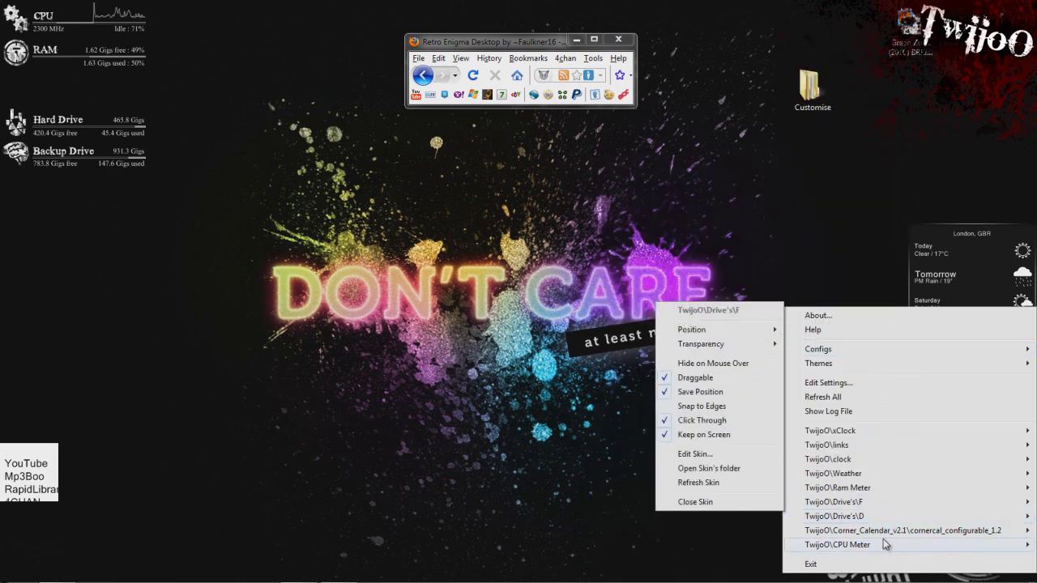
pyautogui.moveTo(883, 544)
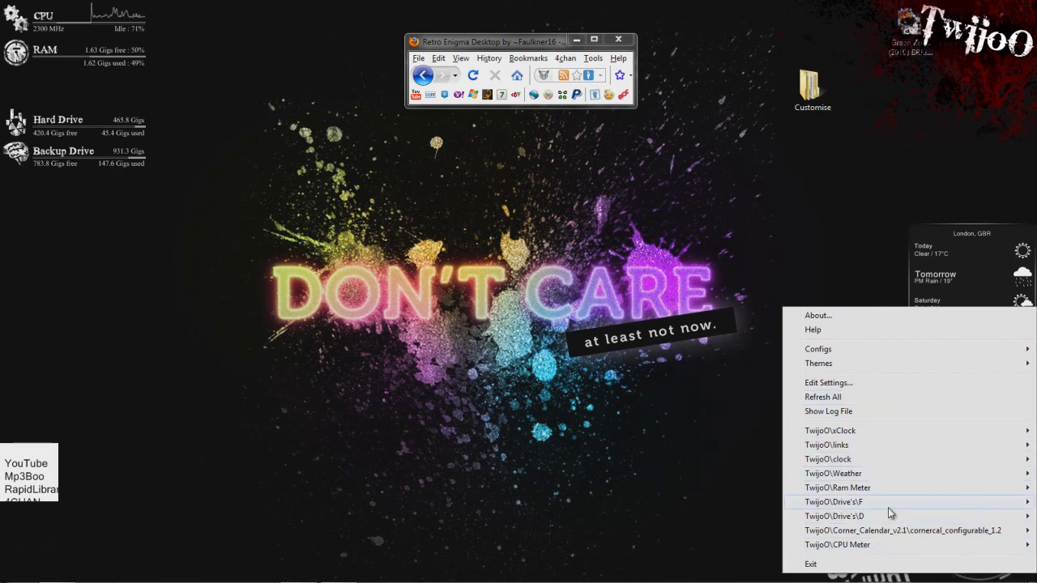
pyautogui.click(909, 383)
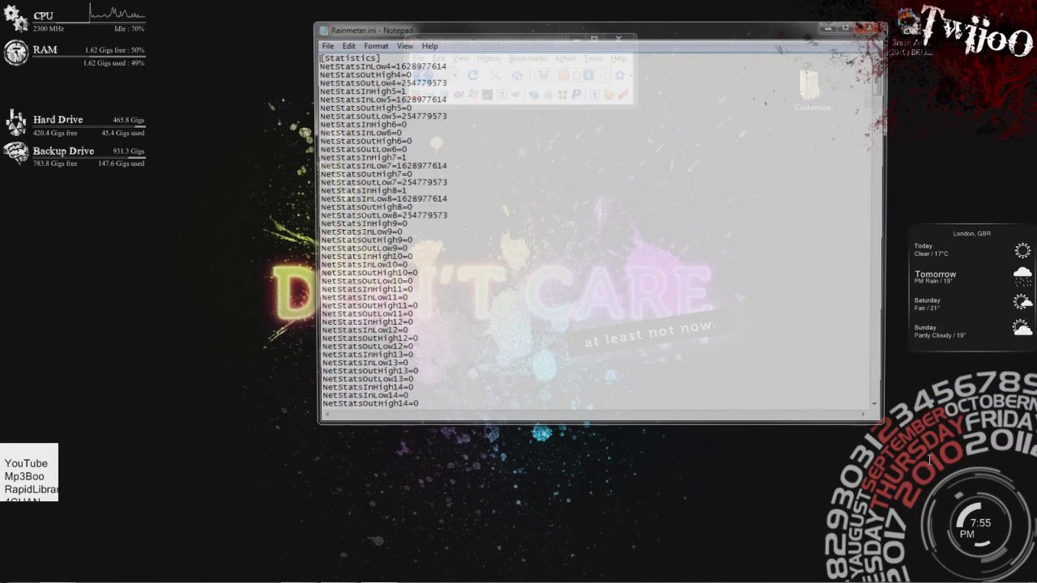
pyautogui.click(870, 28)
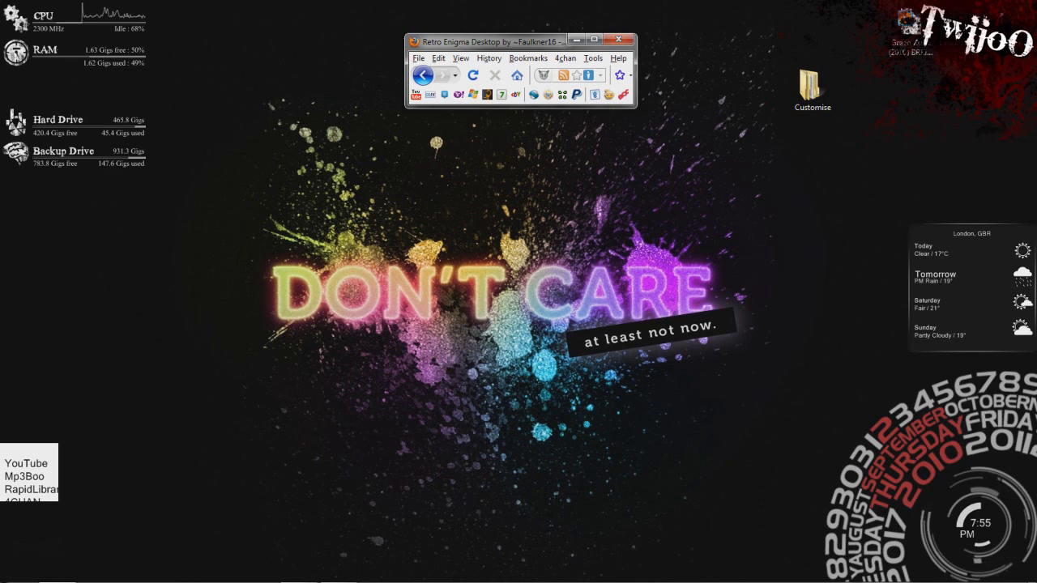
pyautogui.press('super')
pyautogui.click(784, 98)
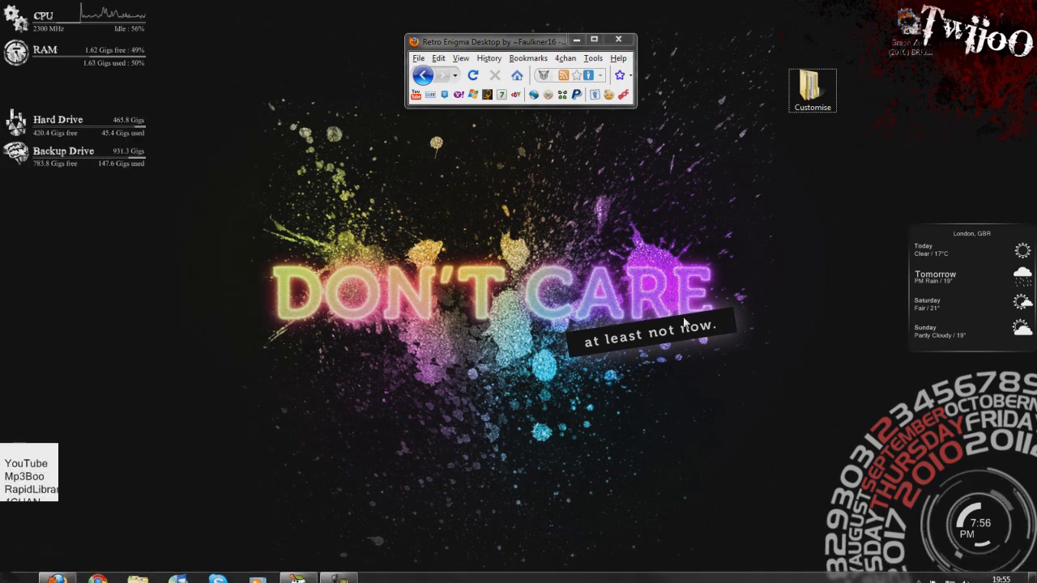
pyautogui.moveTo(422, 557)
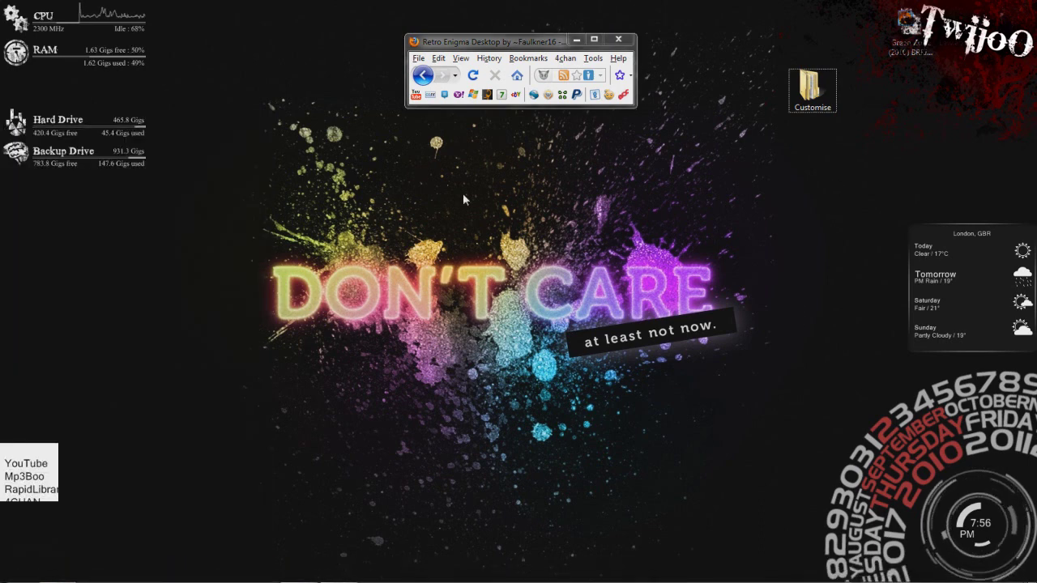